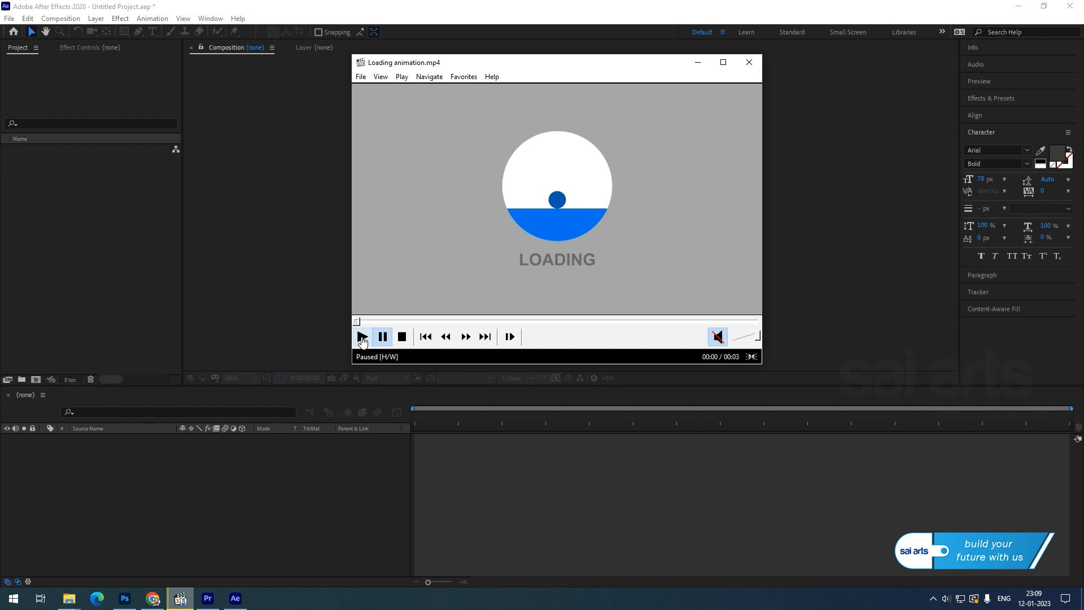
# Play the reference Loading animation.mp4 twice until it stops on its final frame at 00:03.
pyautogui.click(362, 338)
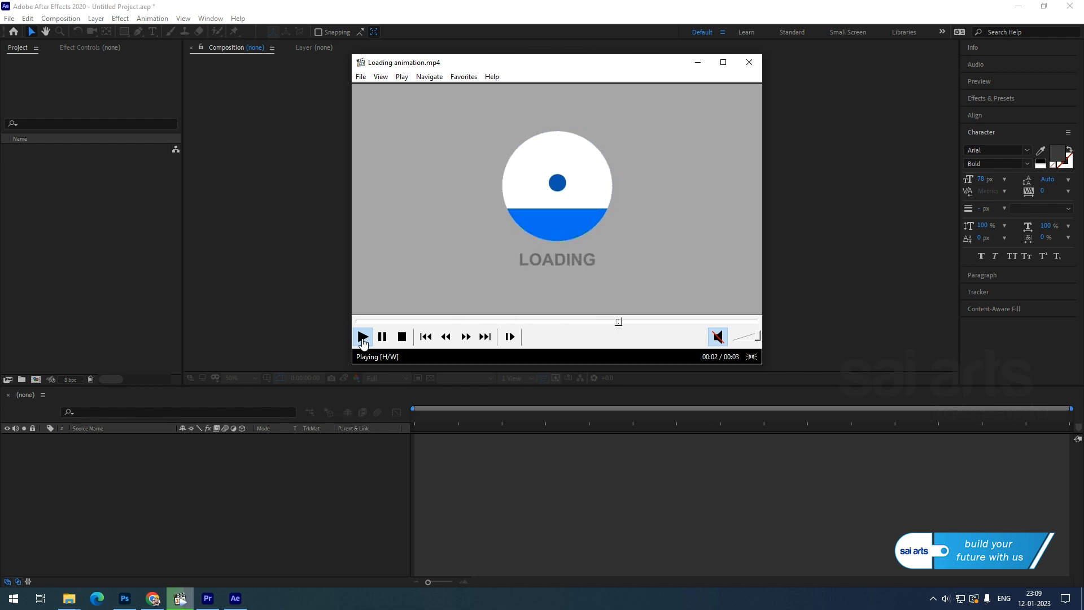
pyautogui.click(362, 340)
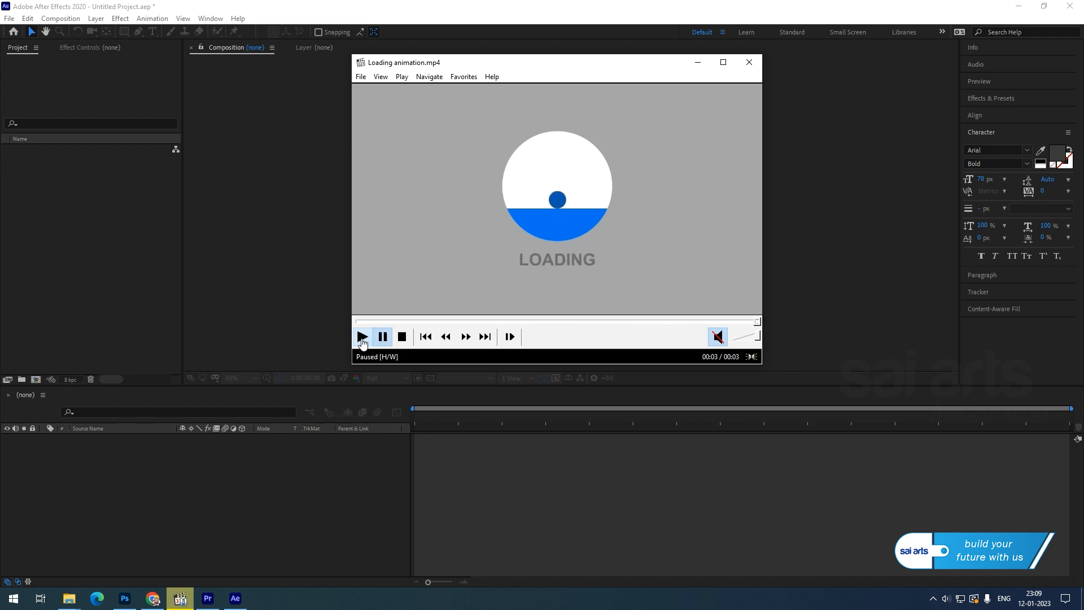
# Create Comp 1, a new 1920×1080, 25 fps, 15-second composition, in After Effects.
pyautogui.click(264, 248)
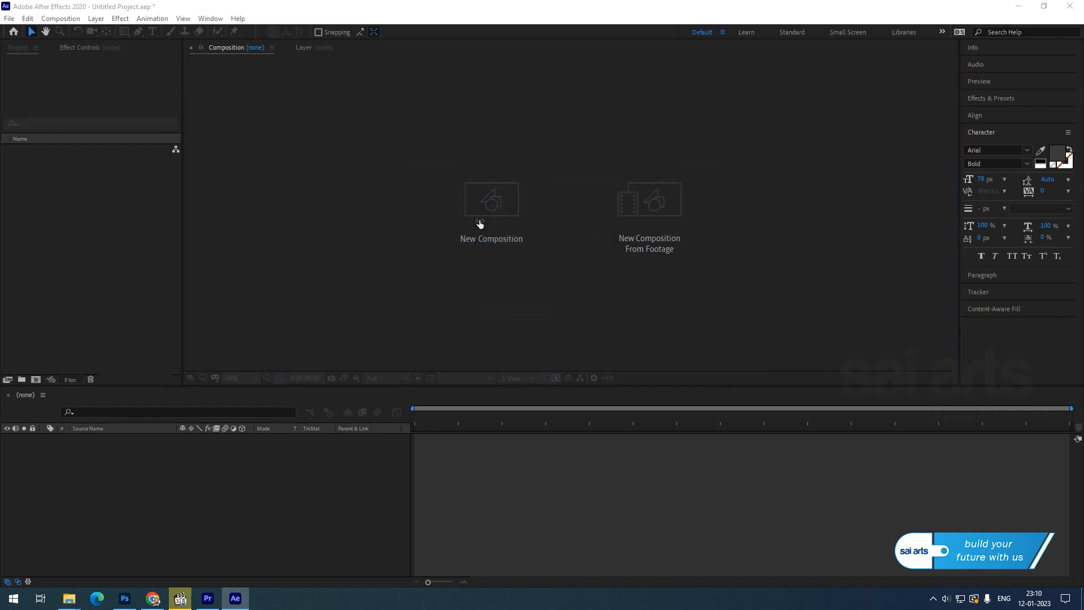
pyautogui.click(480, 220)
pyautogui.click(646, 431)
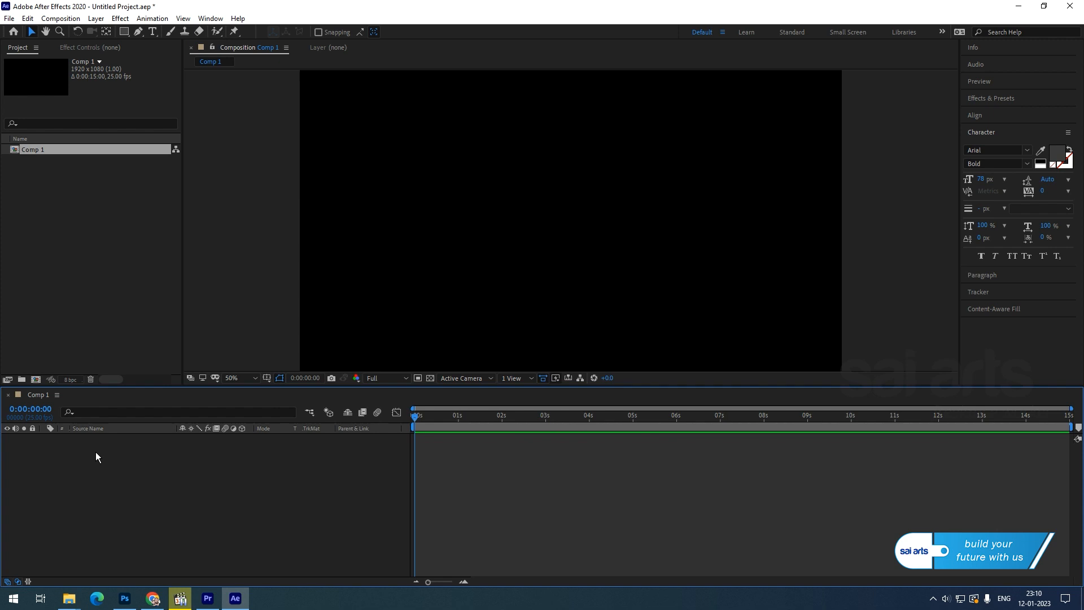
# Add a full-frame solid coloured white FFFFFF, named White Solid 1.
pyautogui.rightClick(63, 458)
pyautogui.moveTo(96, 467)
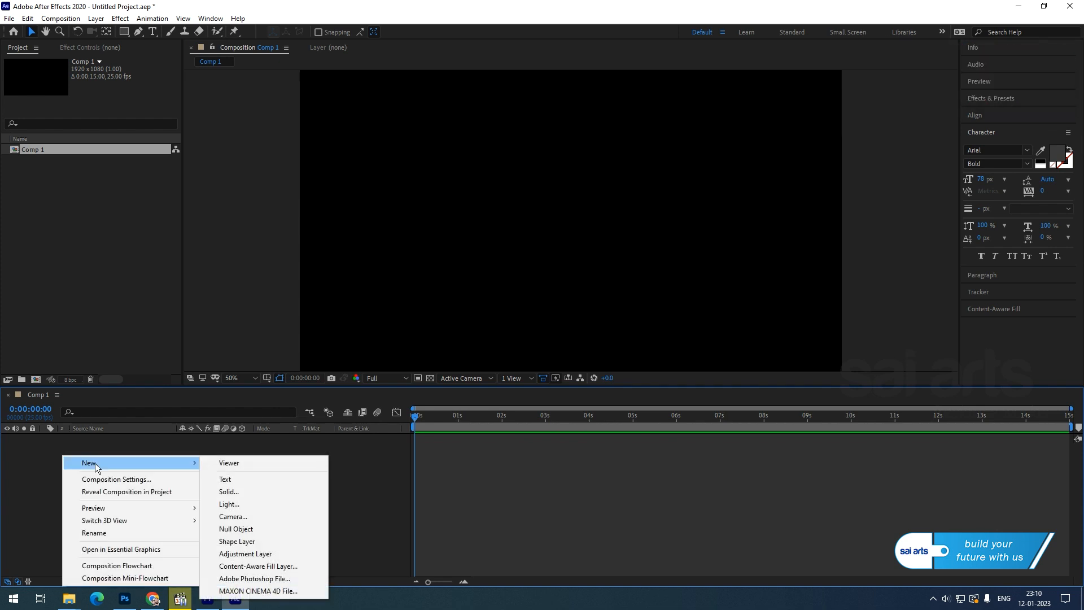
pyautogui.click(266, 492)
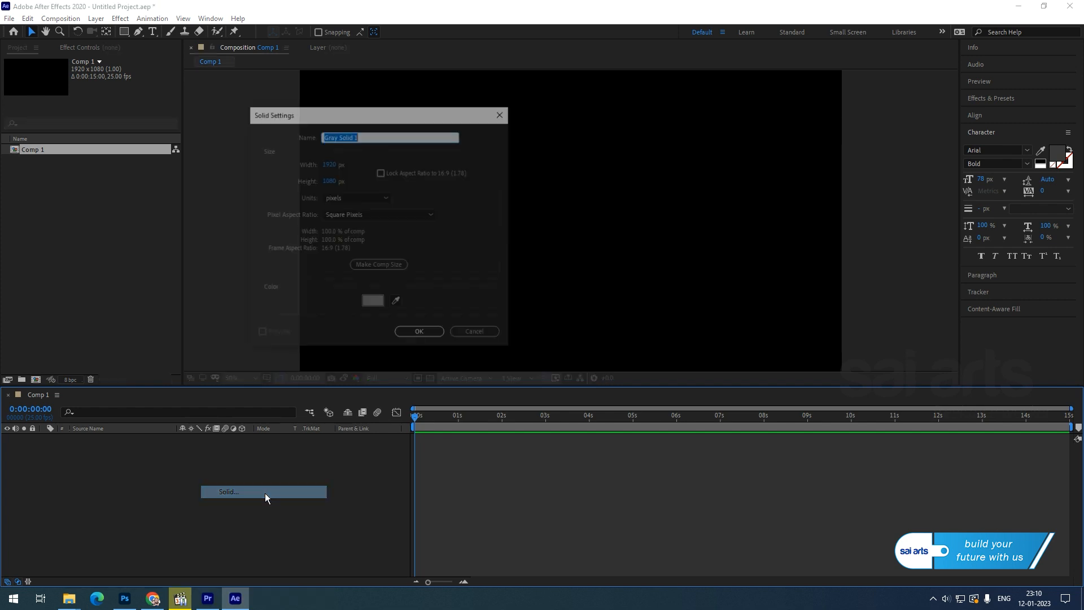
pyautogui.click(376, 302)
pyautogui.moveTo(86, 222); pyautogui.dragTo(50, 201)
pyautogui.click(286, 204)
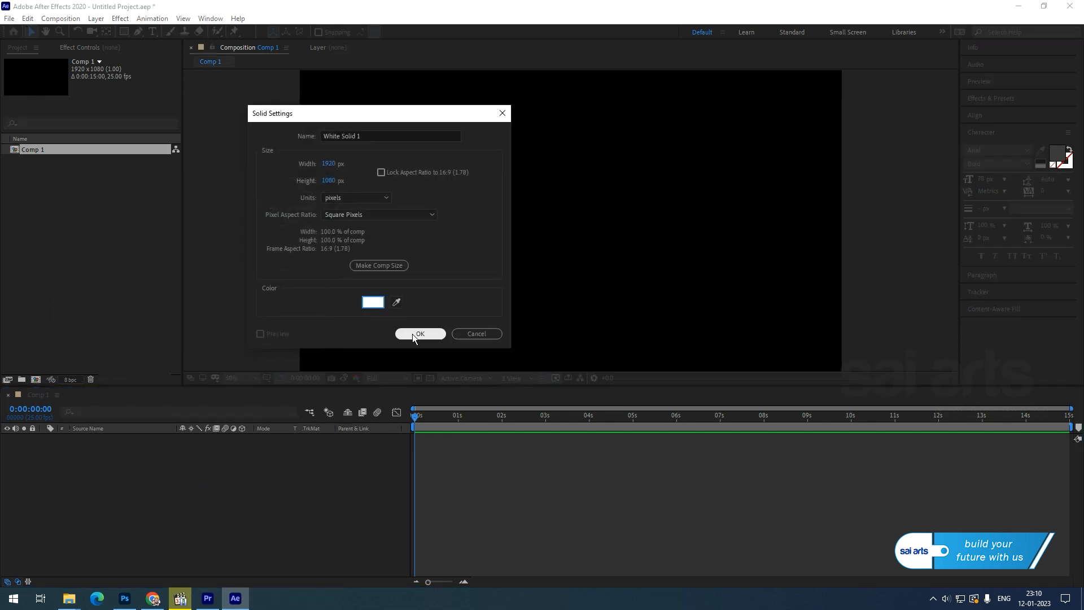
pyautogui.click(418, 333)
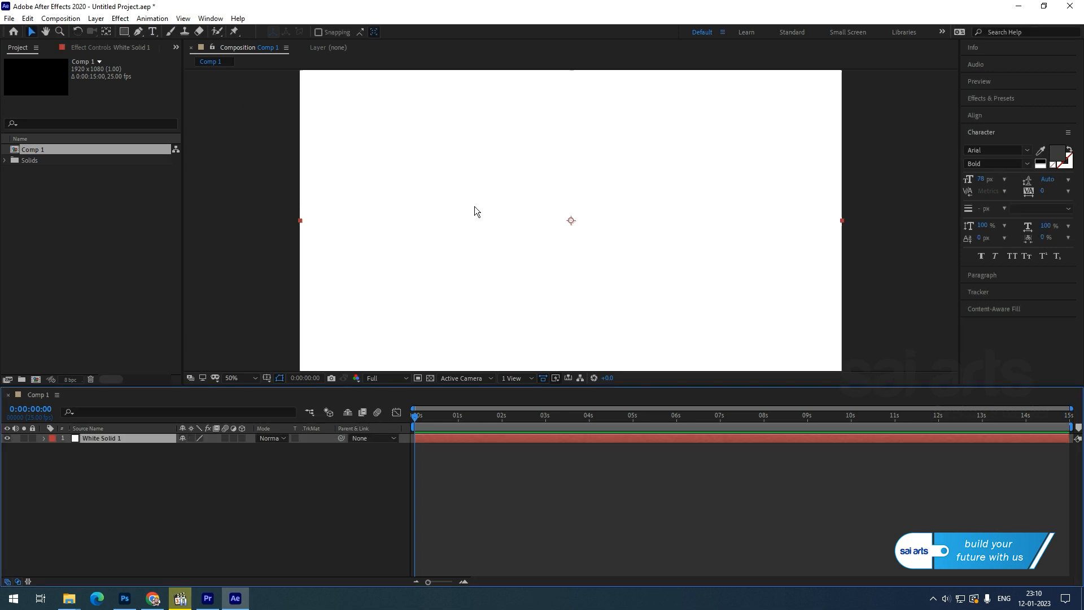
pyautogui.press(',')
# Set the Rectangle Tool to a solid 0072FF blue fill with no stroke.
pyautogui.click(101, 497)
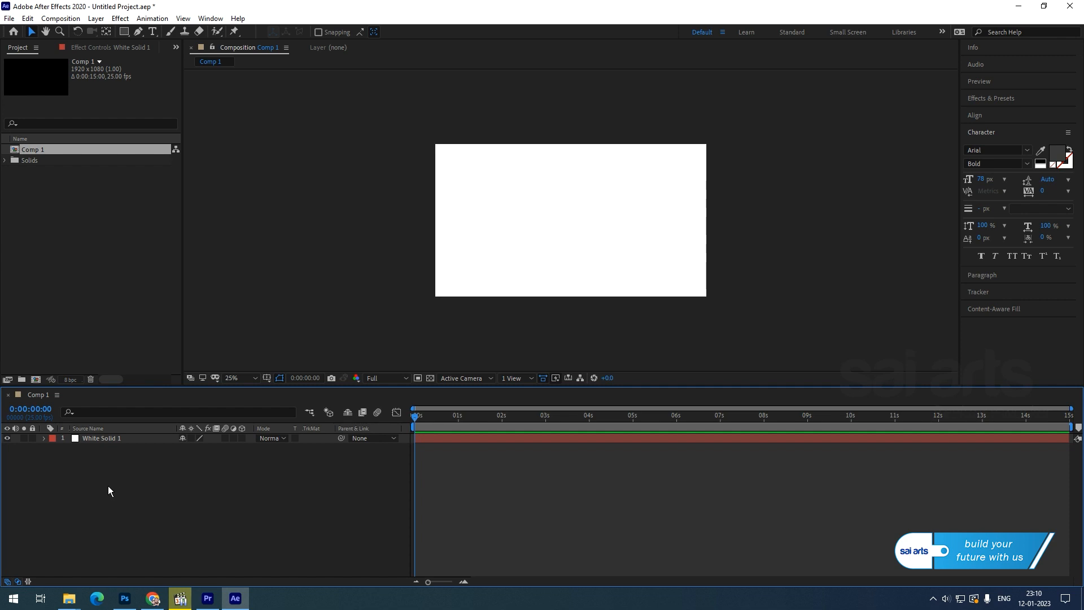
pyautogui.click(95, 440)
pyautogui.click(93, 478)
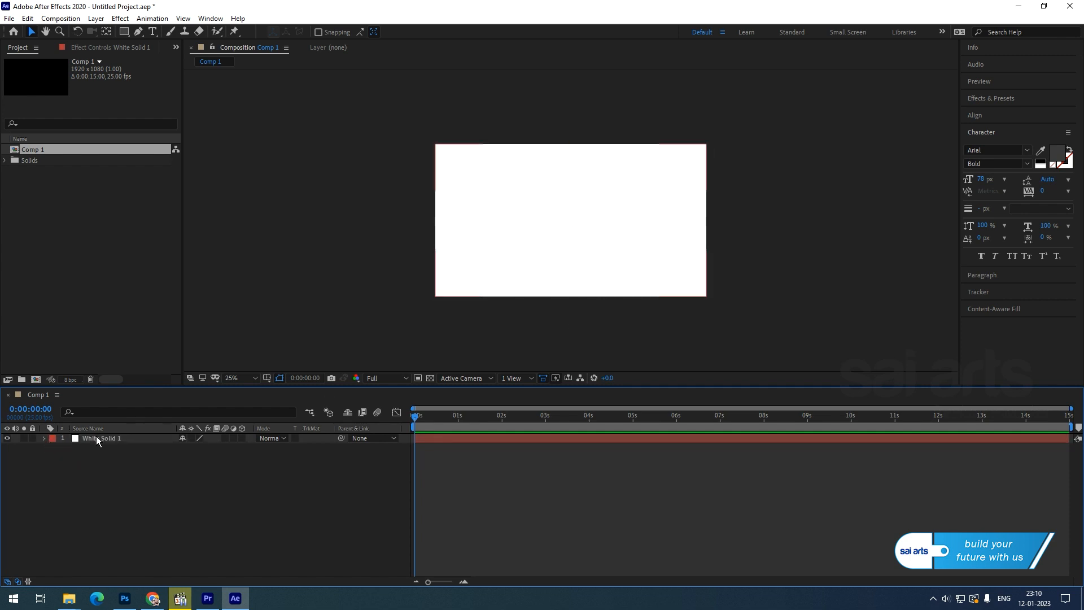
pyautogui.click(124, 32)
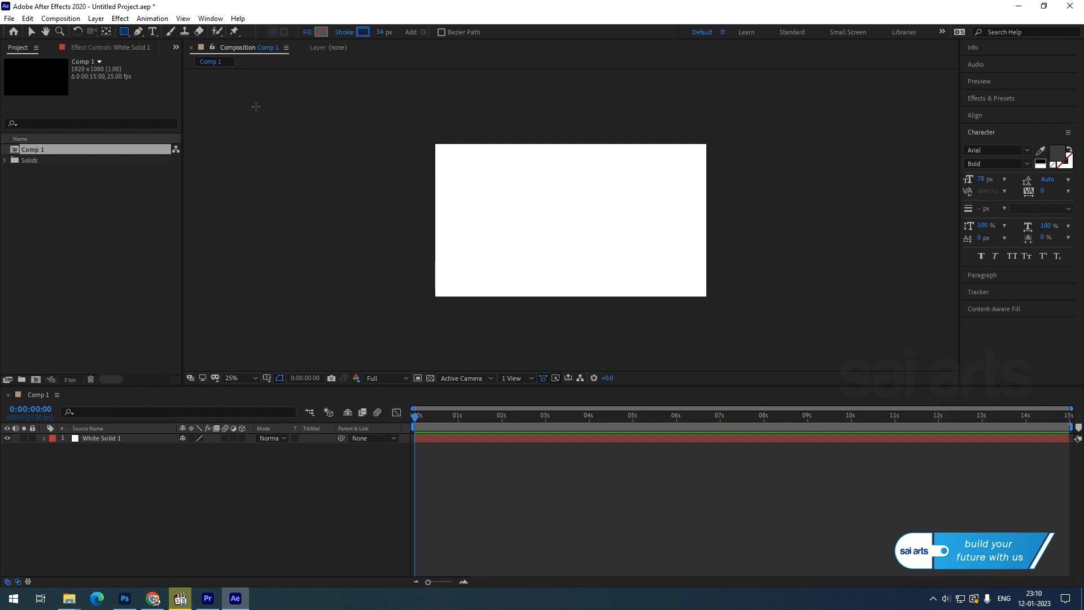
pyautogui.click(307, 33)
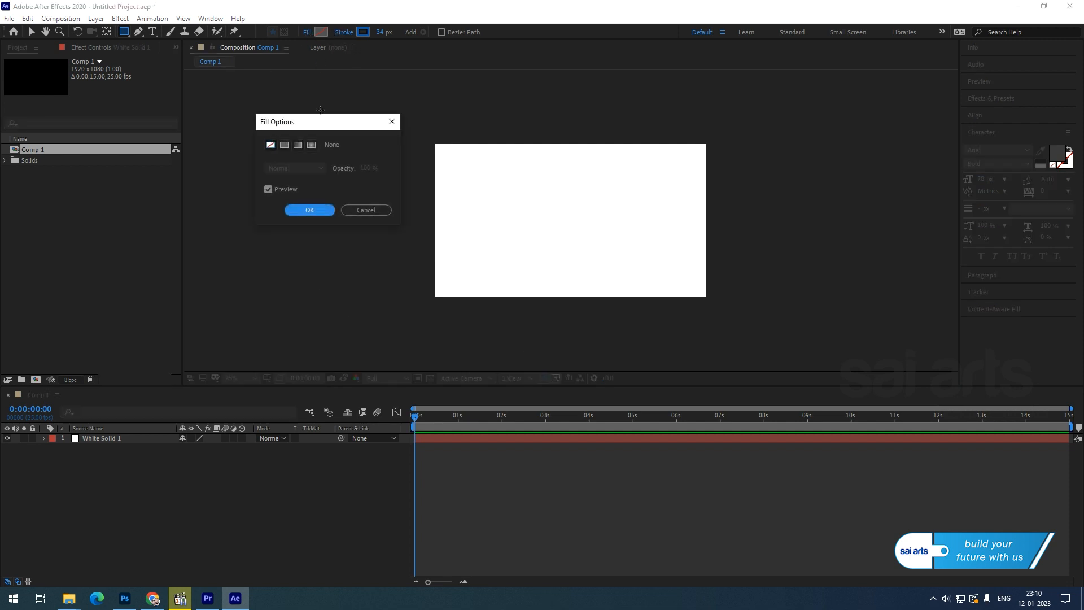
pyautogui.click(308, 210)
pyautogui.click(344, 33)
pyautogui.click(271, 146)
pyautogui.click(309, 210)
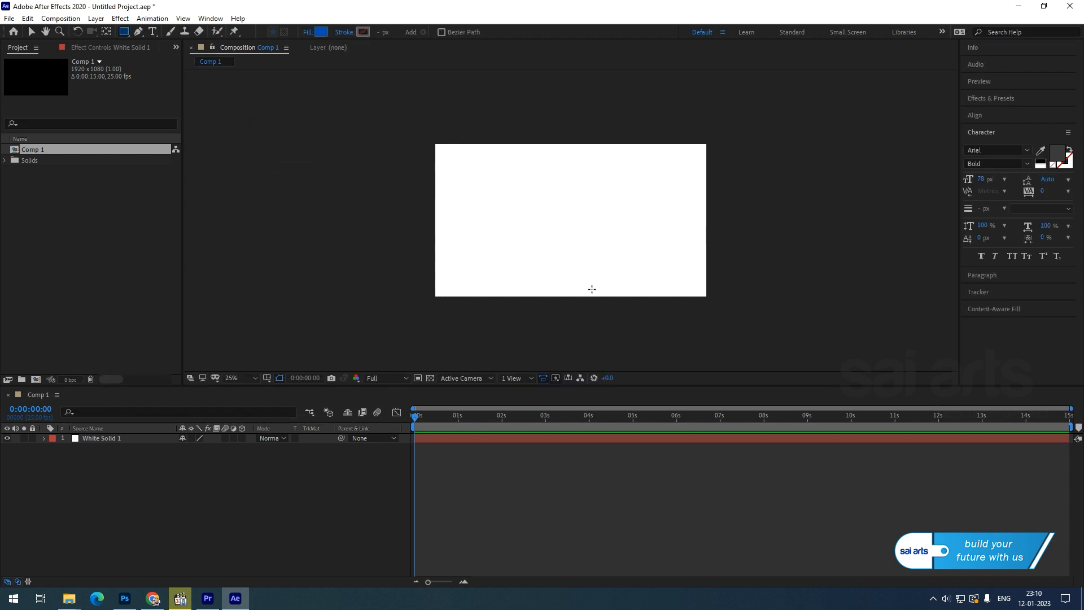
pyautogui.click(319, 33)
pyautogui.moveTo(179, 214); pyautogui.dragTo(208, 192)
pyautogui.click(297, 204)
# Show the Title/Action Safe guides and draw a blue rectangle over the lower part of the comp.
pyautogui.click(267, 378)
pyautogui.click(286, 391)
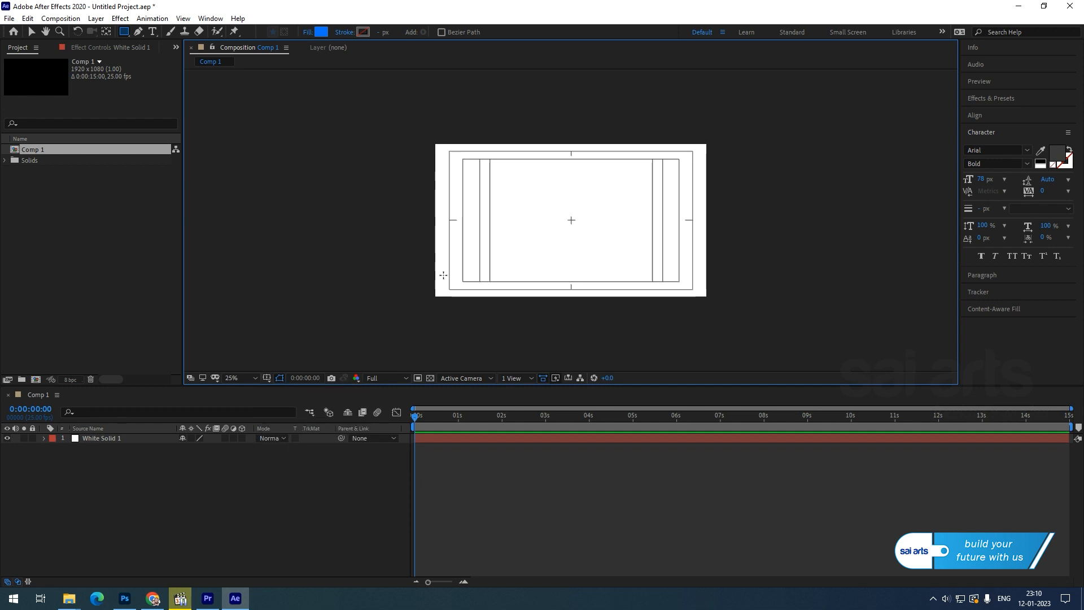
pyautogui.moveTo(428, 232); pyautogui.dragTo(715, 307)
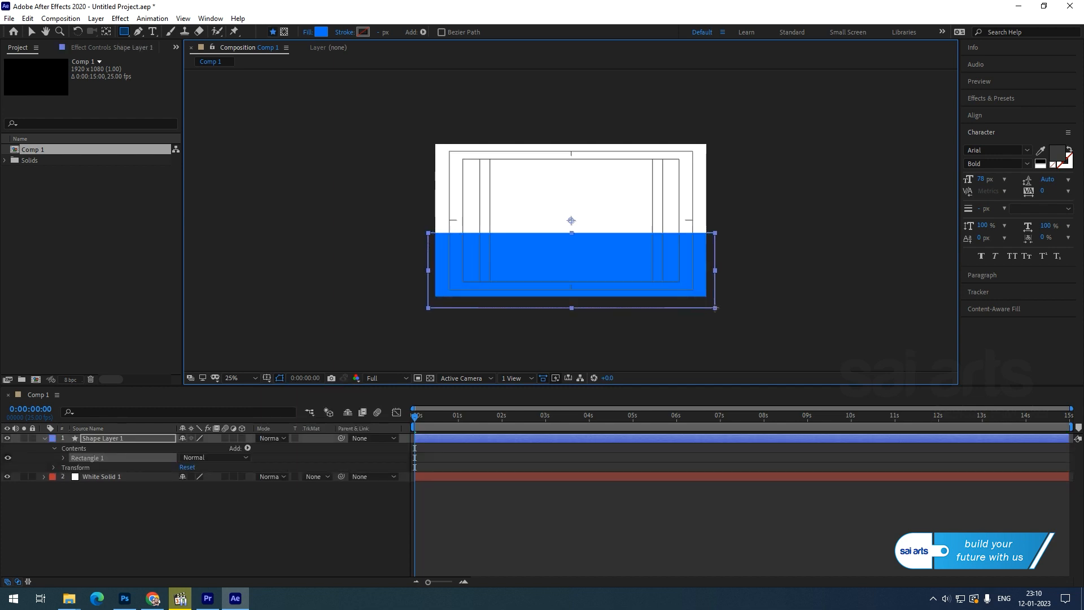
# Nudge the blue rectangle down with Shift+Down so it forms a band along the bottom.
pyautogui.click(32, 32)
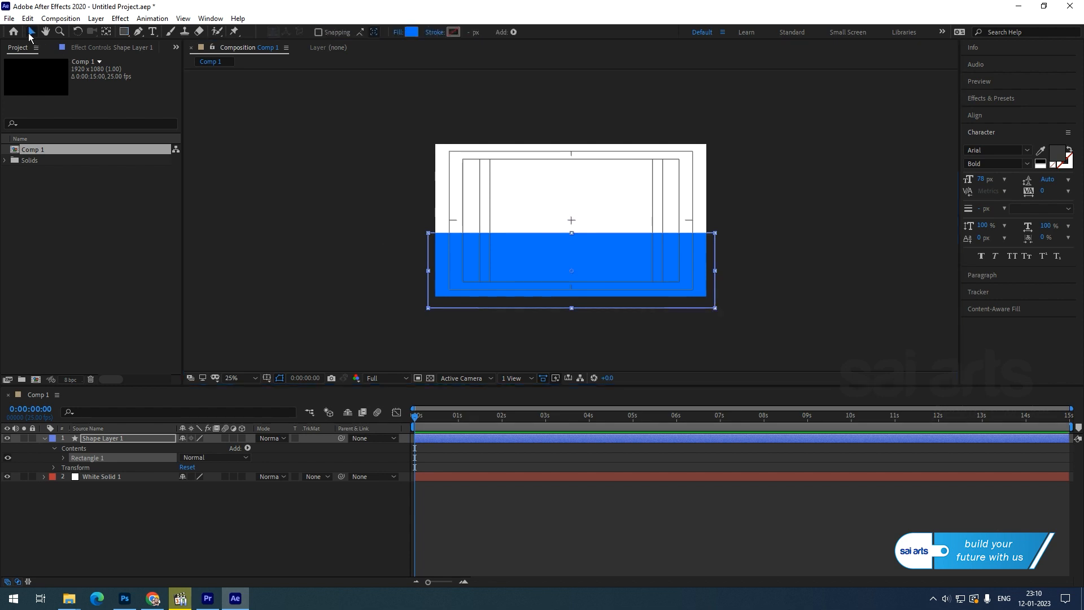
pyautogui.click(990, 114)
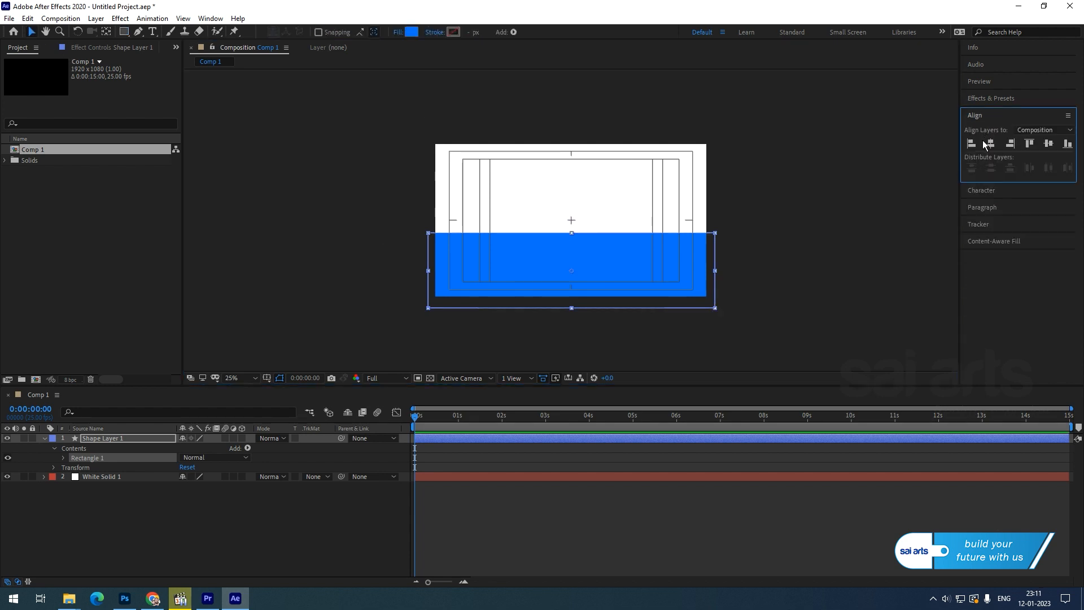
pyautogui.click(641, 283)
pyautogui.hotkey('shift', 'Down')
pyautogui.hotkey('shift', 'Down')
pyautogui.hotkey('shift', 'Down')
pyautogui.hotkey('shift', 'Down')
pyautogui.hotkey('shift', 'Down')
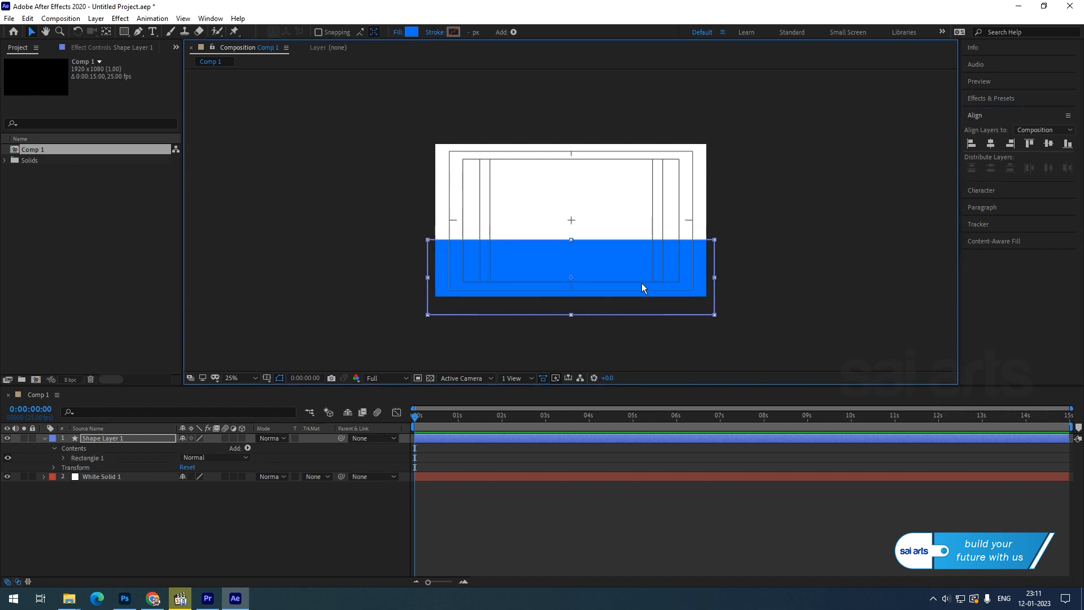
pyautogui.click(768, 240)
pyautogui.press('.')
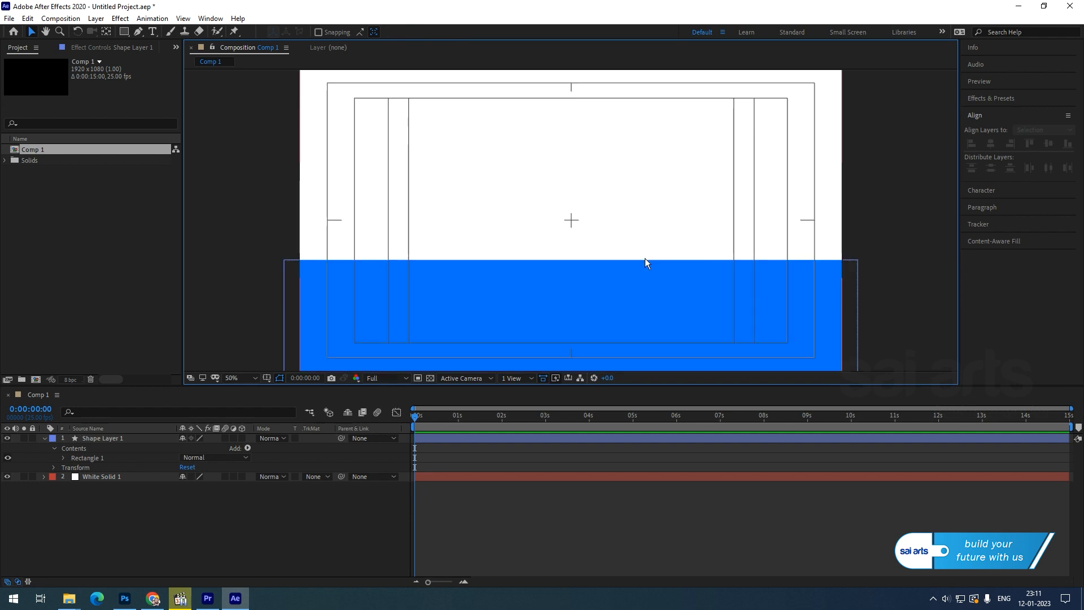
pyautogui.click(127, 494)
pyautogui.moveTo(125, 32); pyautogui.dragTo(168, 56)
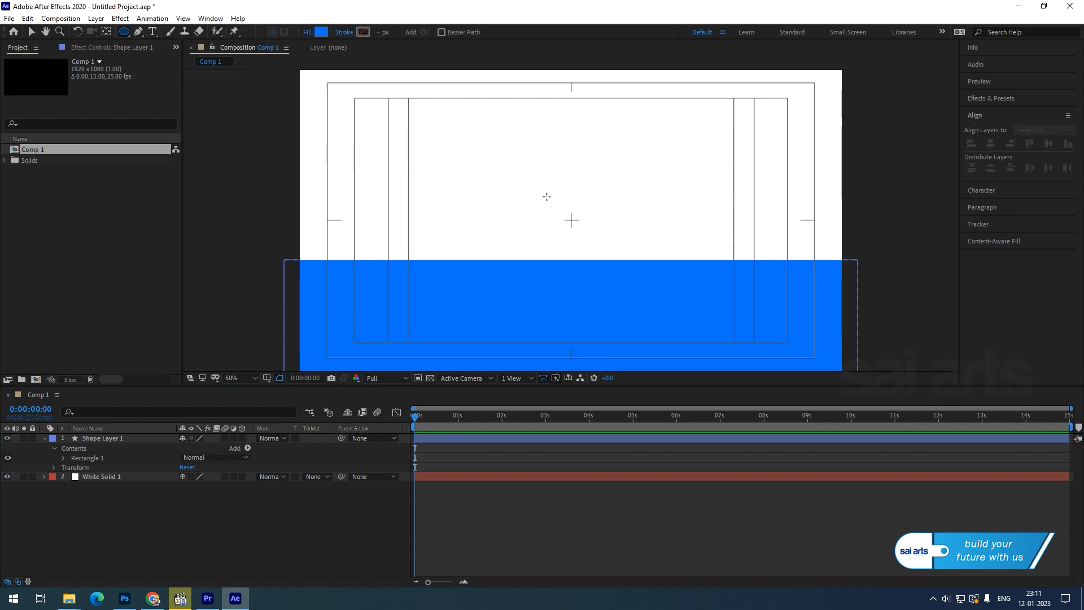
# Draw a small blue circle at the comp centre and centre it horizontally in the composition.
pyautogui.click(571, 221)
pyautogui.moveTo(571, 220); pyautogui.dragTo(591, 235)
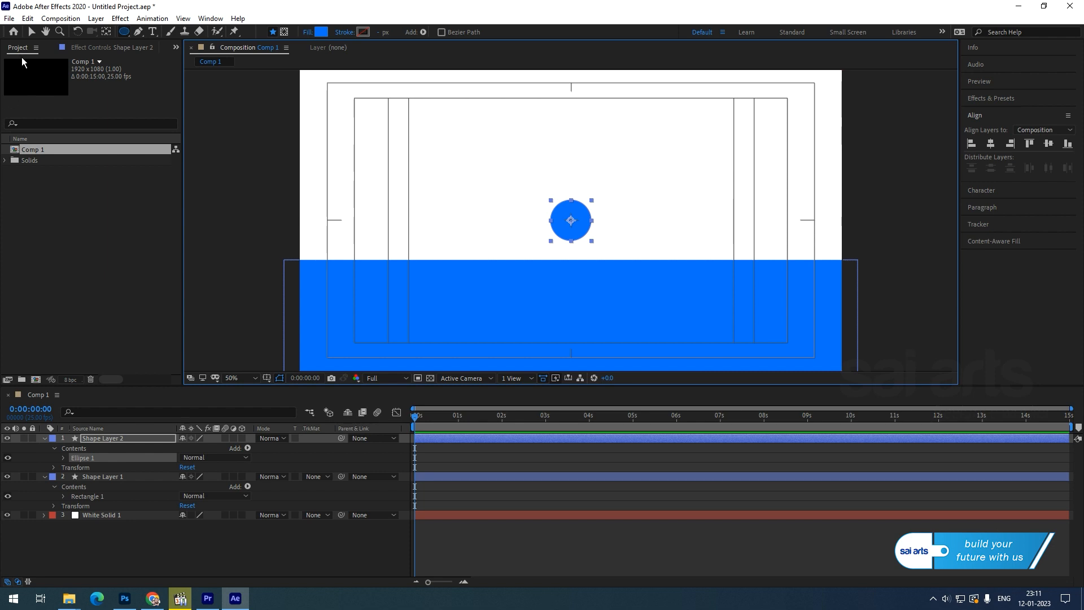
pyautogui.click(31, 32)
pyautogui.click(890, 215)
pyautogui.click(560, 232)
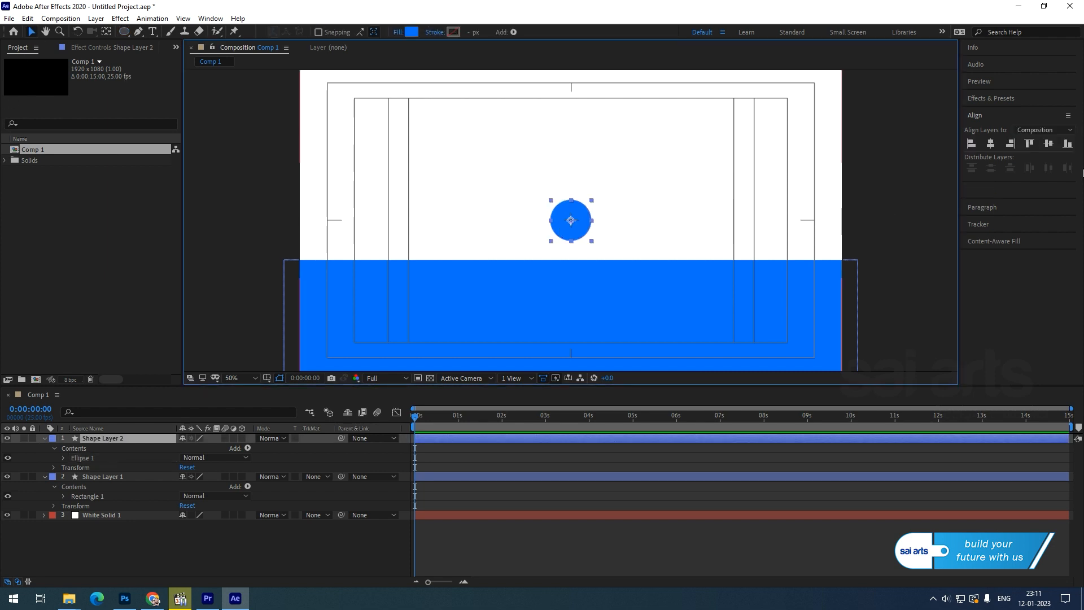
pyautogui.click(992, 144)
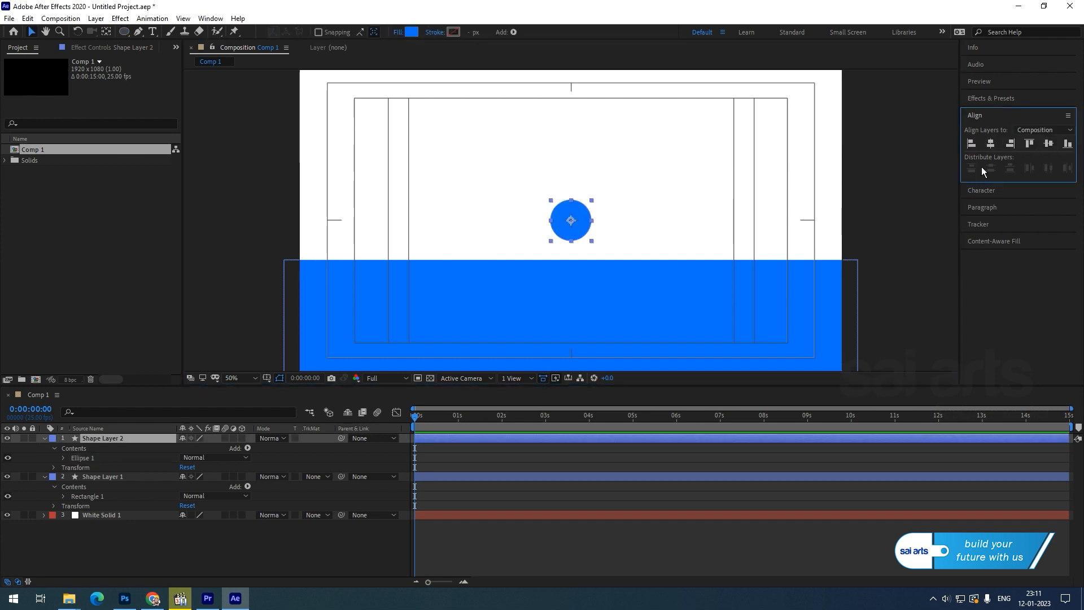
# Nudge the circle down with Shift+Down until it rests on the rectangle's top edge.
pyautogui.click(898, 184)
pyautogui.click(576, 221)
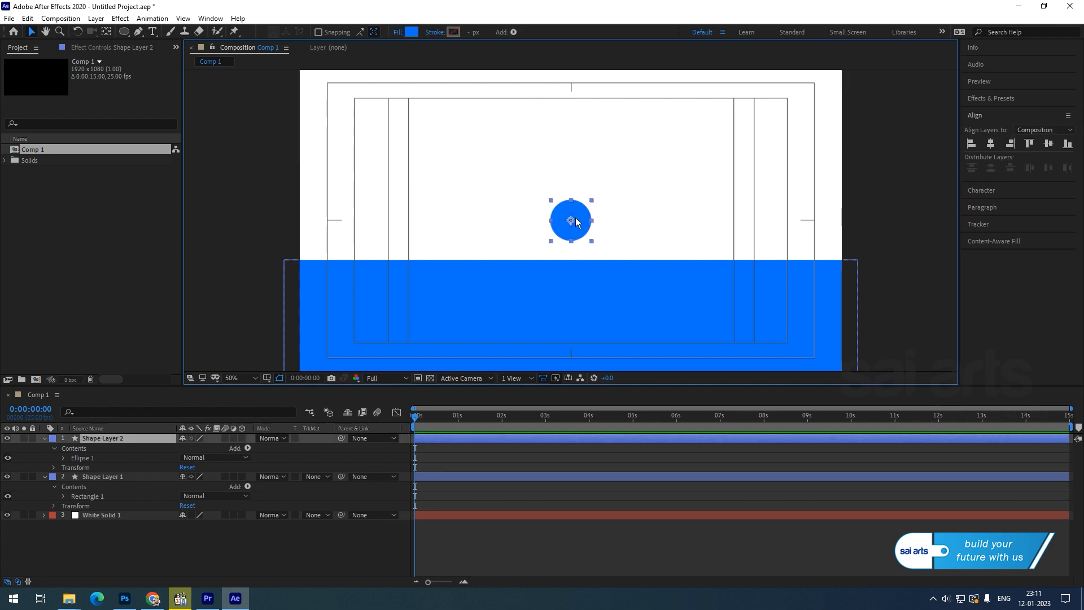
pyautogui.hotkey('shift', 'Down')
pyautogui.hotkey('shift', 'Down')
pyautogui.hotkey('shift', 'Down')
pyautogui.hotkey('shift', 'Down')
pyautogui.hotkey('shift', 'Down')
pyautogui.hotkey('shift', 'Down')
pyautogui.hotkey('shift', 'Down')
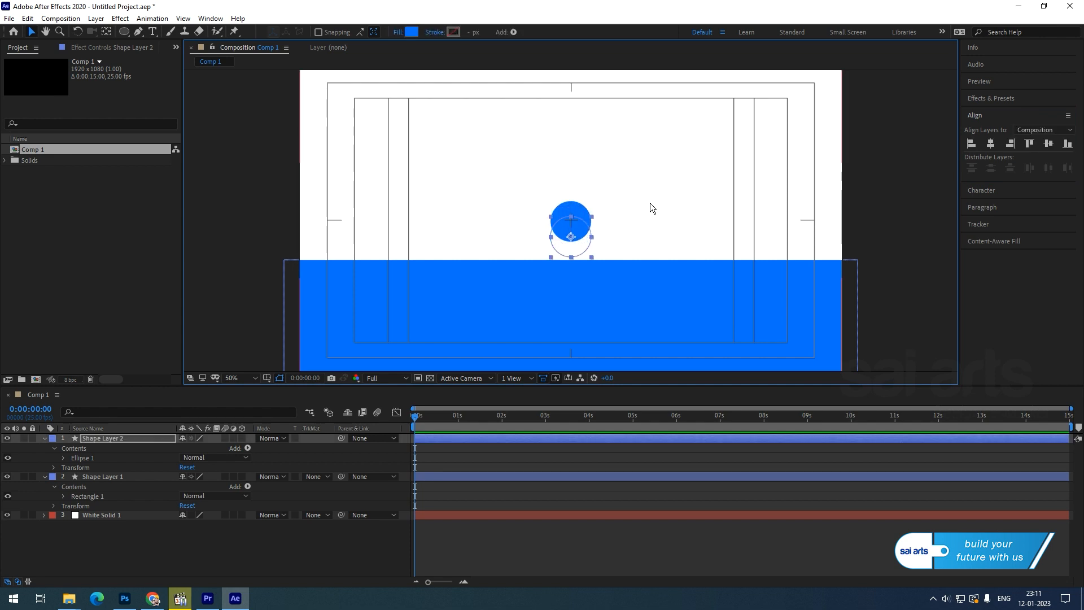
pyautogui.click(890, 172)
pyautogui.click(582, 242)
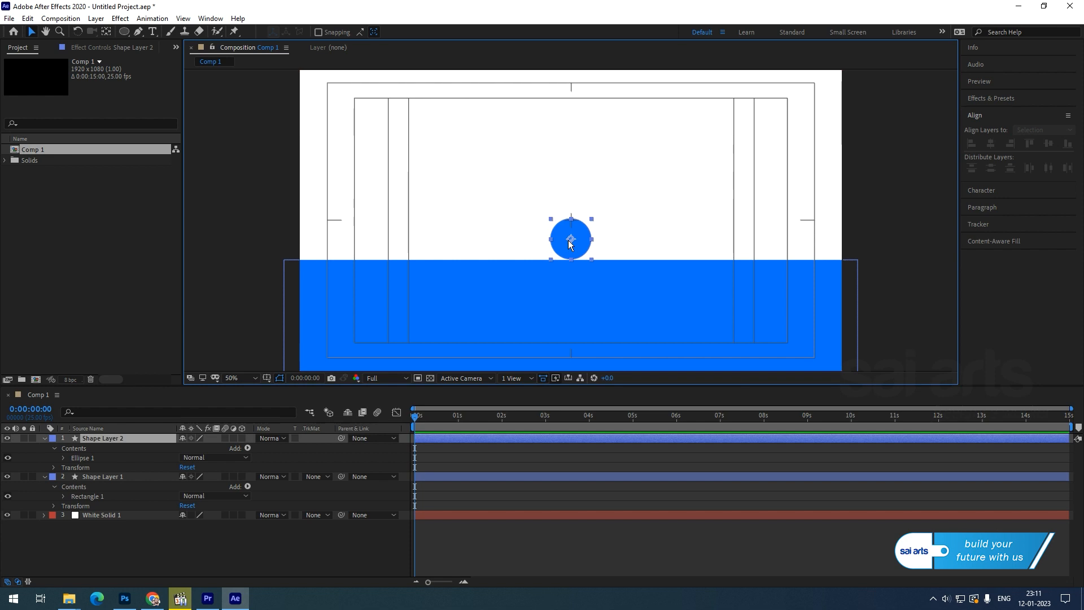
pyautogui.click(844, 201)
pyautogui.click(571, 239)
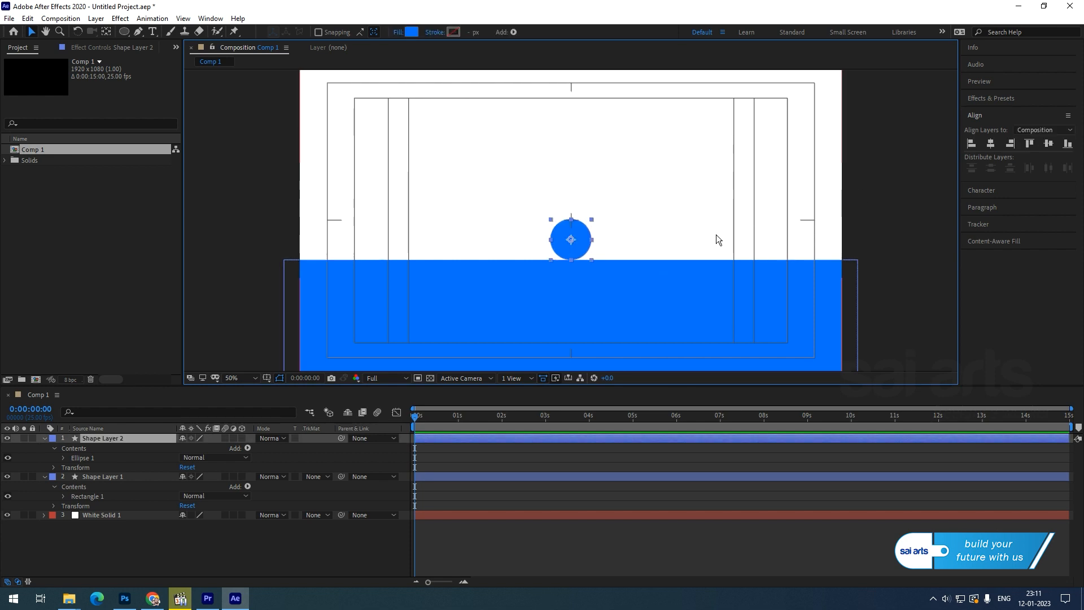
pyautogui.click(885, 192)
pyautogui.click(570, 246)
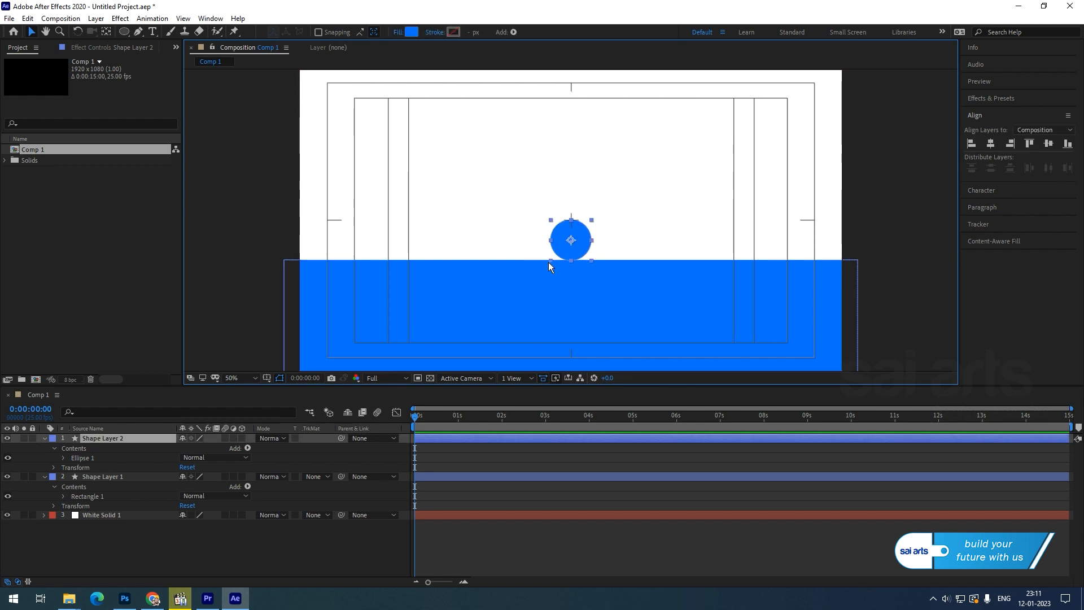
# Collapse both shape layers' properties and briefly toggle the rectangle layer's visibility.
pyautogui.click(45, 438)
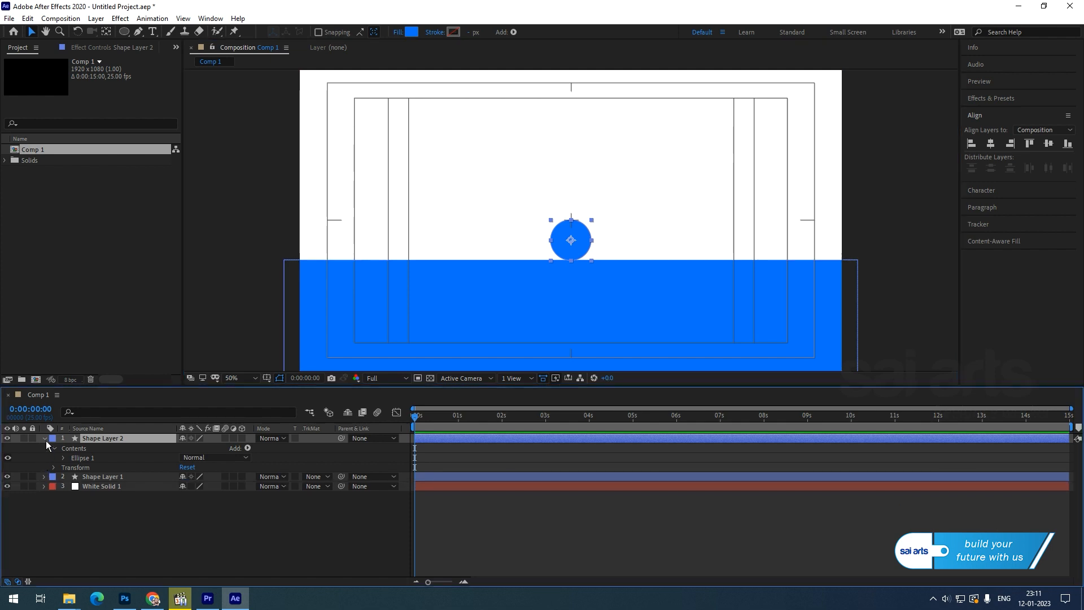
pyautogui.click(44, 448)
pyautogui.click(105, 535)
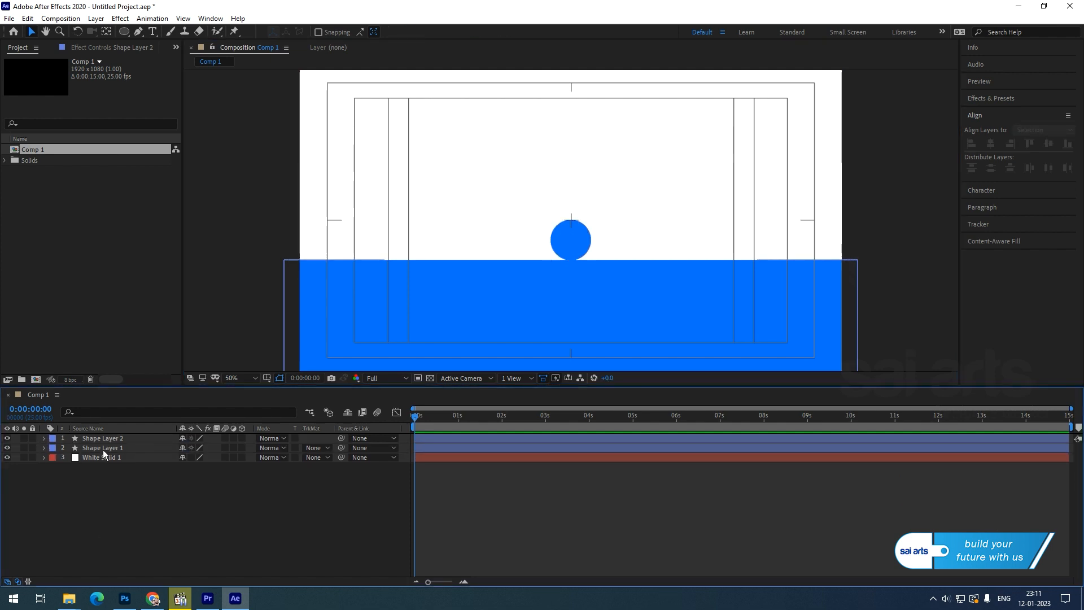
pyautogui.click(85, 451)
pyautogui.click(7, 448)
pyautogui.click(7, 448)
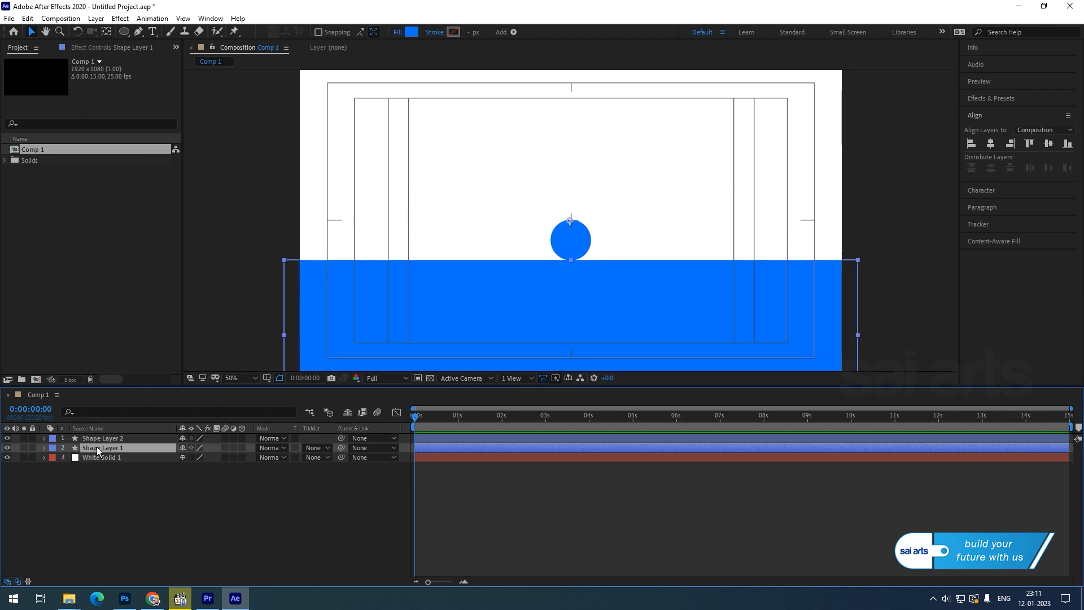
# Rename Shape Layer 1 to 'floor'.
pyautogui.rightClick(97, 450)
pyautogui.click(170, 425)
pyautogui.write('f')
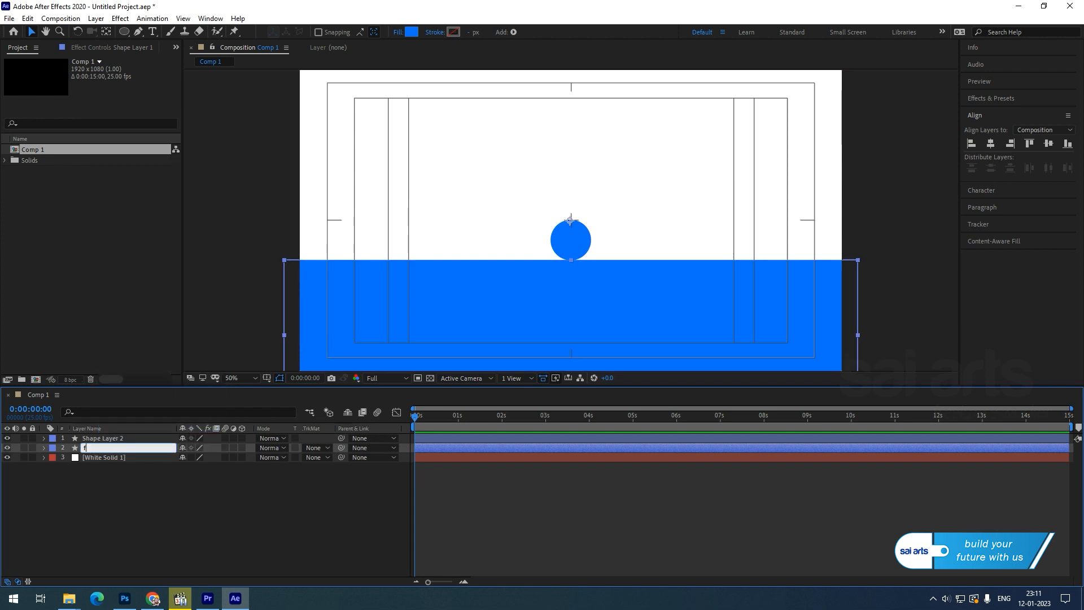
pyautogui.write('loor')
pyautogui.press('Return')
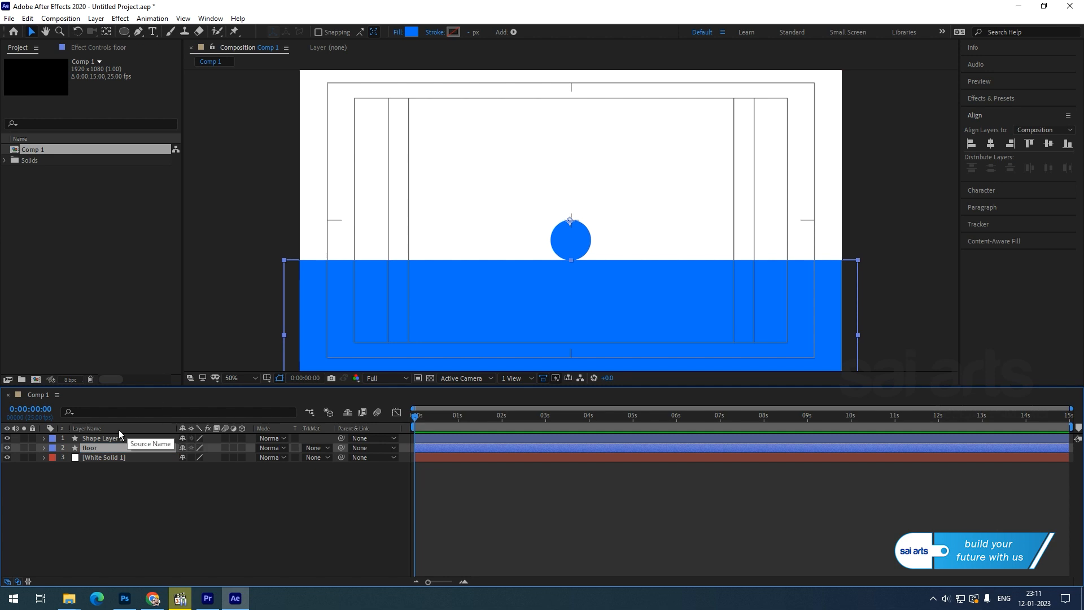
# Rename Shape Layer 2 to 'ball'.
pyautogui.click(108, 439)
pyautogui.rightClick(107, 439)
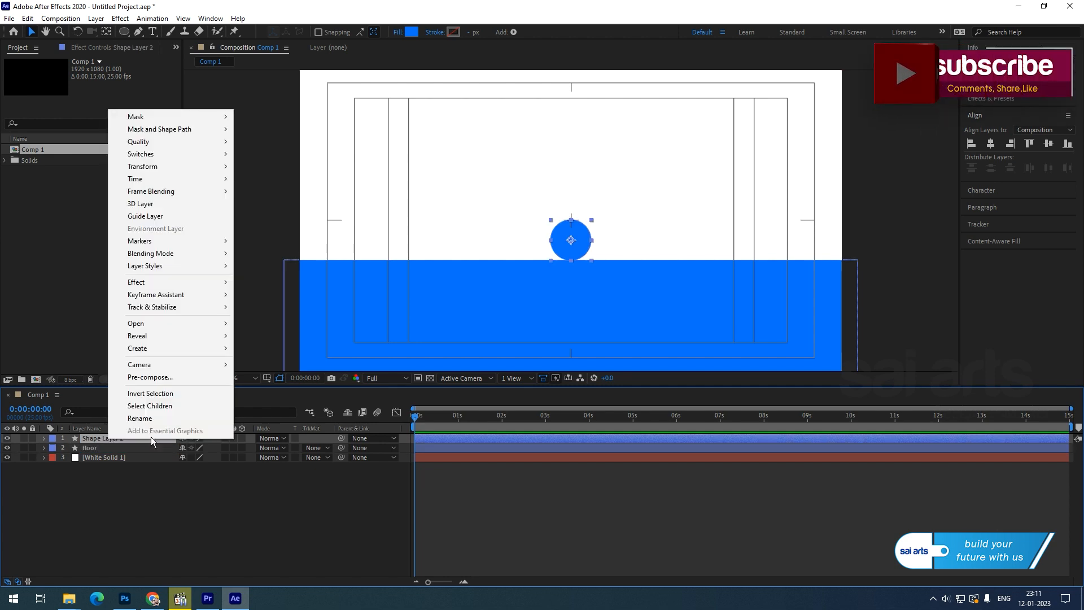
pyautogui.click(161, 423)
pyautogui.write('ba')
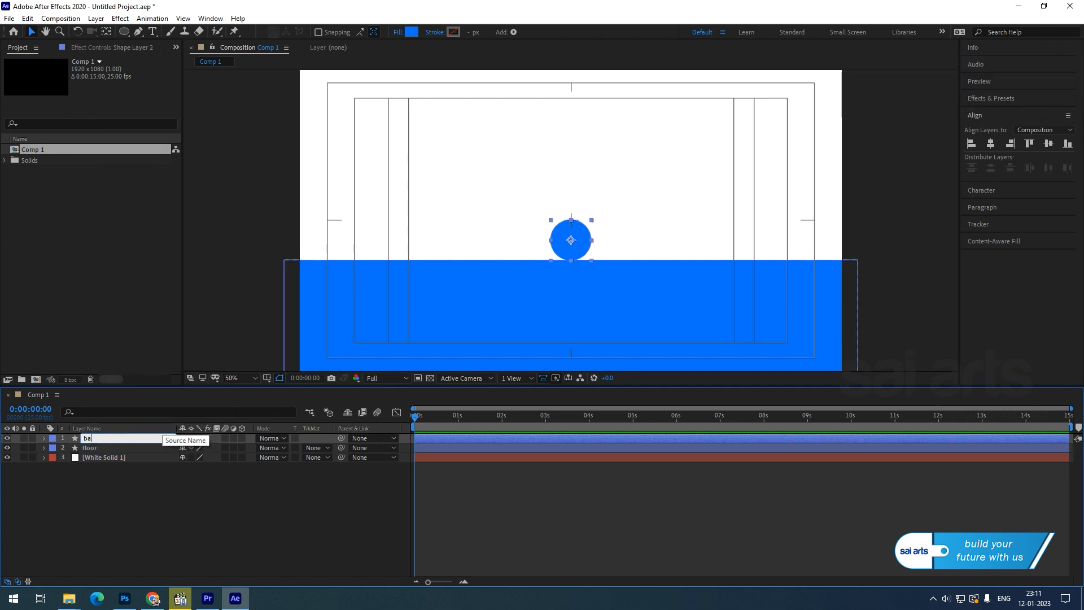
pyautogui.write('ll')
pyautogui.press('Return')
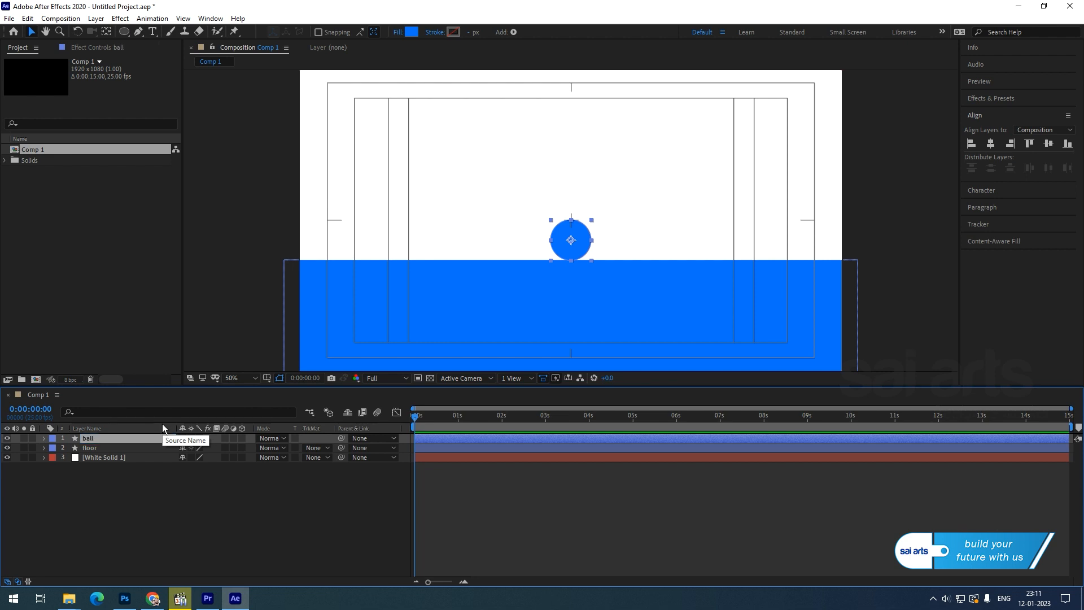
pyautogui.click(123, 486)
# Add a new Null Object layer, Null 1, to the composition.
pyautogui.rightClick(111, 488)
pyautogui.moveTo(169, 363)
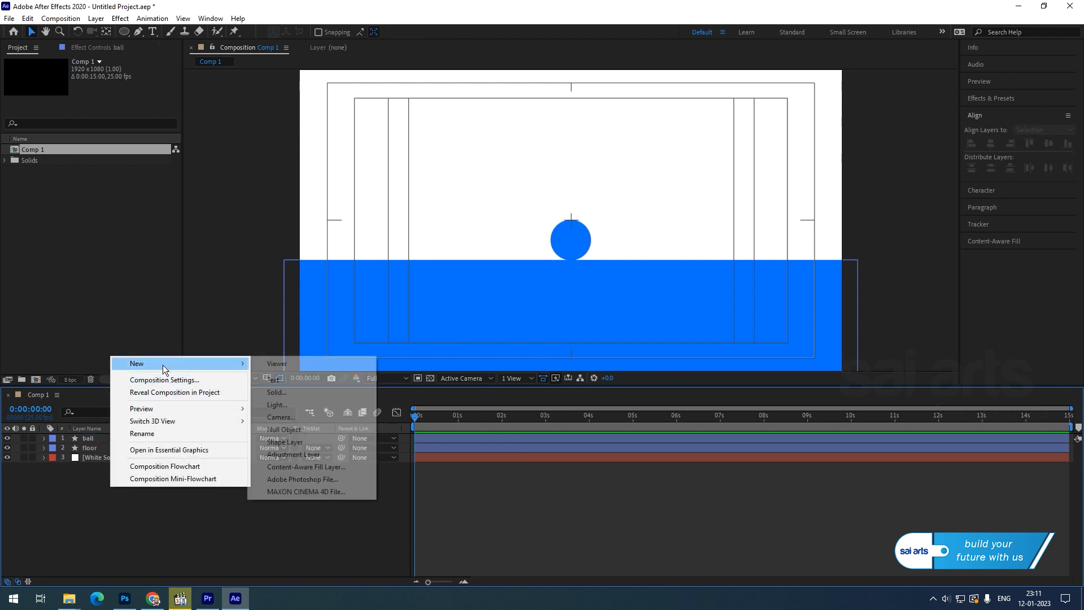
pyautogui.click(311, 430)
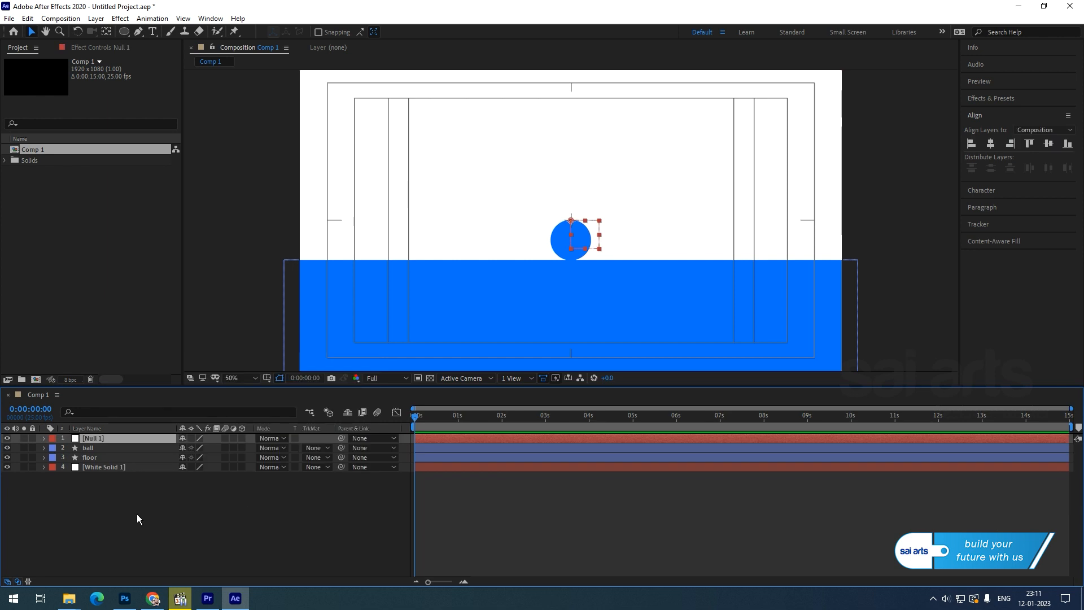
# Parent the ball and floor layers to Null 1 and reveal its Transform properties.
pyautogui.click(89, 448)
pyautogui.keyDown('shift'); pyautogui.click(93, 457); pyautogui.keyUp('shift')
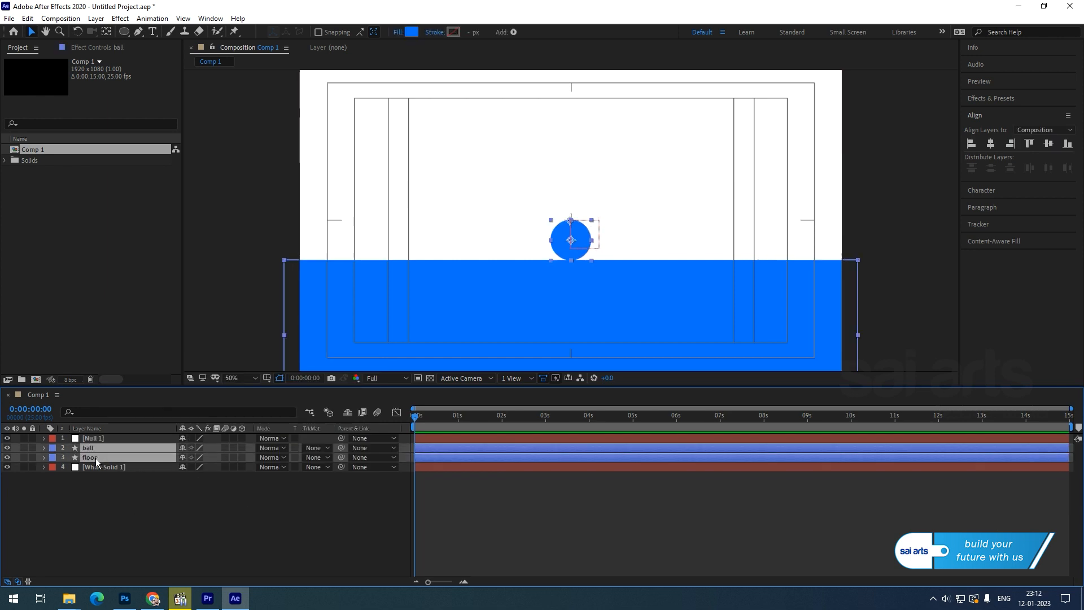
pyautogui.moveTo(340, 458); pyautogui.dragTo(90, 439)
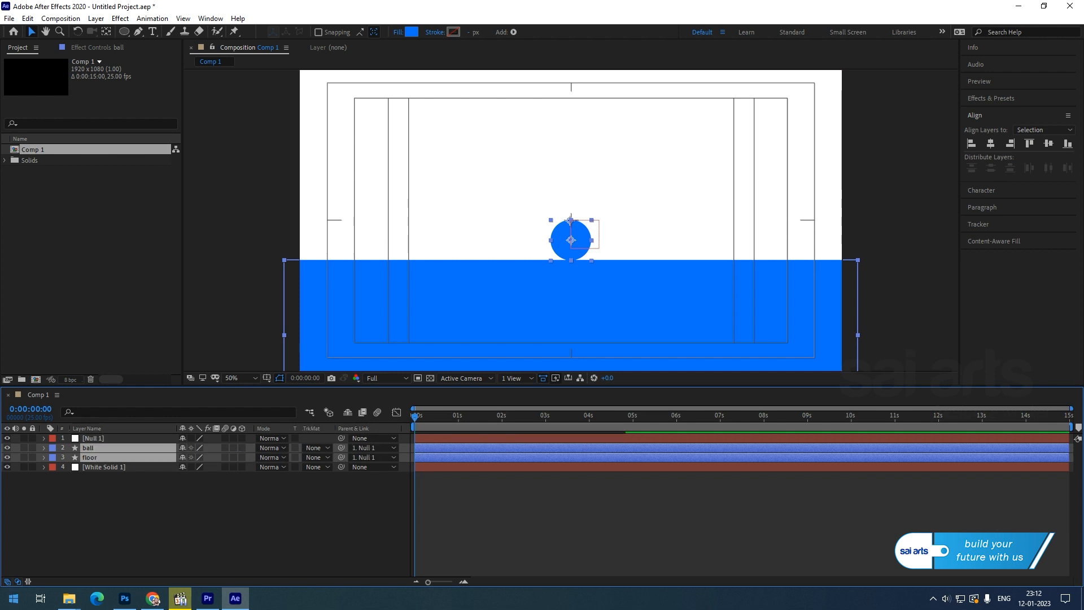
pyautogui.click(142, 570)
pyautogui.click(95, 439)
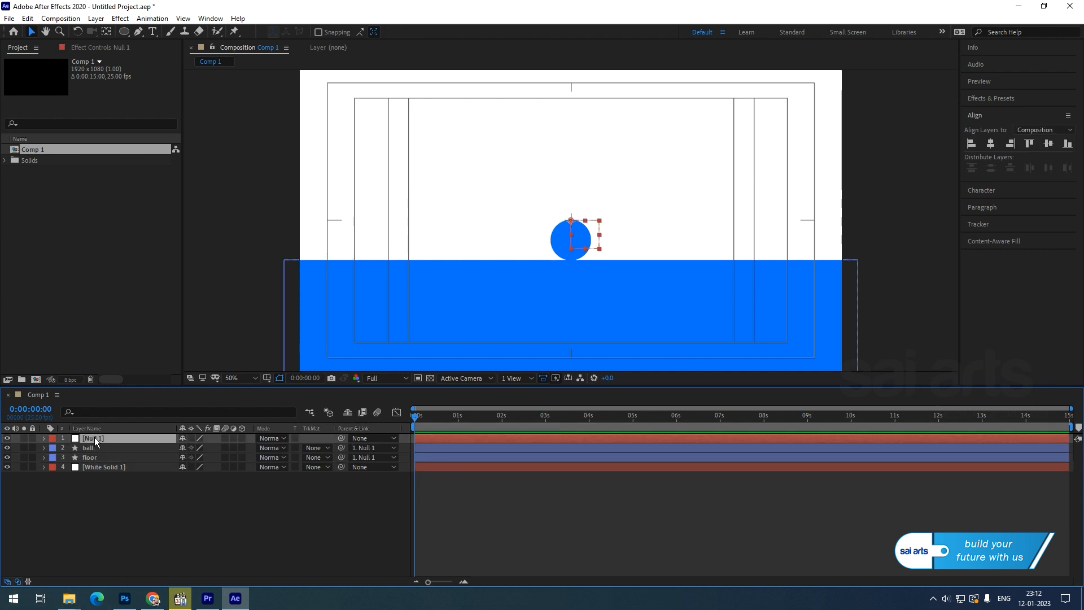
pyautogui.click(43, 439)
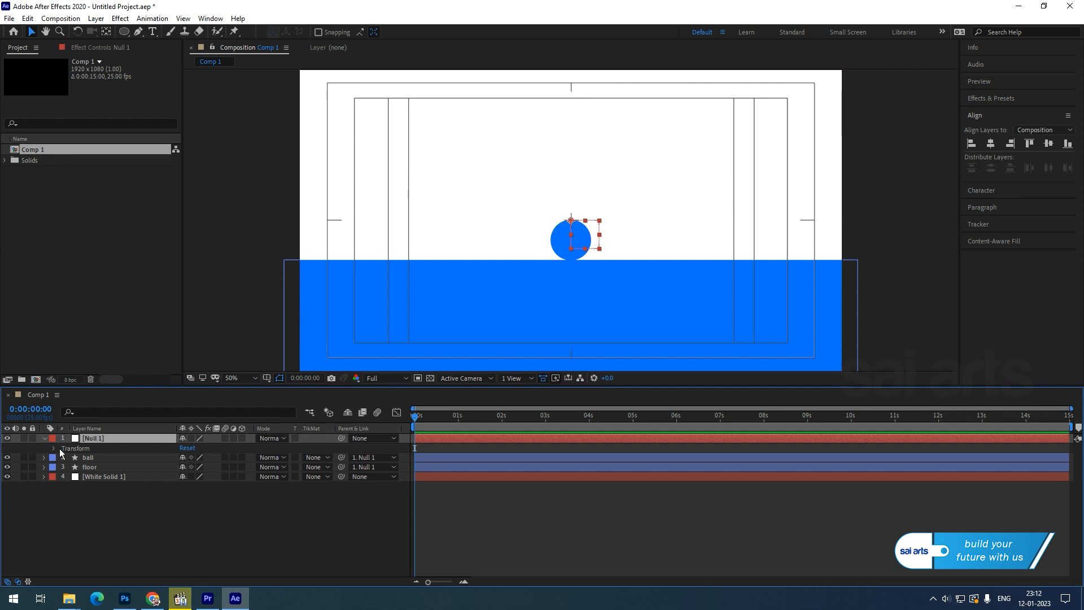
pyautogui.click(54, 450)
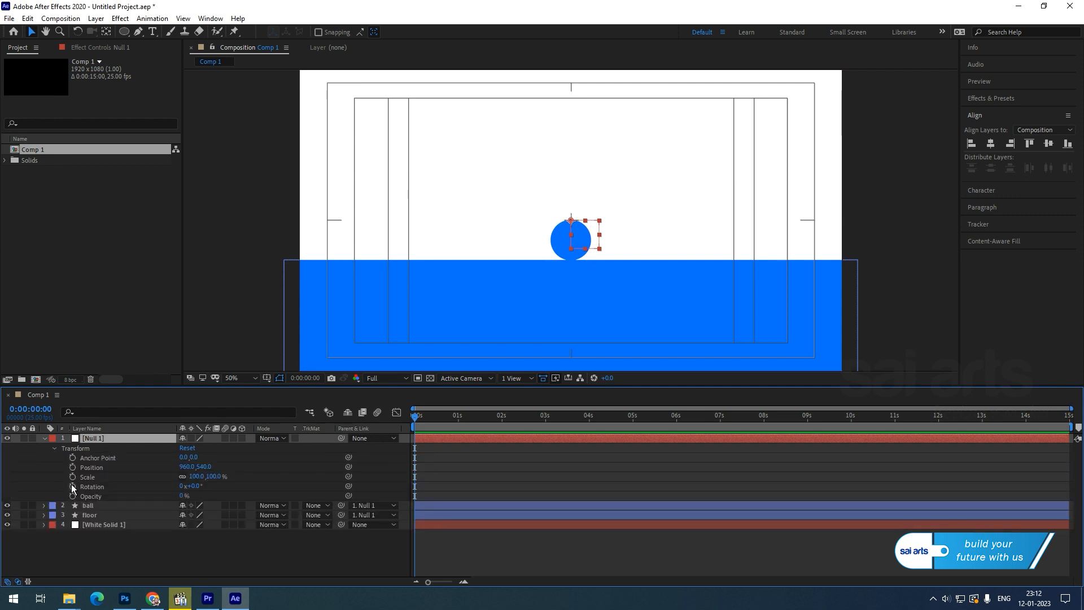
# Keyframe Null 1's Rotation from 0° at 0 s to one full turn (1x+0.0°) later.
pyautogui.click(72, 487)
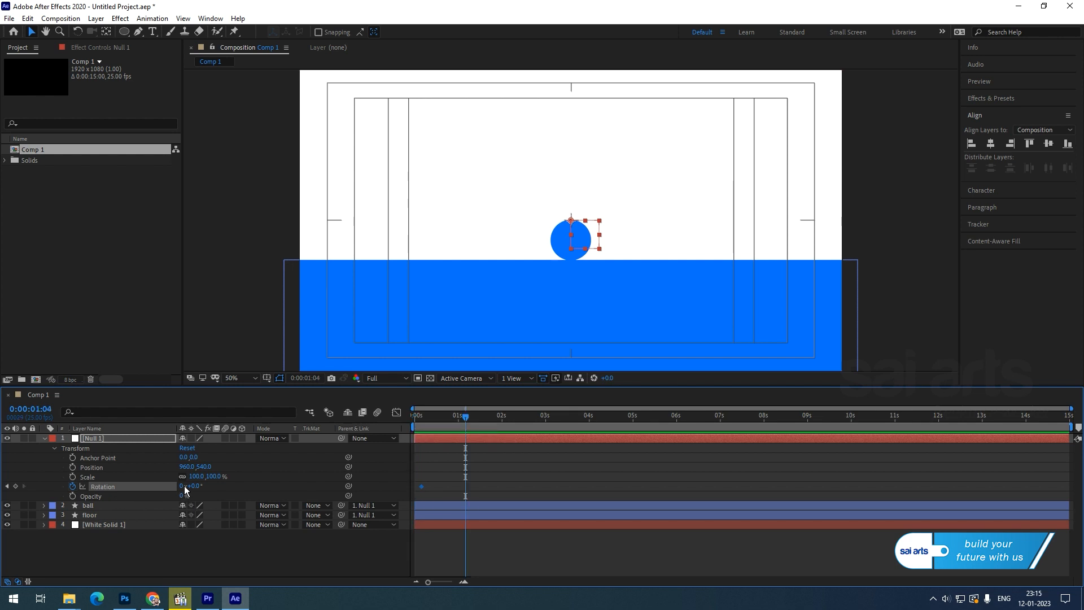
pyautogui.click(182, 487)
pyautogui.write('1')
pyautogui.press('Return')
pyautogui.moveTo(466, 487); pyautogui.dragTo(484, 488)
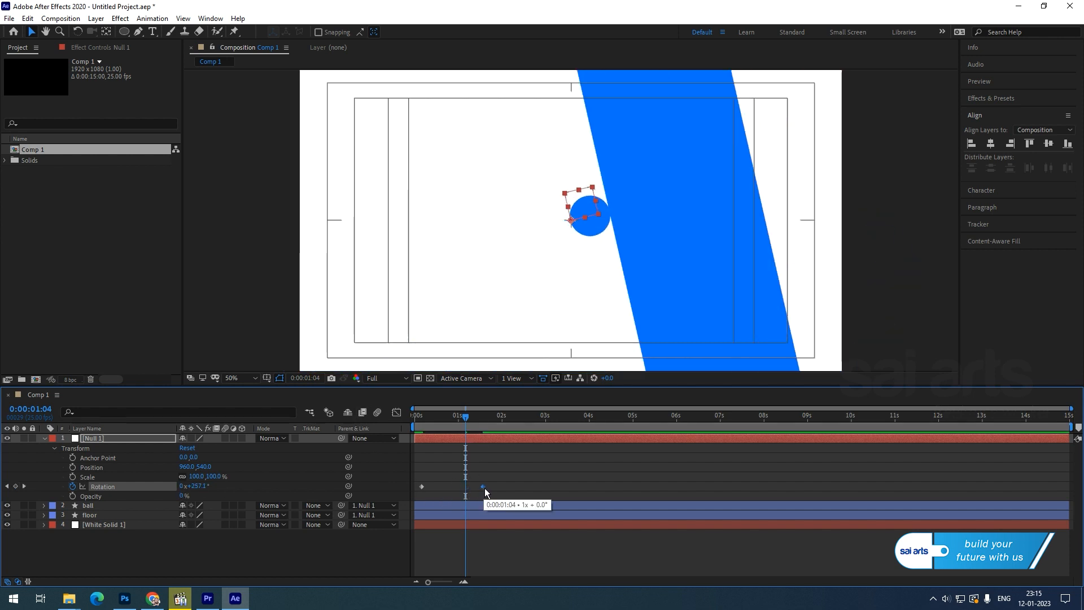
# Retime the full-turn keyframe to about 1:14, preview the spin, and select both rotation keyframes.
pyautogui.press('space')
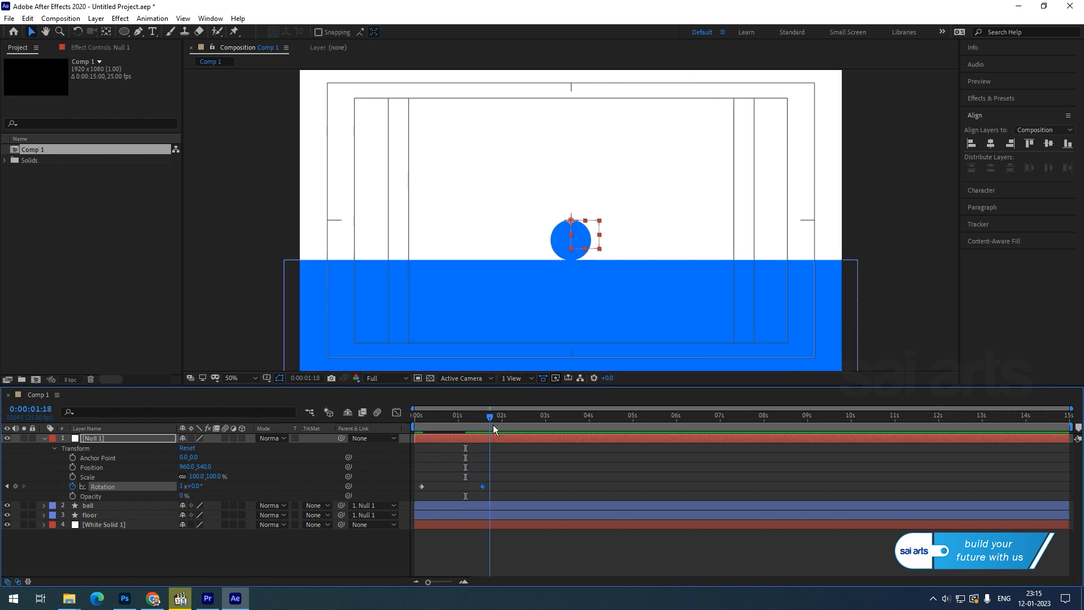
pyautogui.moveTo(482, 488); pyautogui.dragTo(490, 492)
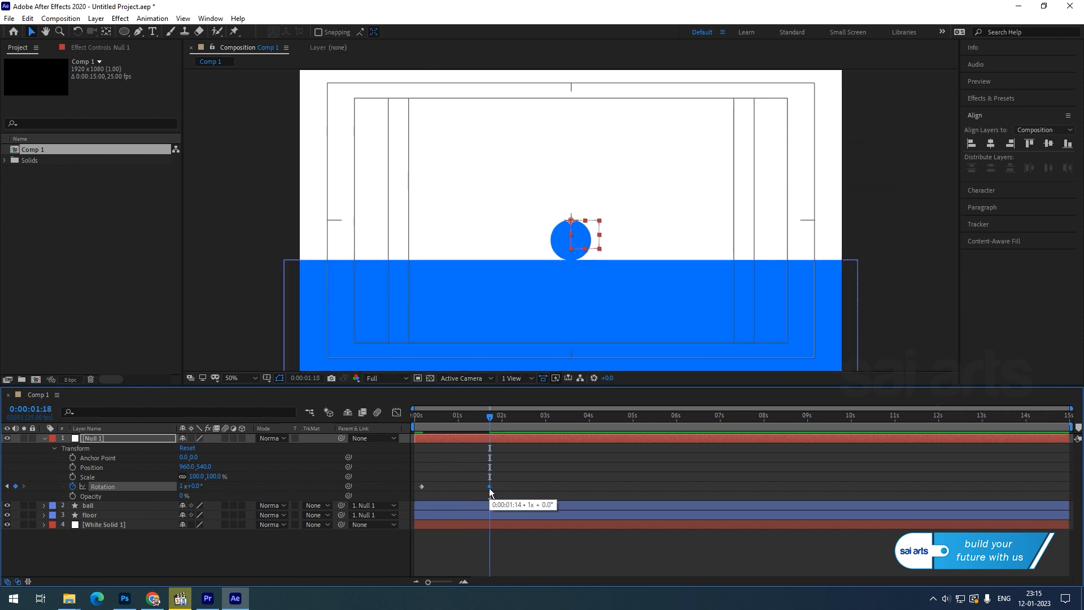
pyautogui.moveTo(494, 421); pyautogui.dragTo(384, 443)
pyautogui.press('space')
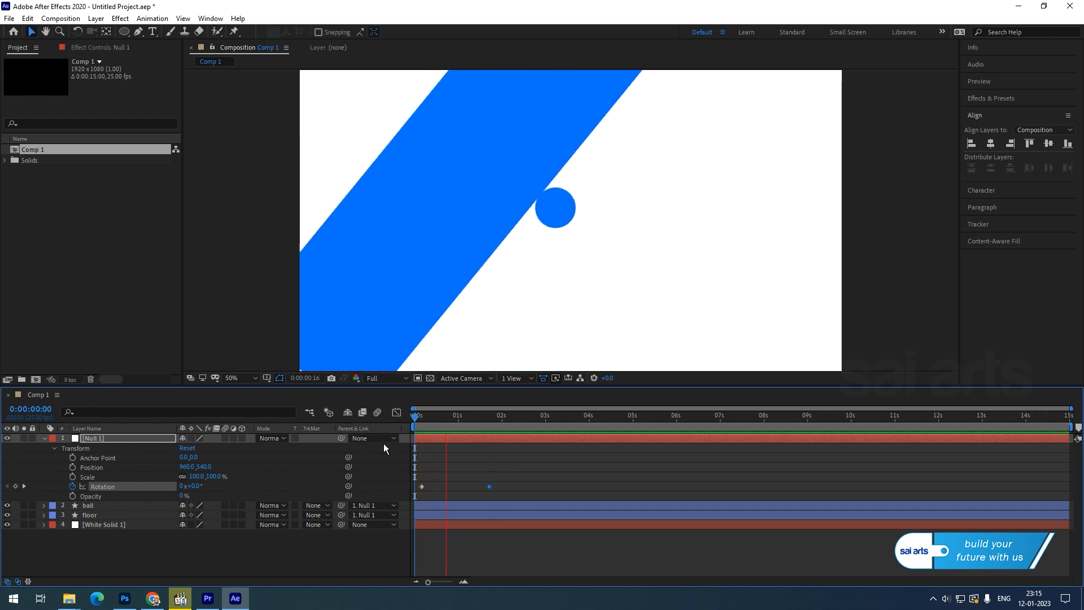
pyautogui.press('space')
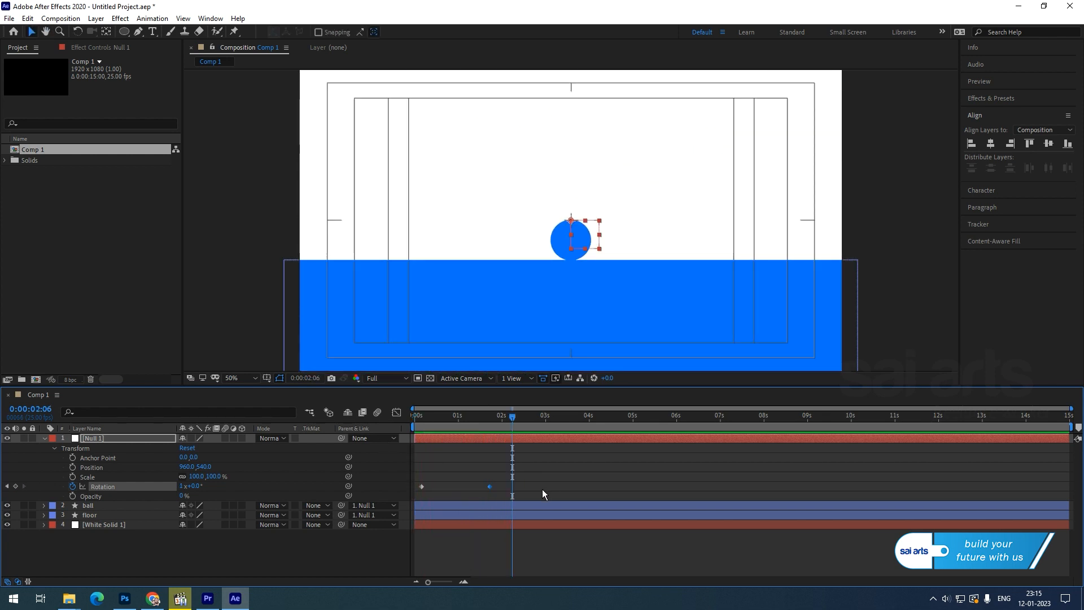
pyautogui.moveTo(537, 477); pyautogui.dragTo(405, 492)
# Apply Easy Ease to both rotation keyframes and inspect them in the speed graph.
pyautogui.rightClick(422, 488)
pyautogui.moveTo(455, 481)
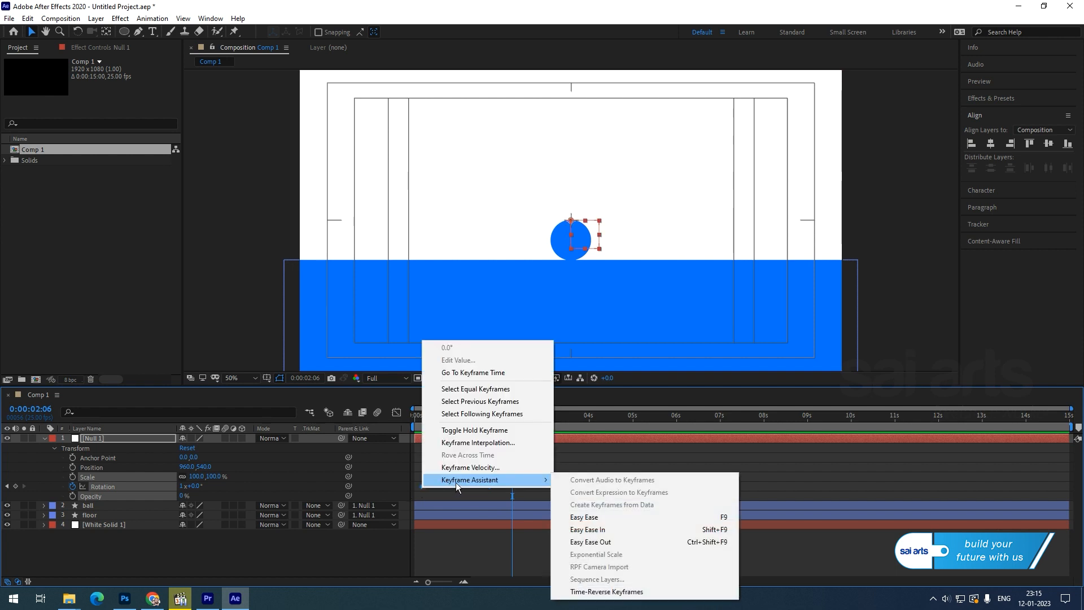
pyautogui.click(605, 517)
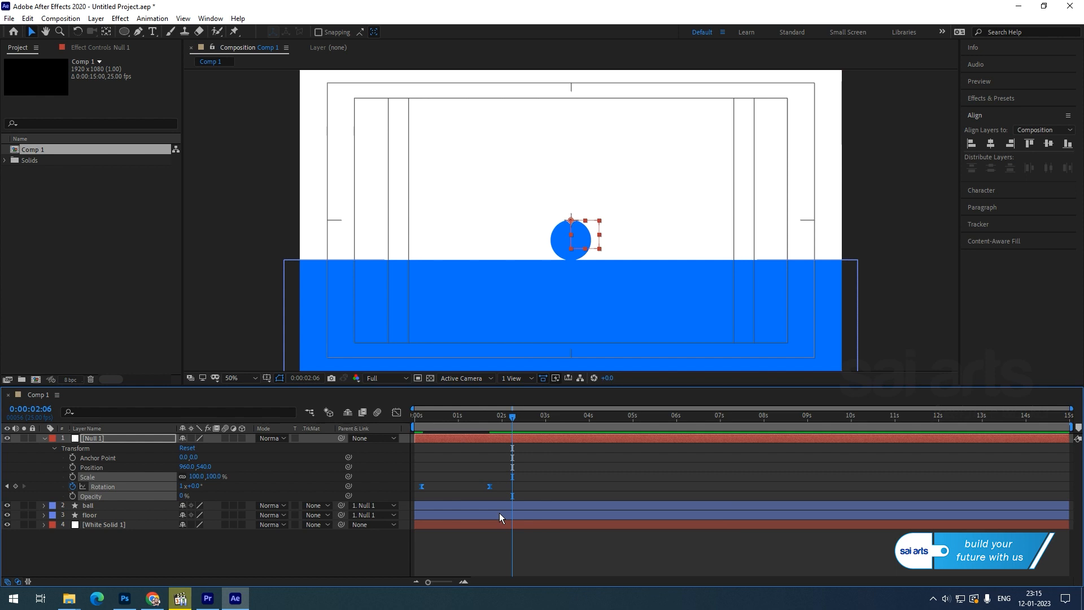
pyautogui.click(396, 412)
pyautogui.moveTo(469, 554)
pyautogui.mouseDown()
pyautogui.moveTo(405, 556)
pyautogui.moveTo(467, 553)
pyautogui.mouseUp()
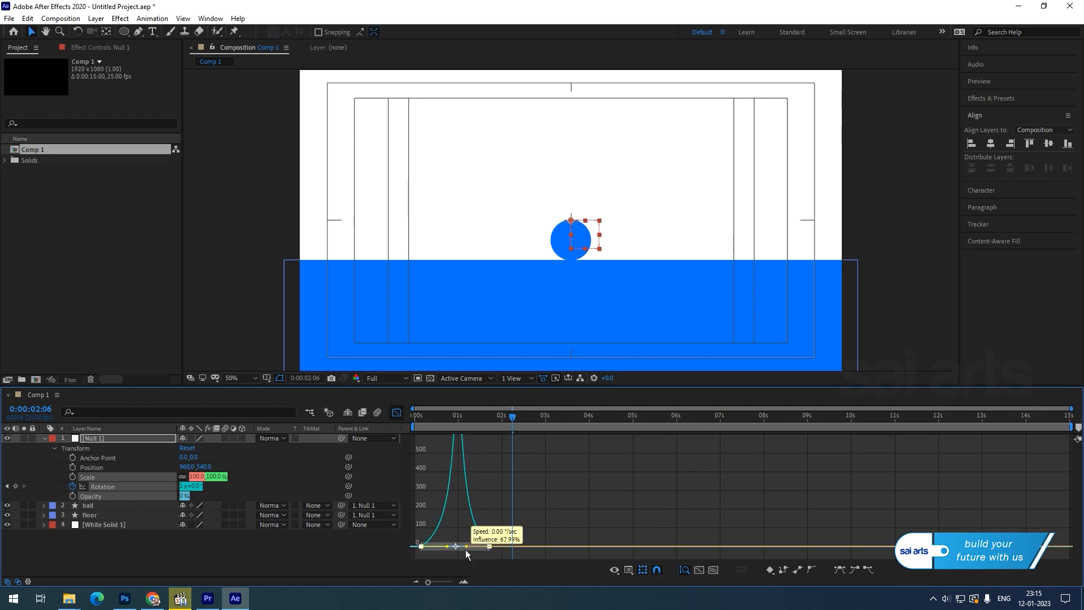
# Return to the layer bar view and preview the eased spin from the first frame.
pyautogui.hotkey('shift', 'F3')
pyautogui.press('Home')
pyautogui.press('space')
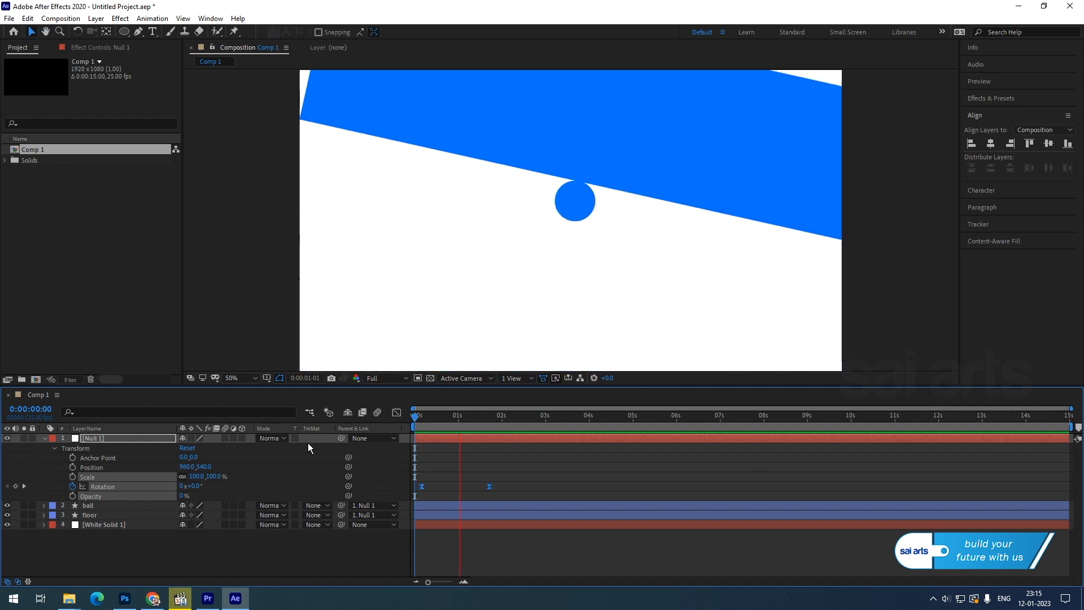
pyautogui.press('space')
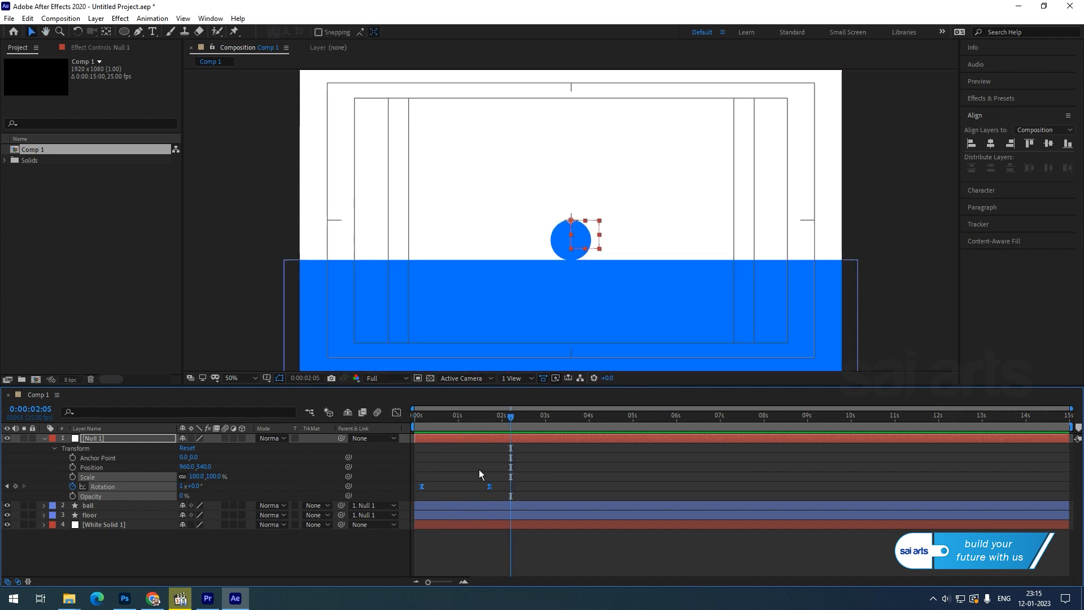
pyautogui.click(554, 462)
pyautogui.moveTo(511, 417); pyautogui.dragTo(422, 426)
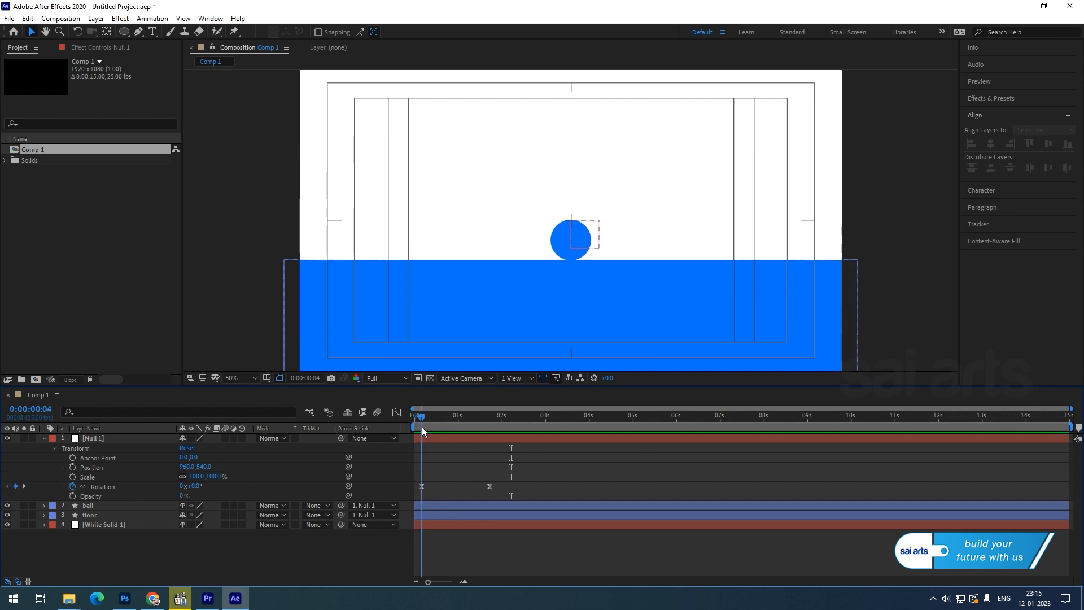
# Keyframe Null 1's Position at 0 s, then raise it to 960,412 at the 1-second mark.
pyautogui.click(72, 467)
pyautogui.click(485, 421)
pyautogui.moveTo(486, 421); pyautogui.dragTo(458, 418)
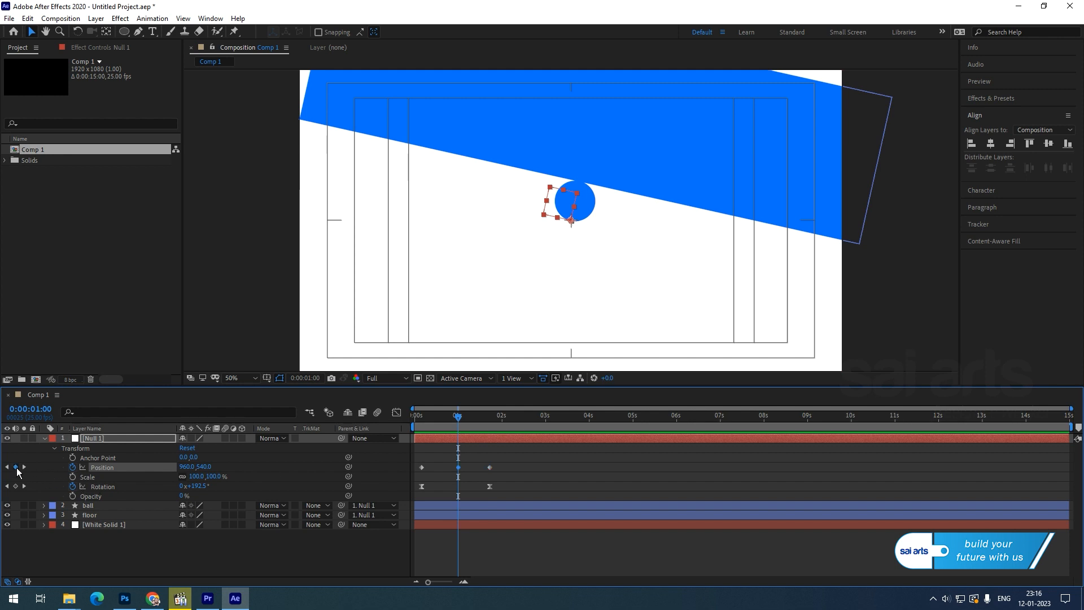
pyautogui.moveTo(210, 466); pyautogui.dragTo(116, 489)
pyautogui.moveTo(464, 424); pyautogui.dragTo(418, 439)
# Duplicate the ball layer and split it at 1 second, so ball 2 starts there and the original ends there.
pyautogui.press('u')
pyautogui.press('k')
pyautogui.click(89, 469)
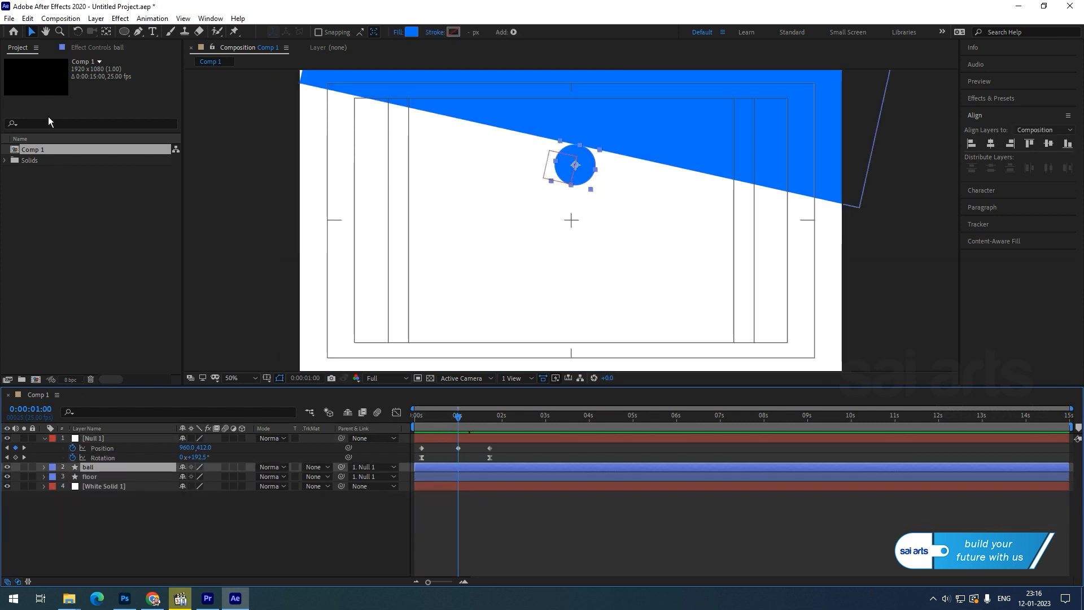
pyautogui.click(27, 18)
pyautogui.click(48, 169)
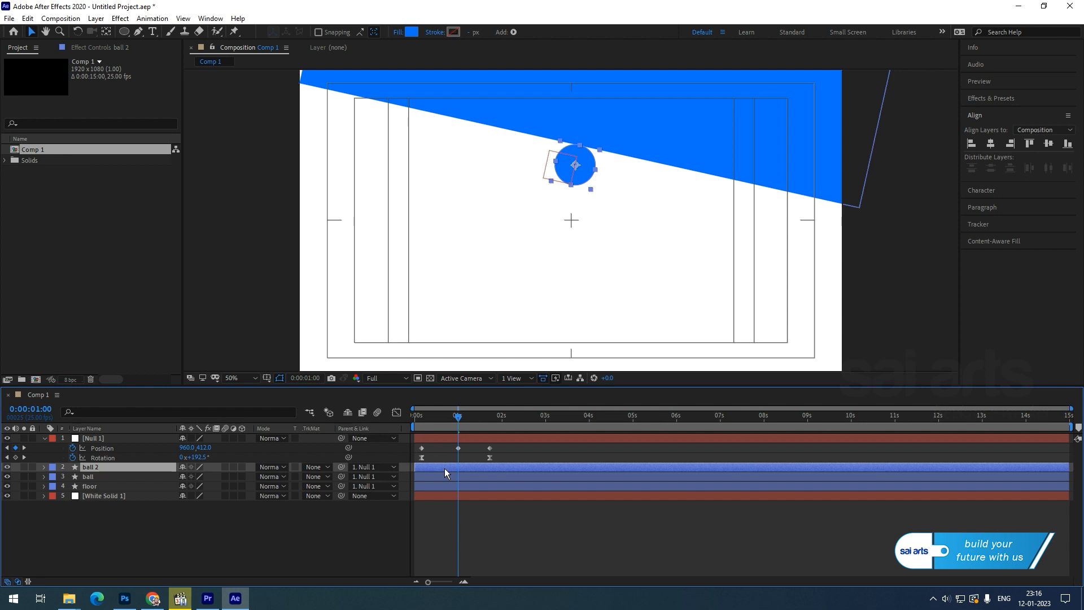
pyautogui.hotkey('alt', '[')
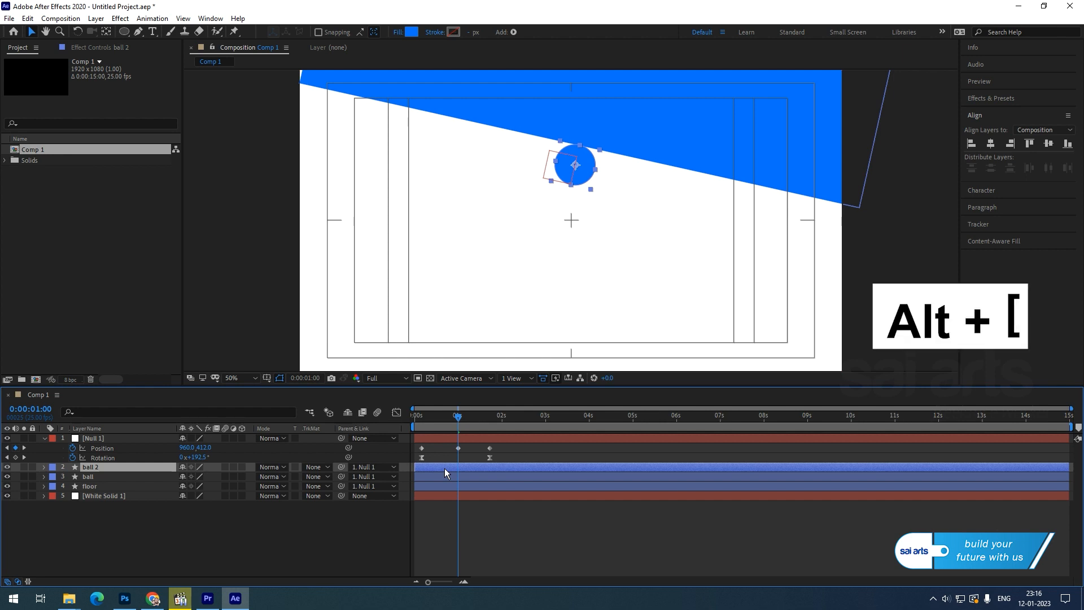
pyautogui.hotkey('alt', '[')
pyautogui.click(452, 478)
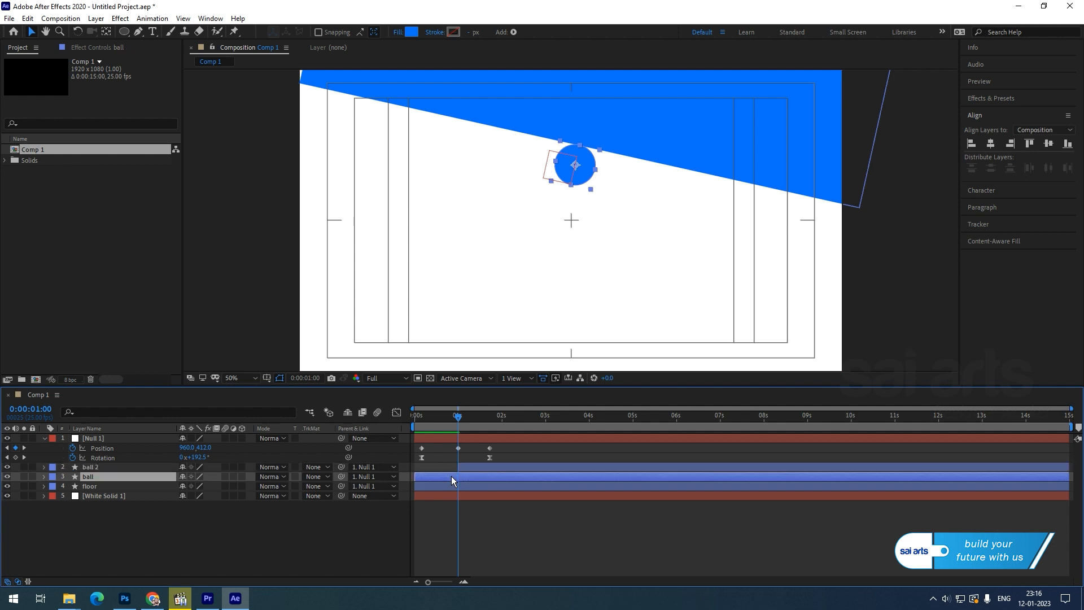
pyautogui.hotkey('alt', ']')
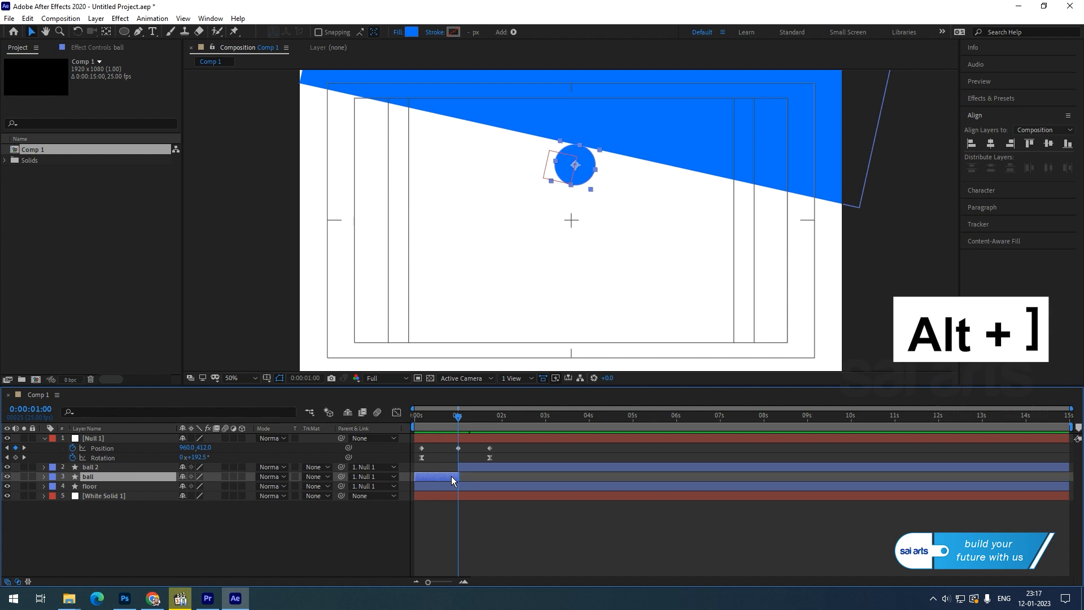
# Detach ball 2 from Null 1 by setting its parent to None.
pyautogui.click(89, 467)
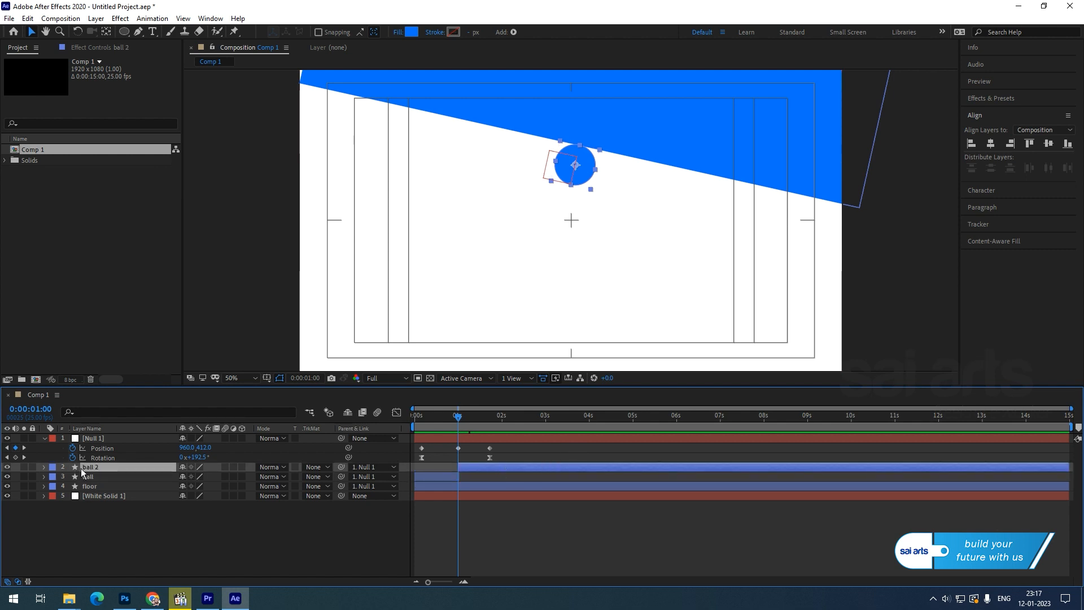
pyautogui.press('p')
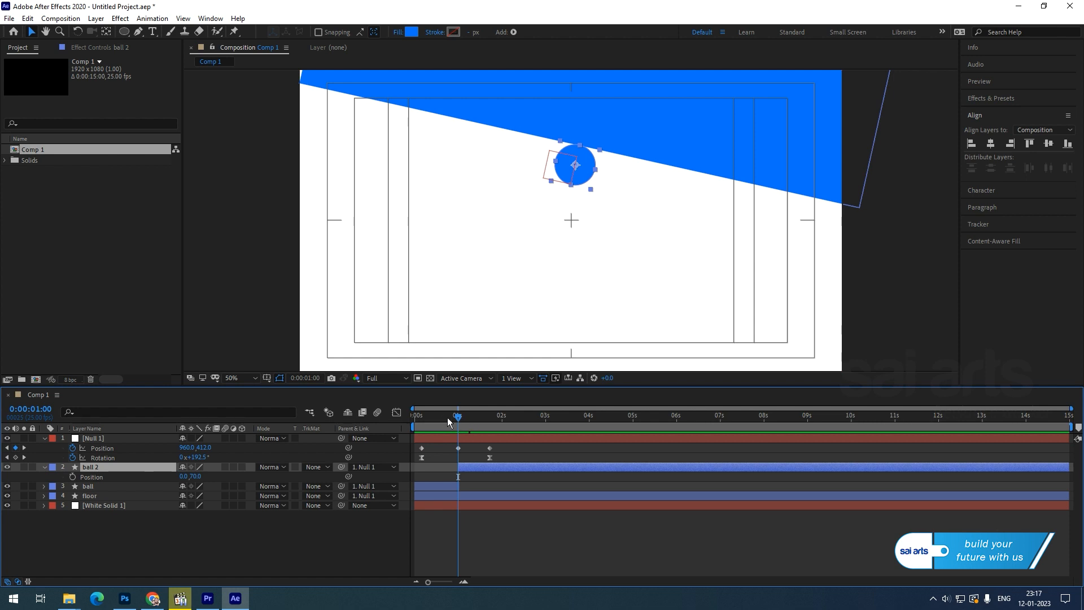
pyautogui.moveTo(464, 421); pyautogui.dragTo(489, 421)
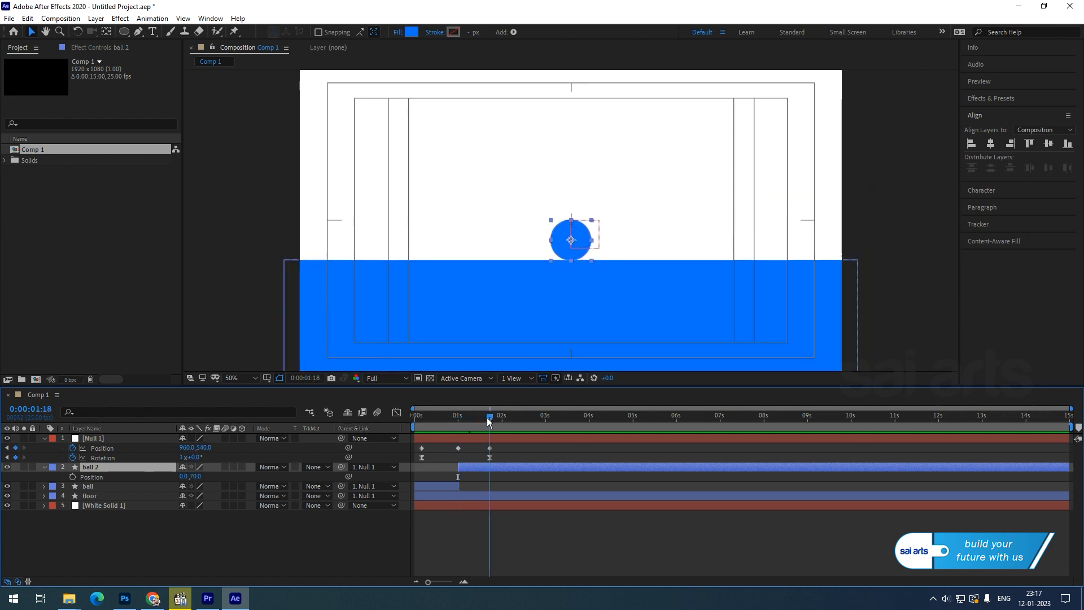
pyautogui.hotkey('ctrl', 'z')
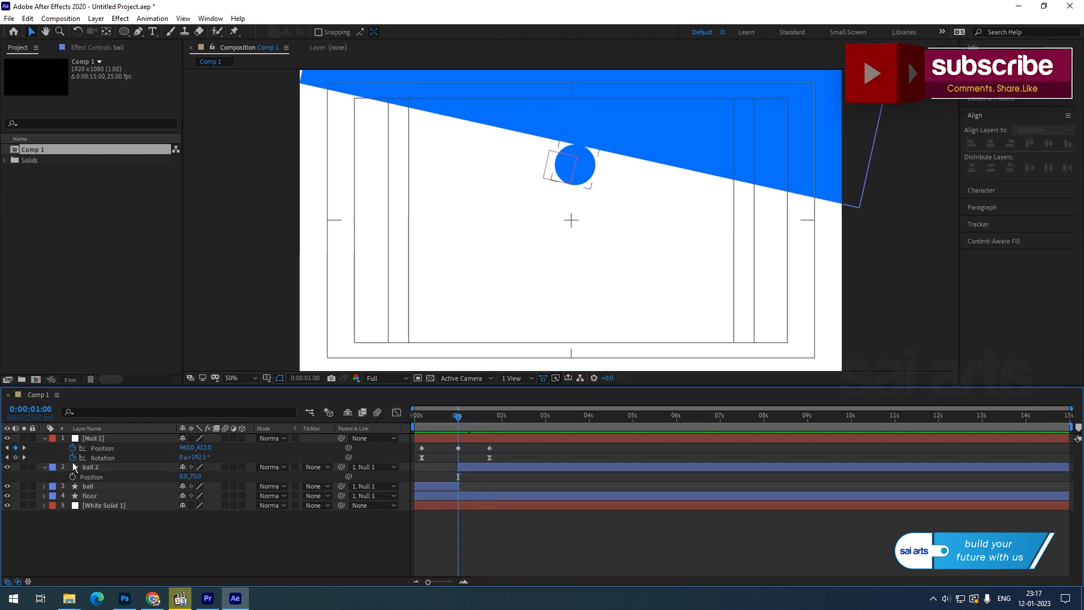
pyautogui.click(89, 469)
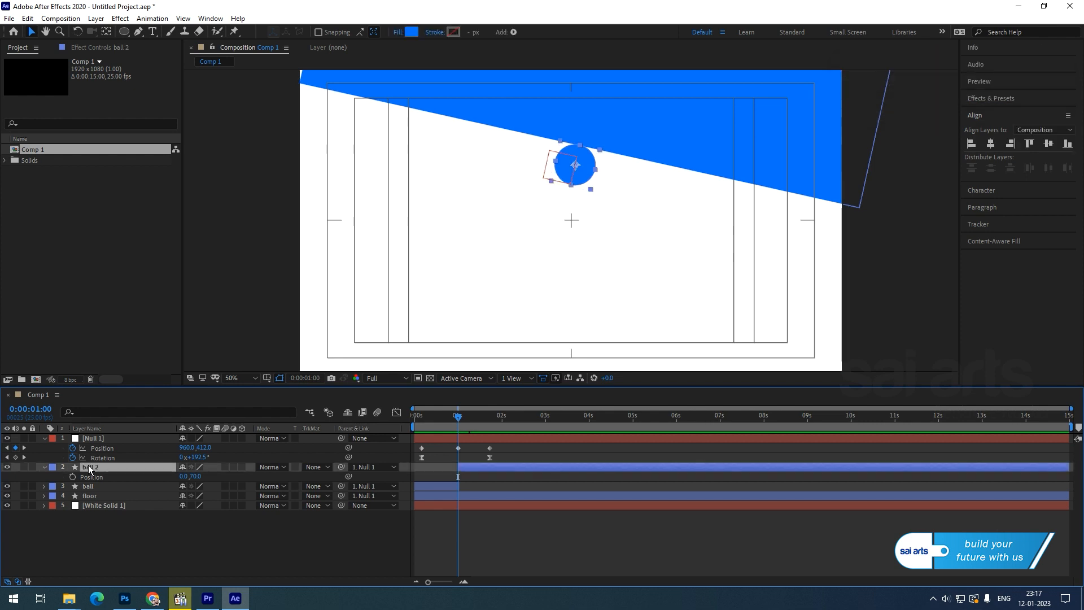
pyautogui.click(374, 465)
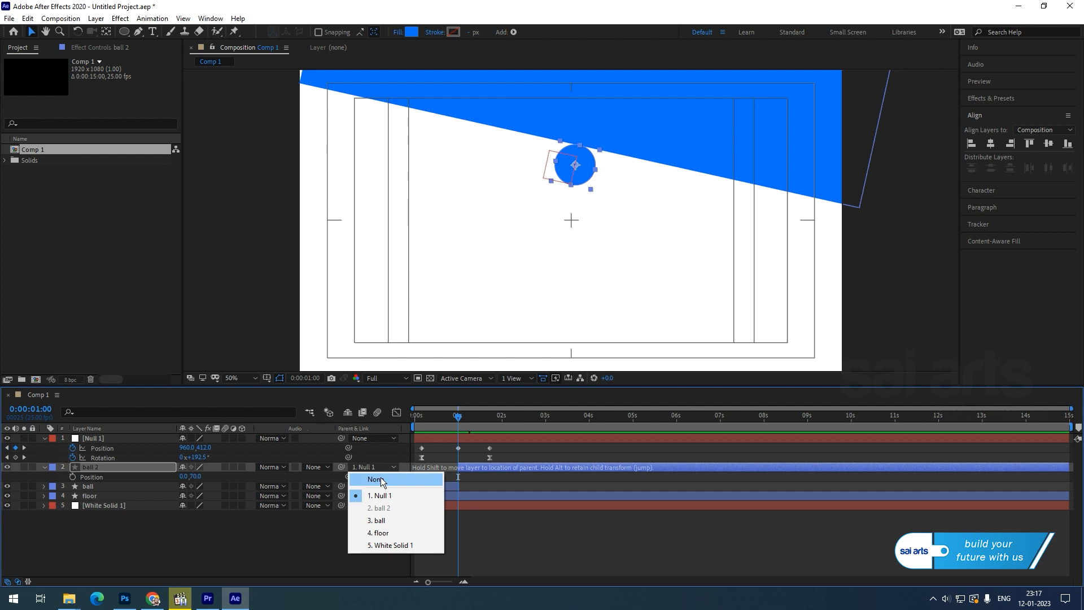
pyautogui.click(375, 479)
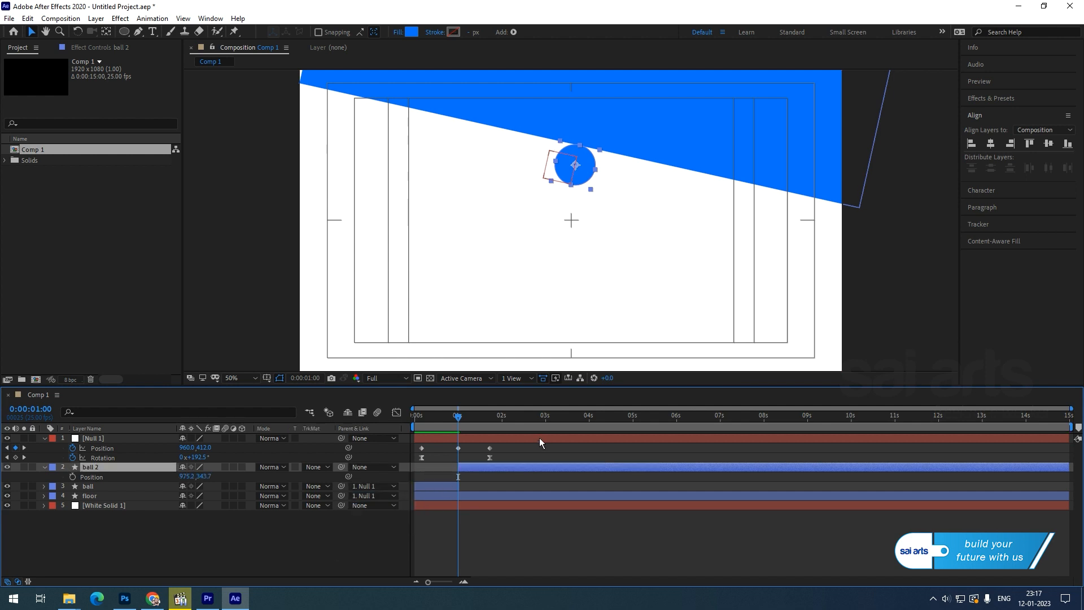
# Key ball 2's Position at 1:18, drop it onto the liquid, and raise it for the first rebound.
pyautogui.moveTo(460, 420); pyautogui.dragTo(520, 424)
pyautogui.click(72, 477)
pyautogui.moveTo(201, 476); pyautogui.dragTo(384, 444)
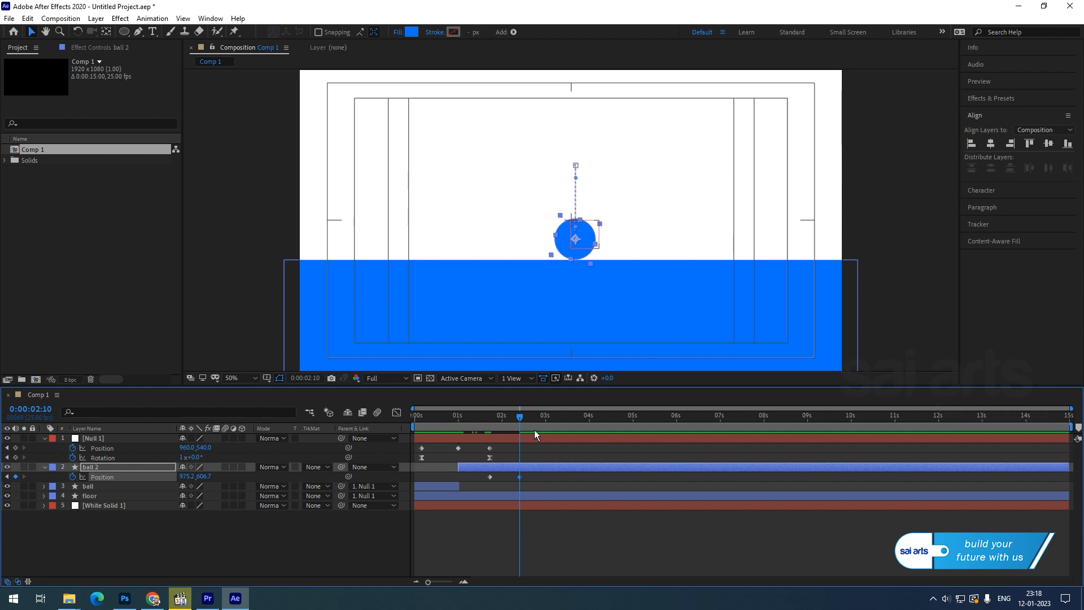
pyautogui.moveTo(525, 418); pyautogui.dragTo(546, 419)
pyautogui.moveTo(546, 418); pyautogui.dragTo(532, 428)
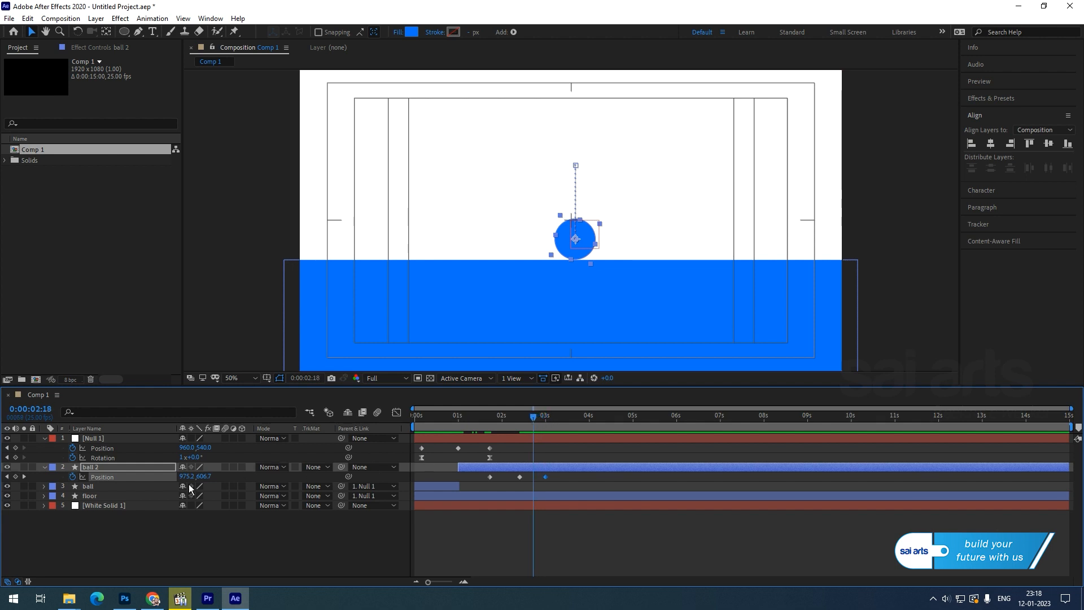
pyautogui.moveTo(204, 477); pyautogui.dragTo(128, 479)
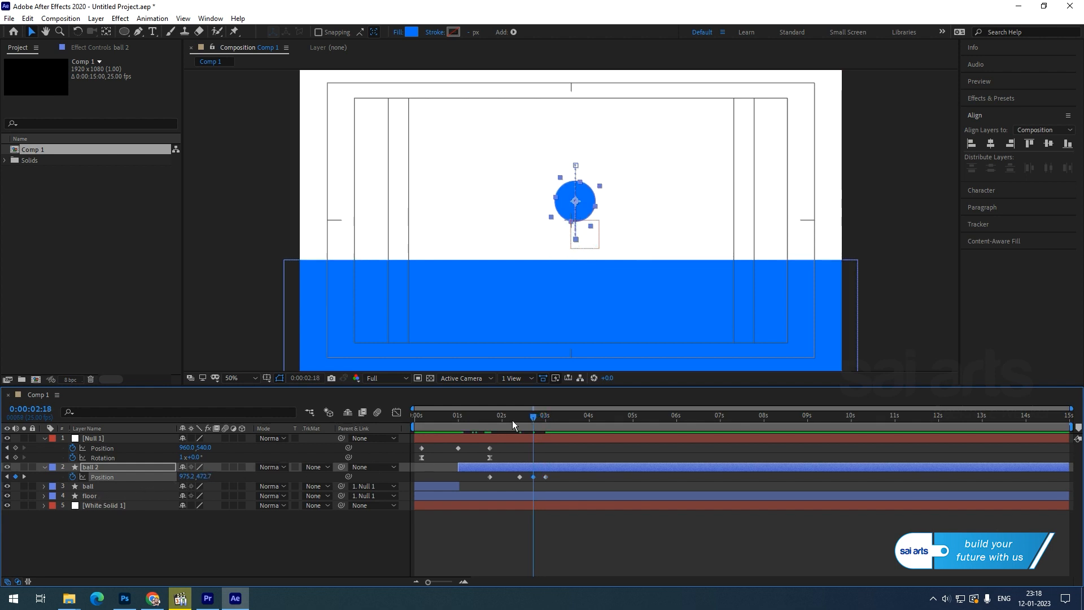
# Key ball 2's landings and successively lower bounces until it settles around 4.5 seconds.
pyautogui.moveTo(530, 425); pyautogui.dragTo(570, 418)
pyautogui.click(12, 478)
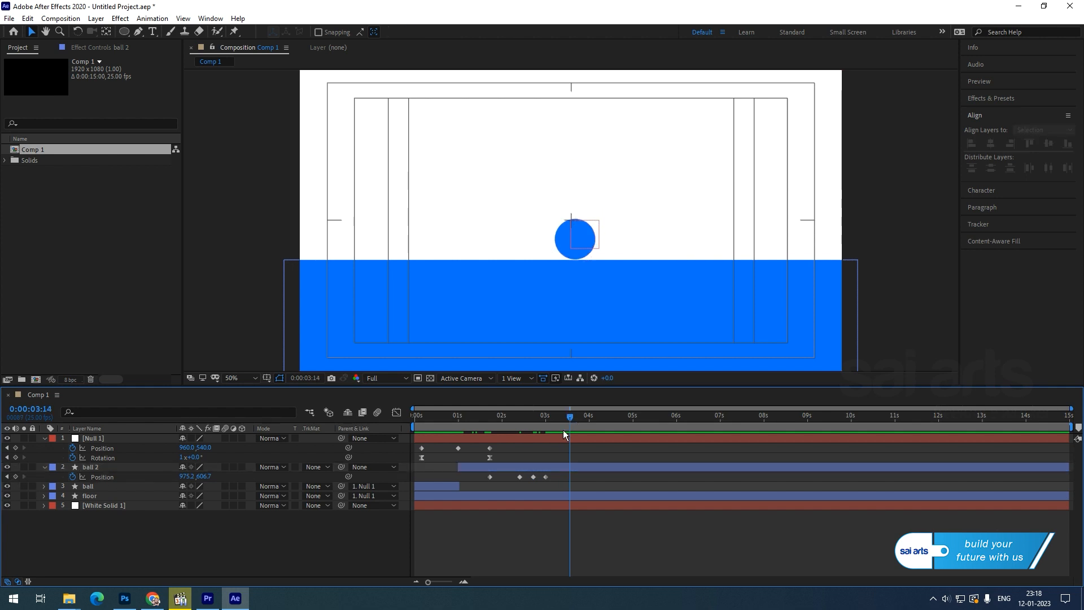
pyautogui.click(15, 478)
pyautogui.click(556, 418)
pyautogui.moveTo(556, 419); pyautogui.dragTo(559, 418)
pyautogui.moveTo(202, 477); pyautogui.dragTo(139, 491)
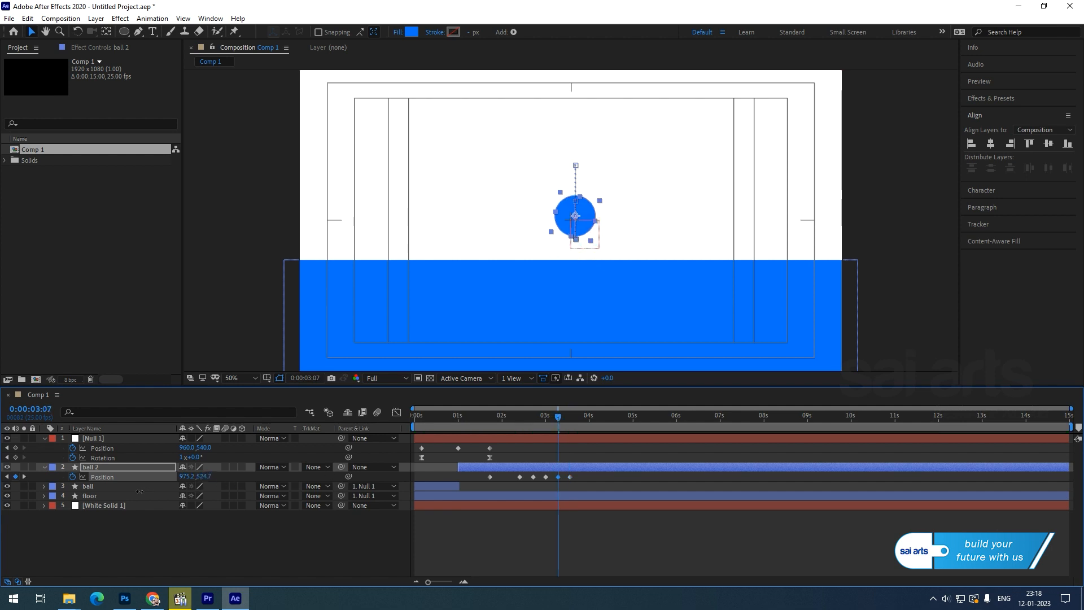
pyautogui.moveTo(558, 420); pyautogui.dragTo(582, 418)
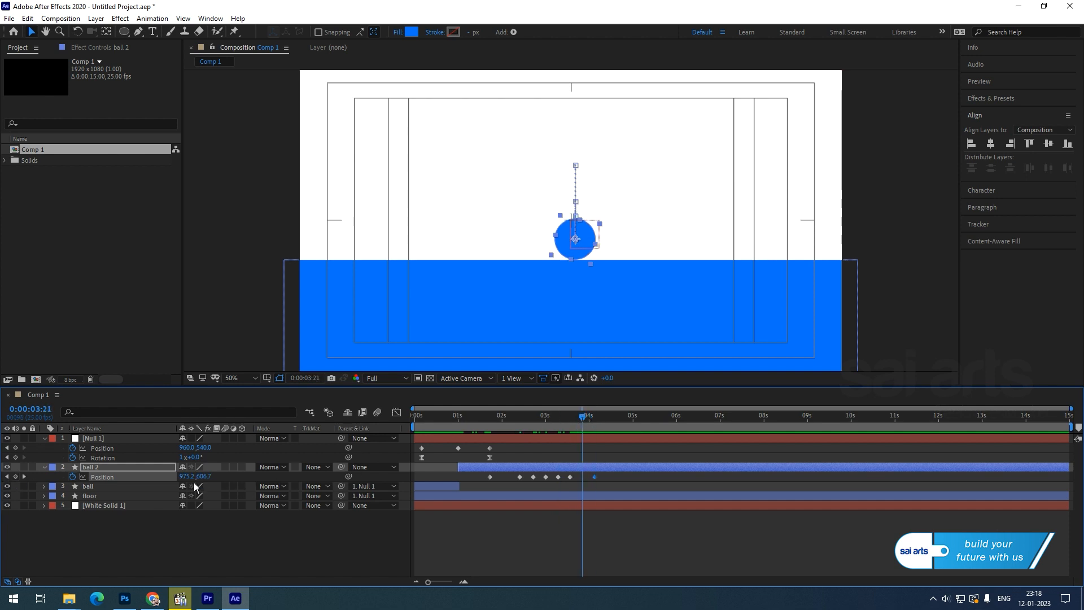
pyautogui.moveTo(203, 476); pyautogui.dragTo(165, 490)
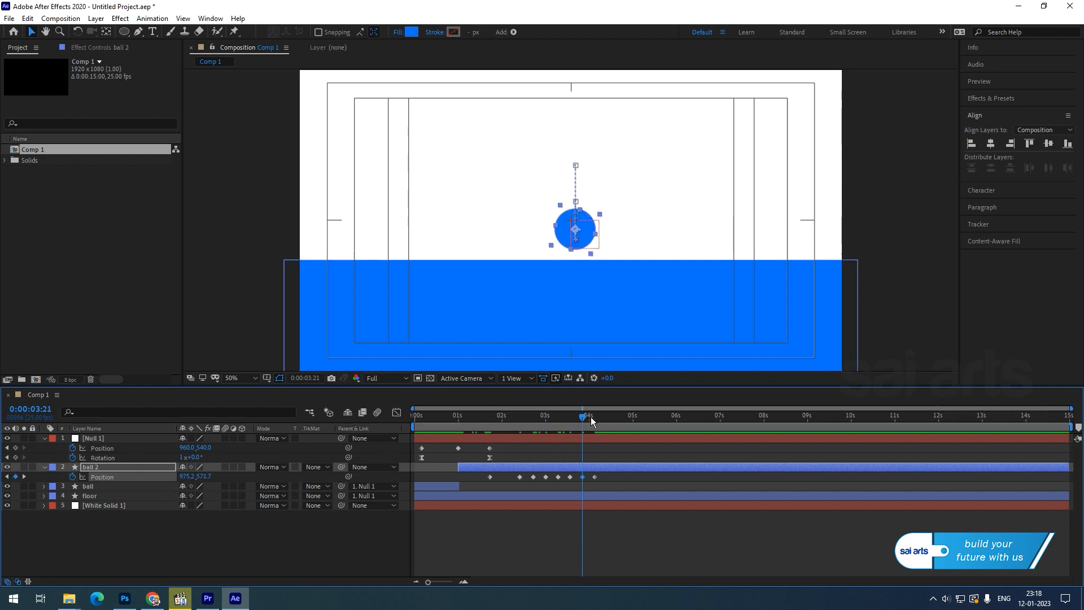
pyautogui.moveTo(592, 421); pyautogui.dragTo(617, 419)
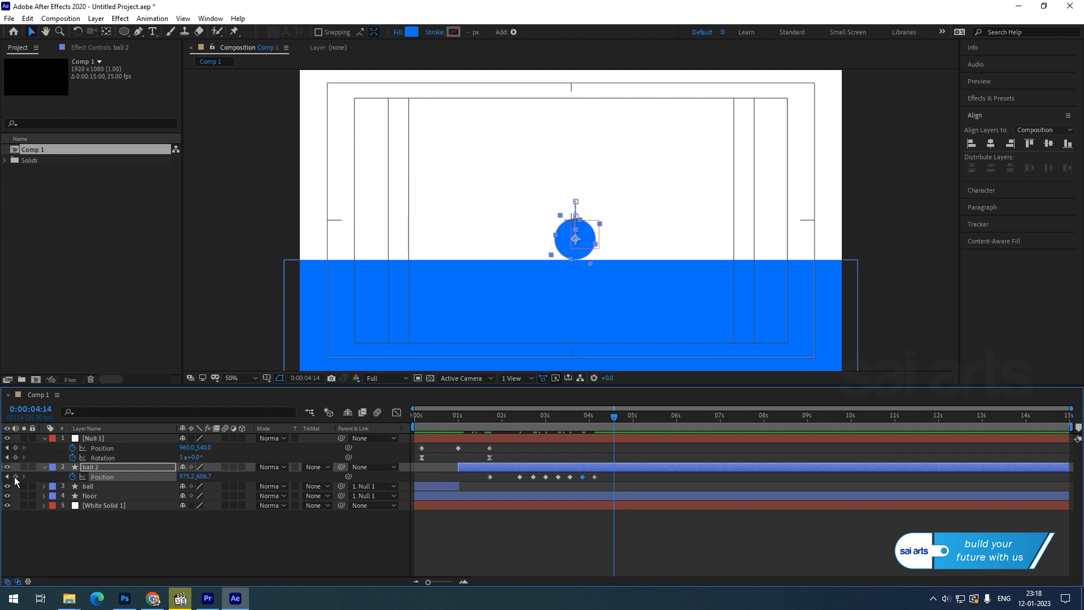
pyautogui.click(603, 420)
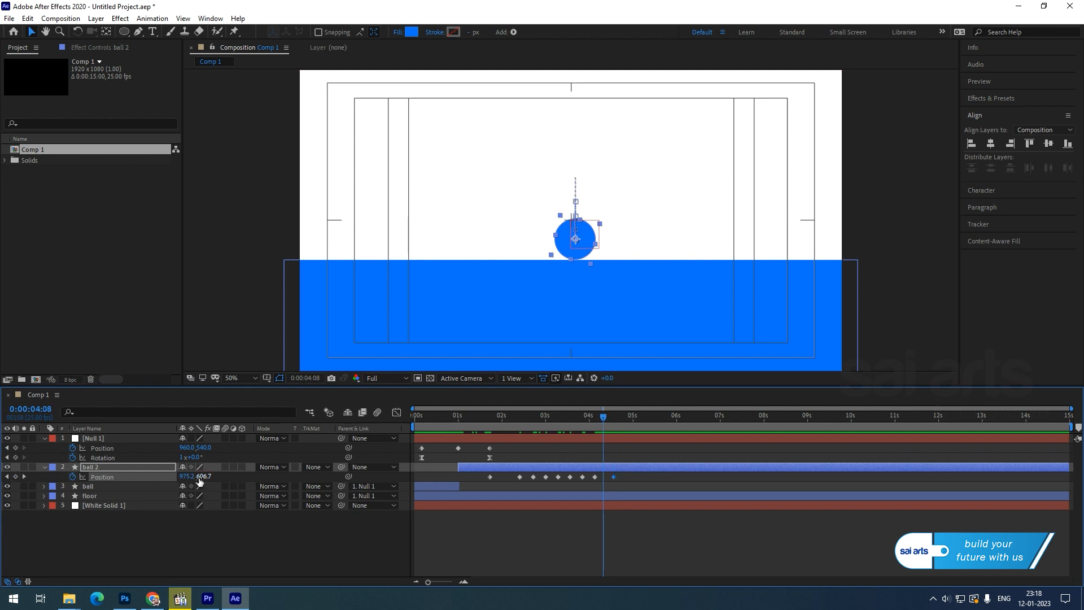
pyautogui.moveTo(205, 477); pyautogui.dragTo(197, 478)
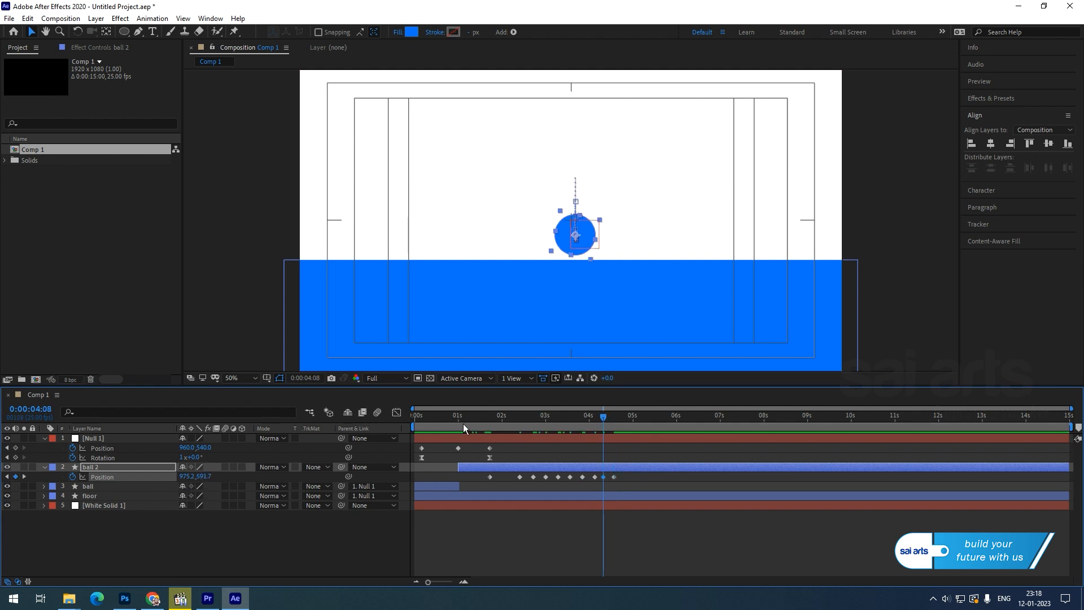
# Review the bounce, fine-tune the first rebound height to 479.7, and select all Position keyframes.
pyautogui.click(469, 423)
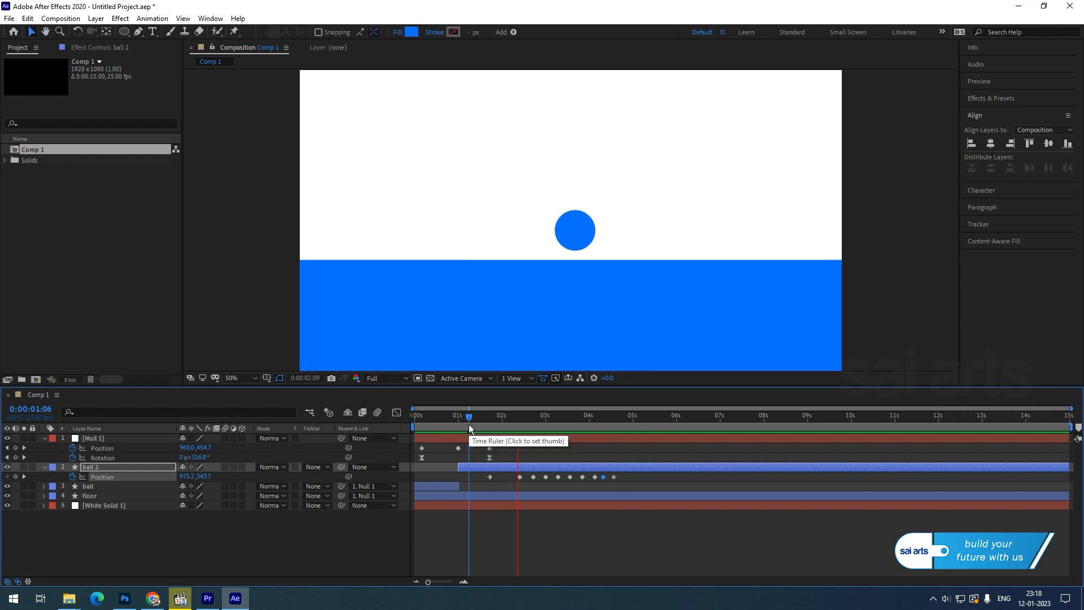
pyautogui.moveTo(468, 425); pyautogui.dragTo(534, 445)
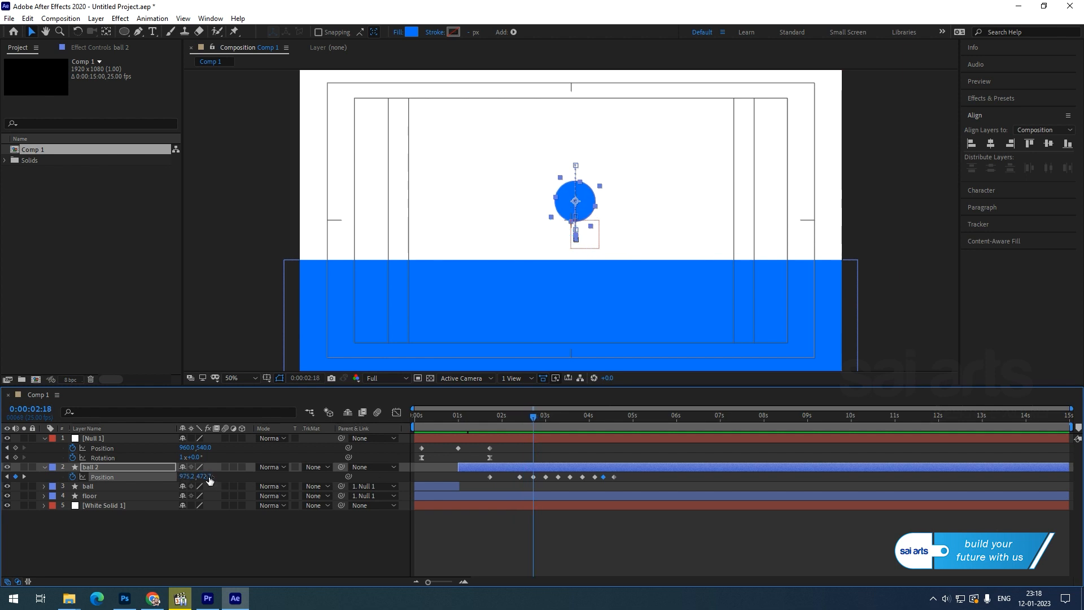
pyautogui.moveTo(209, 480); pyautogui.dragTo(217, 472)
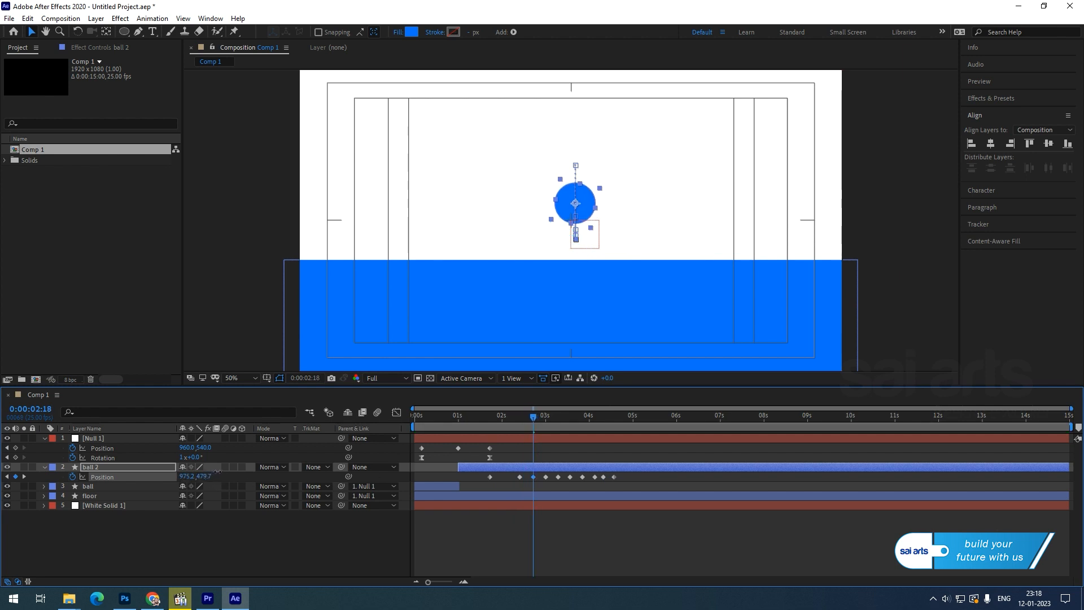
pyautogui.moveTo(623, 477); pyautogui.dragTo(467, 476)
# Apply Easy Ease to ball 2's bounce keyframes and show them in the speed graph.
pyautogui.rightClick(489, 478)
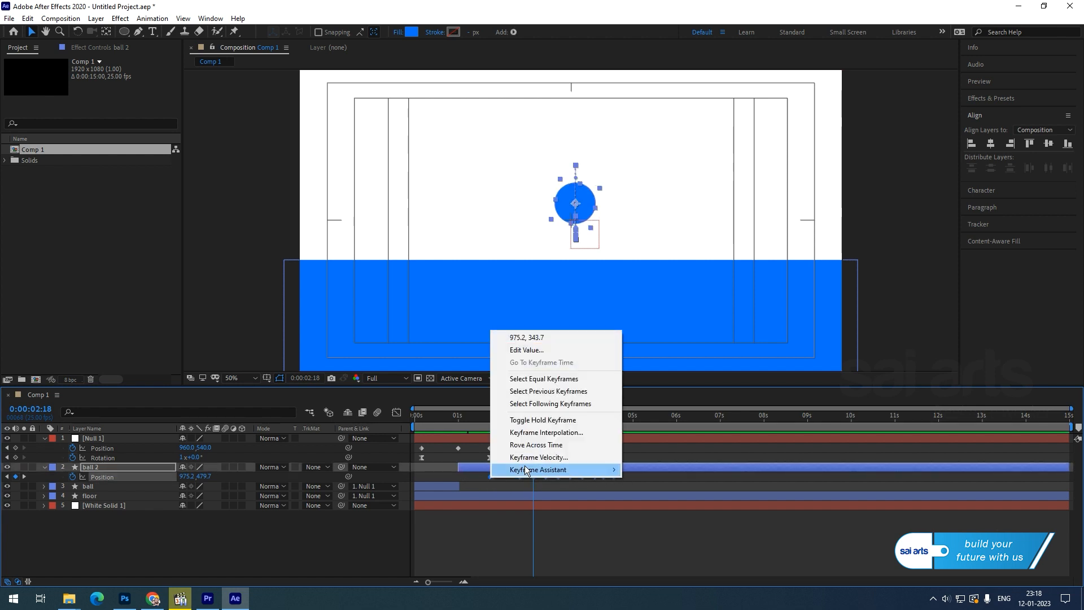
pyautogui.moveTo(527, 468)
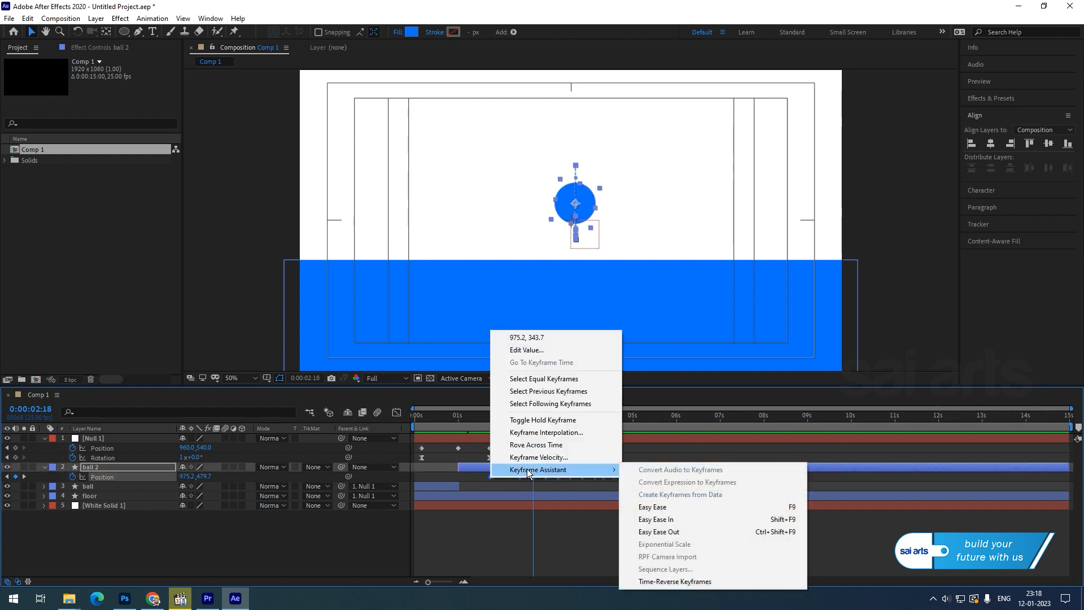
pyautogui.click(658, 509)
pyautogui.click(397, 413)
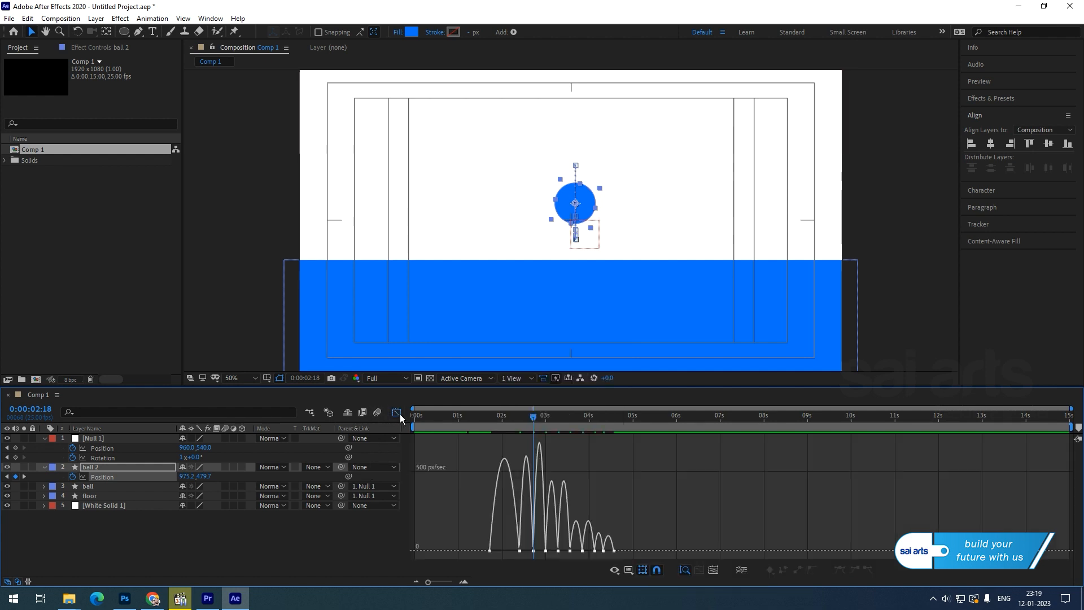
pyautogui.moveTo(627, 543); pyautogui.dragTo(462, 558)
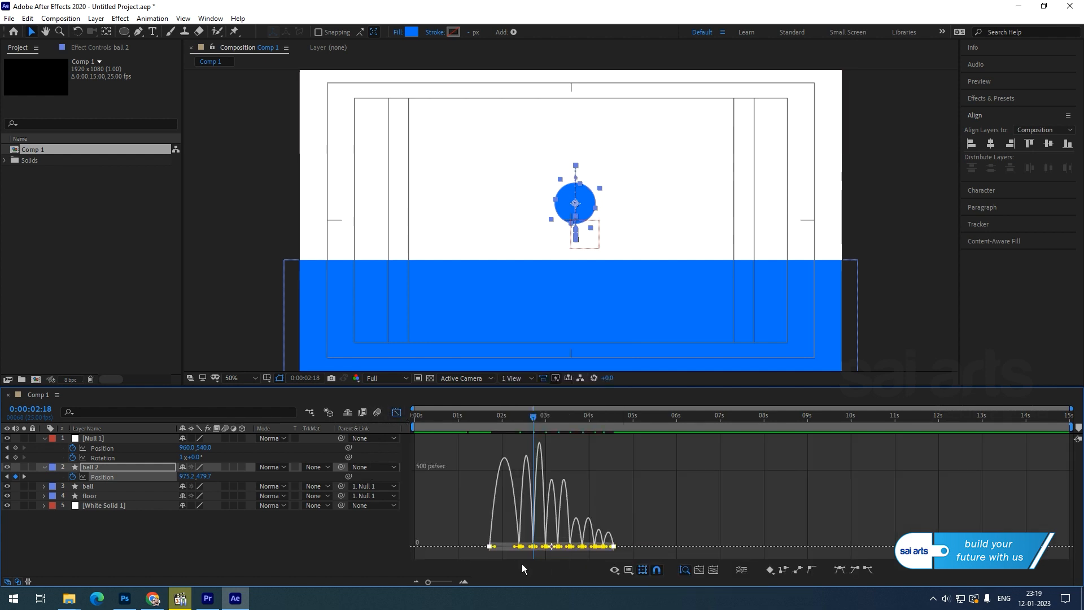
pyautogui.scroll(2, 519, 561)
pyautogui.scroll(2, 520, 560)
pyautogui.scroll(2, 612, 587)
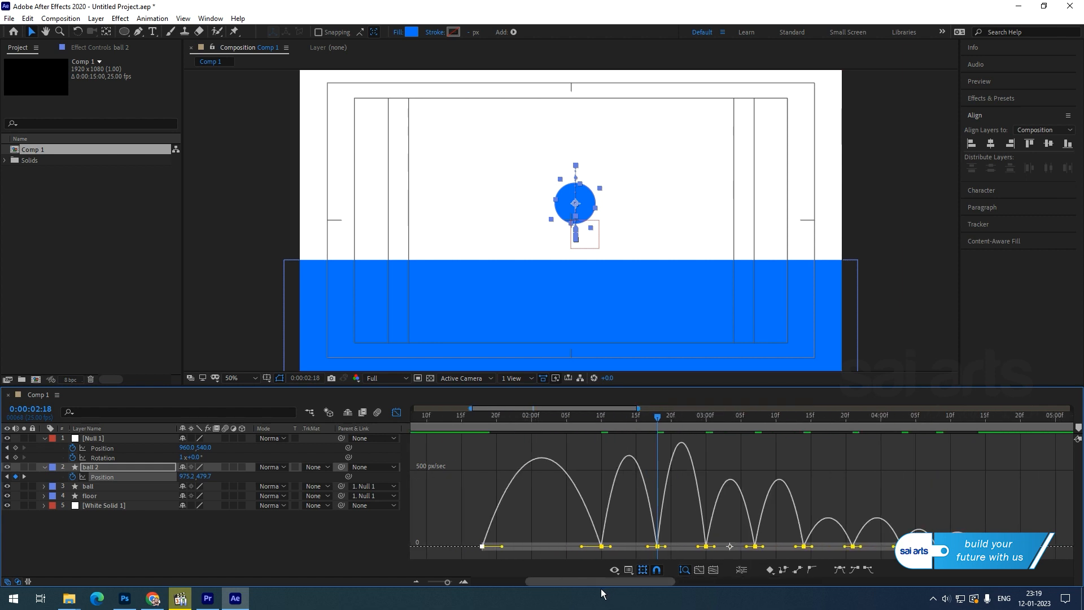
# Drag the influence handles to reshape the speed curve into sharp peaks around each bounce.
pyautogui.moveTo(458, 529); pyautogui.dragTo(606, 551)
pyautogui.moveTo(672, 551)
pyautogui.mouseDown()
pyautogui.moveTo(703, 552)
pyautogui.moveTo(676, 551)
pyautogui.mouseUp()
pyautogui.click(755, 551)
pyautogui.moveTo(746, 553); pyautogui.dragTo(880, 559)
pyautogui.click(767, 551)
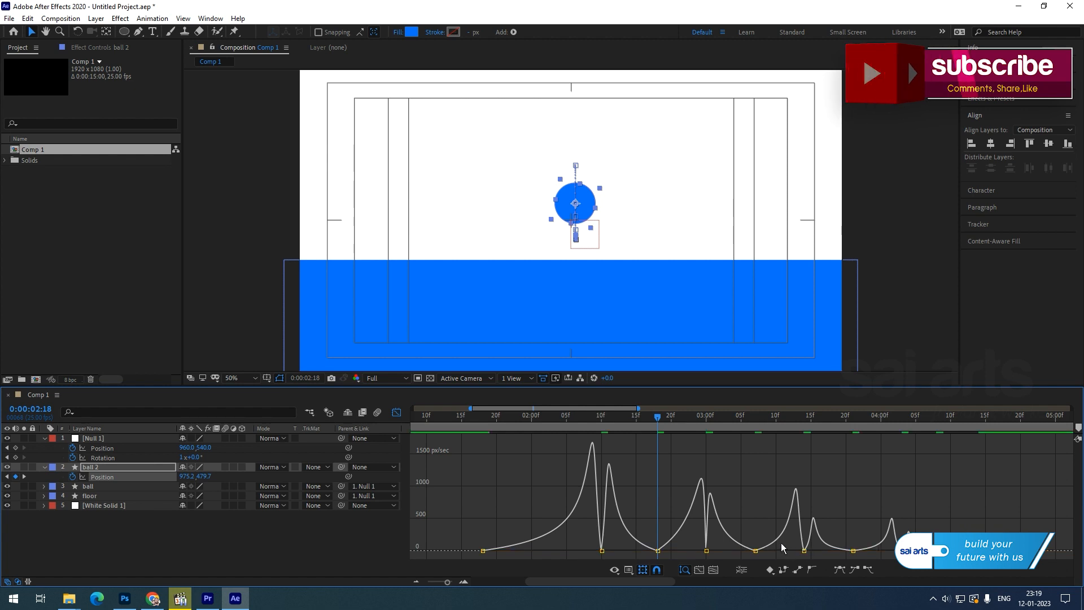
# Return to the layer timeline and preview ball 2's eased bounce from the start.
pyautogui.click(397, 413)
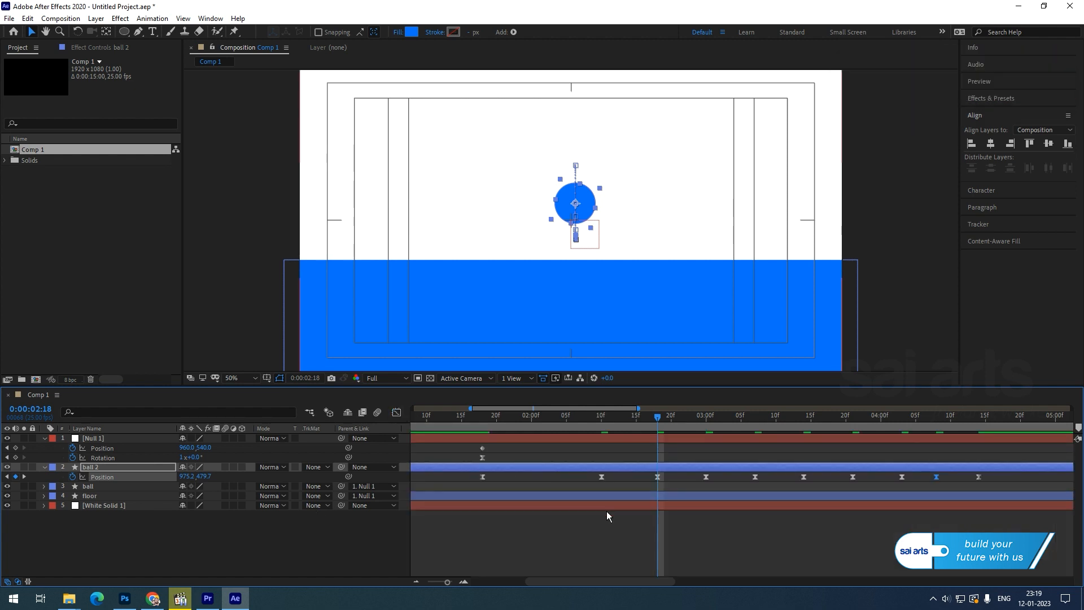
pyautogui.scroll(-2, 605, 515)
pyautogui.moveTo(451, 419); pyautogui.dragTo(272, 436)
pyautogui.press('space')
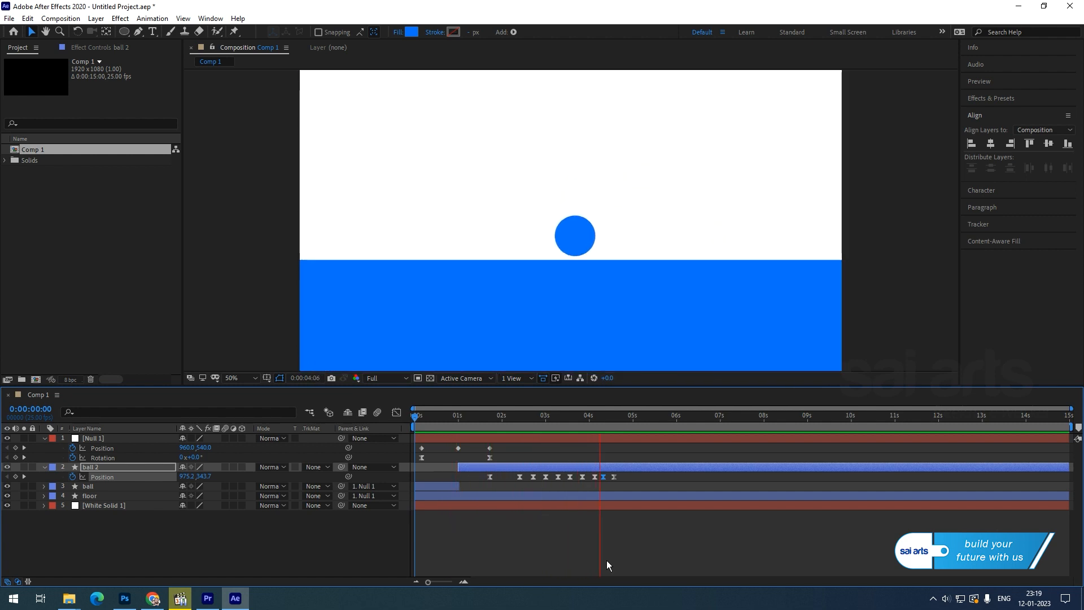
pyautogui.press('space')
# Collapse the property rows of Null 1 and ball 2, then select all five layers.
pyautogui.moveTo(611, 417); pyautogui.dragTo(594, 453)
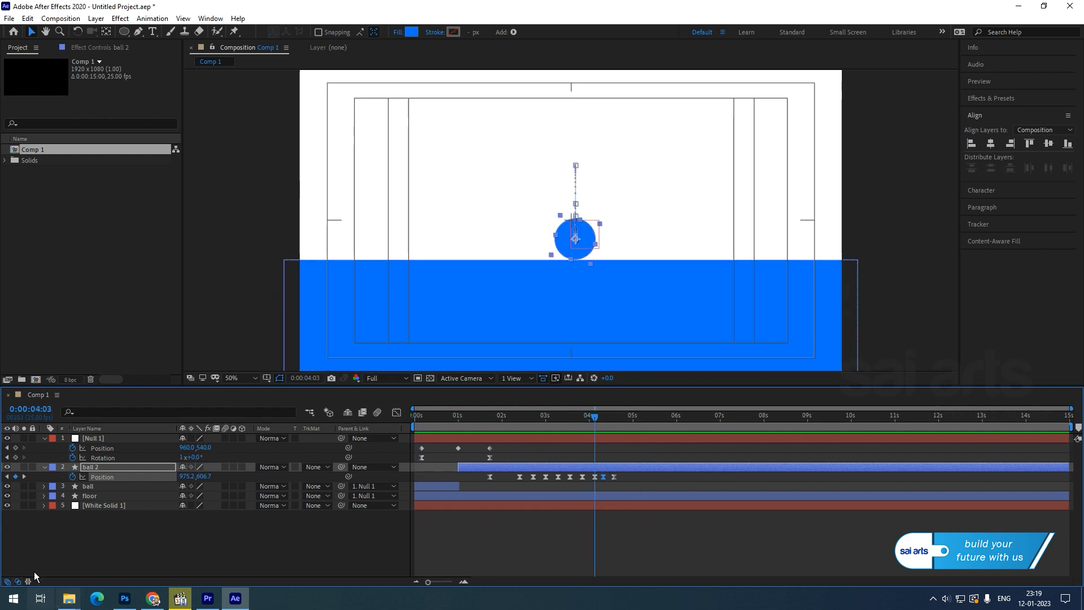
pyautogui.click(44, 438)
pyautogui.click(44, 448)
pyautogui.moveTo(186, 524); pyautogui.dragTo(90, 439)
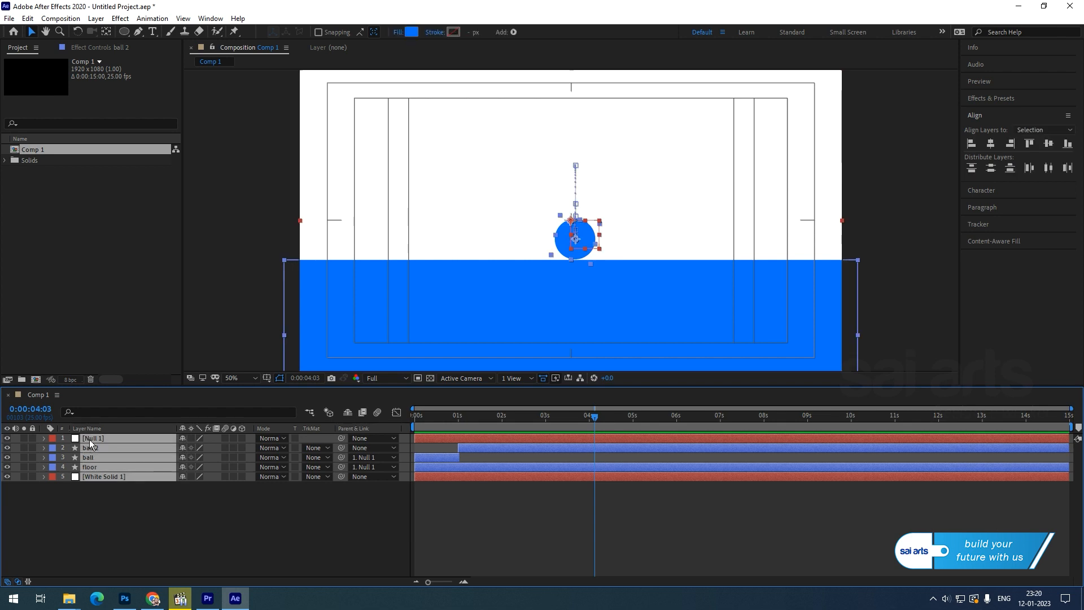
# Pre-compose all five selected layers into a new composition named 'animation'.
pyautogui.rightClick(89, 439)
pyautogui.click(146, 376)
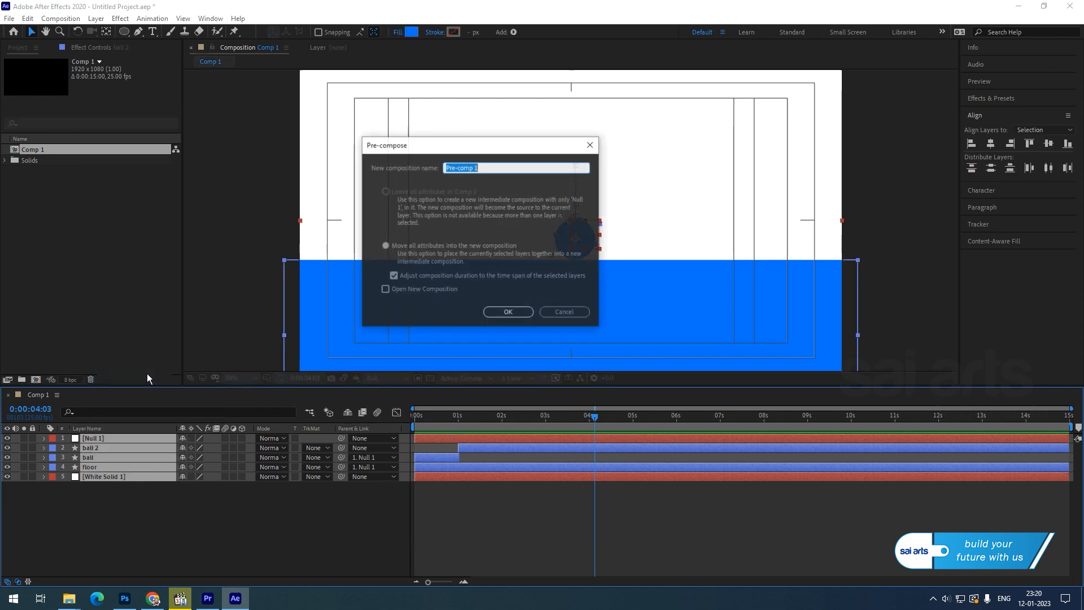
pyautogui.write('animation')
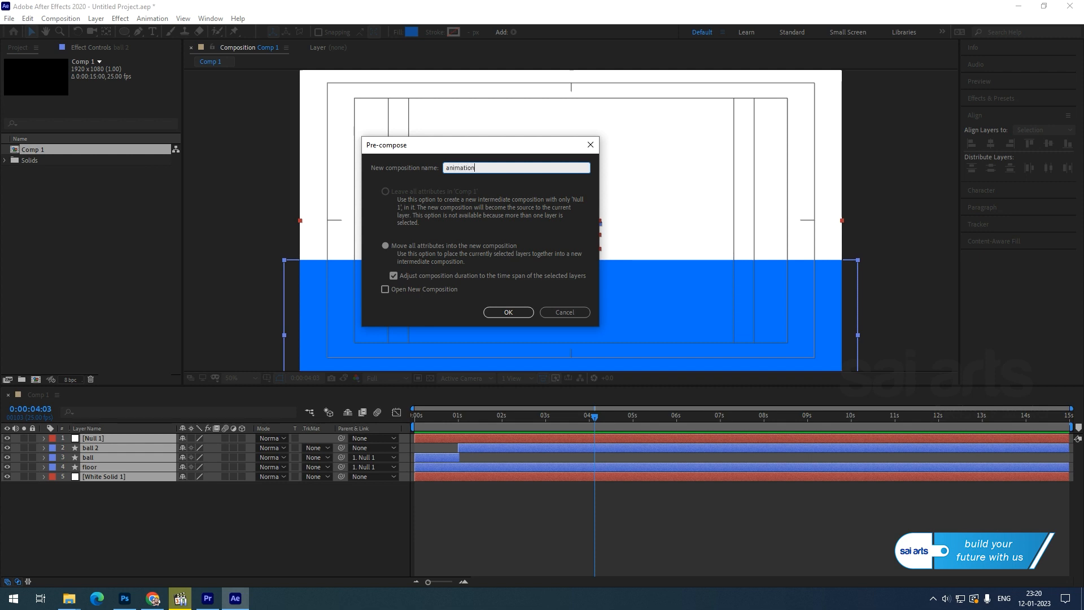
pyautogui.press('Return')
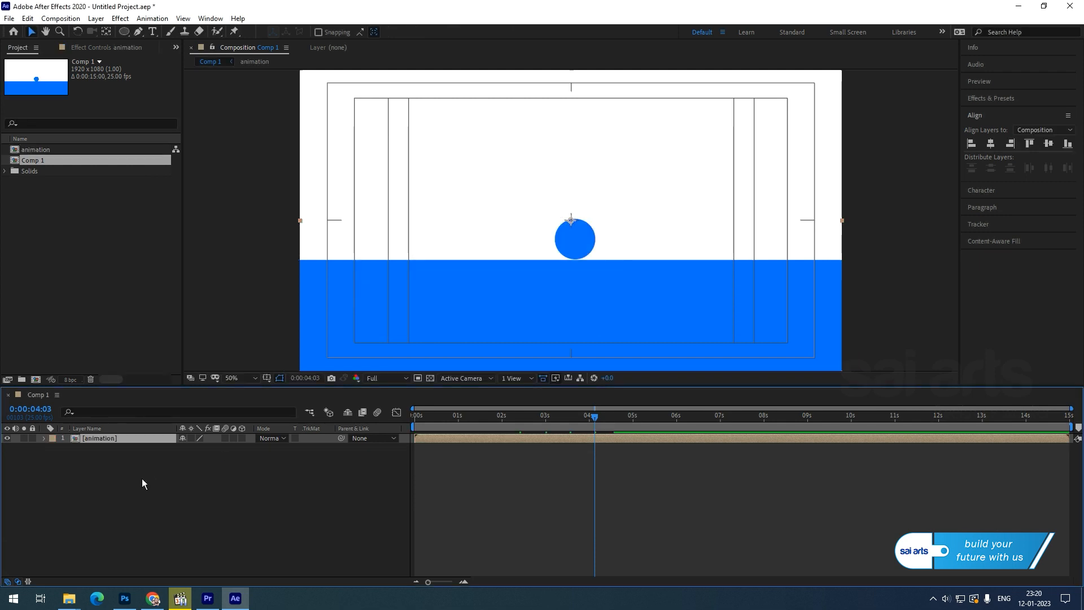
pyautogui.click(141, 478)
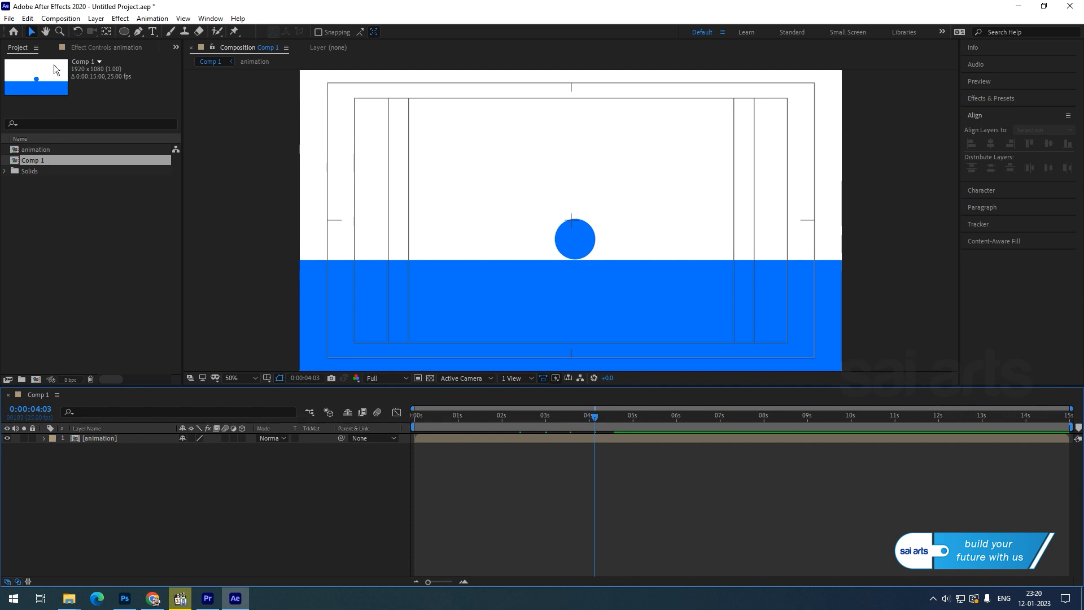
# Draw a large circle shape layer centred on the composition.
pyautogui.click(124, 32)
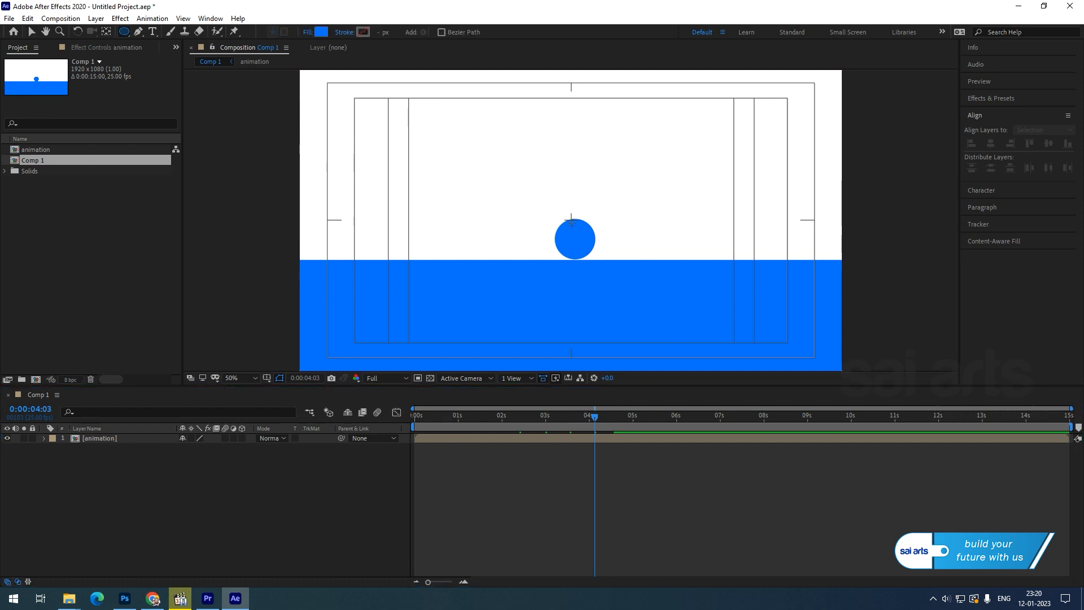
pyautogui.moveTo(570, 219); pyautogui.dragTo(673, 310)
pyautogui.press('v')
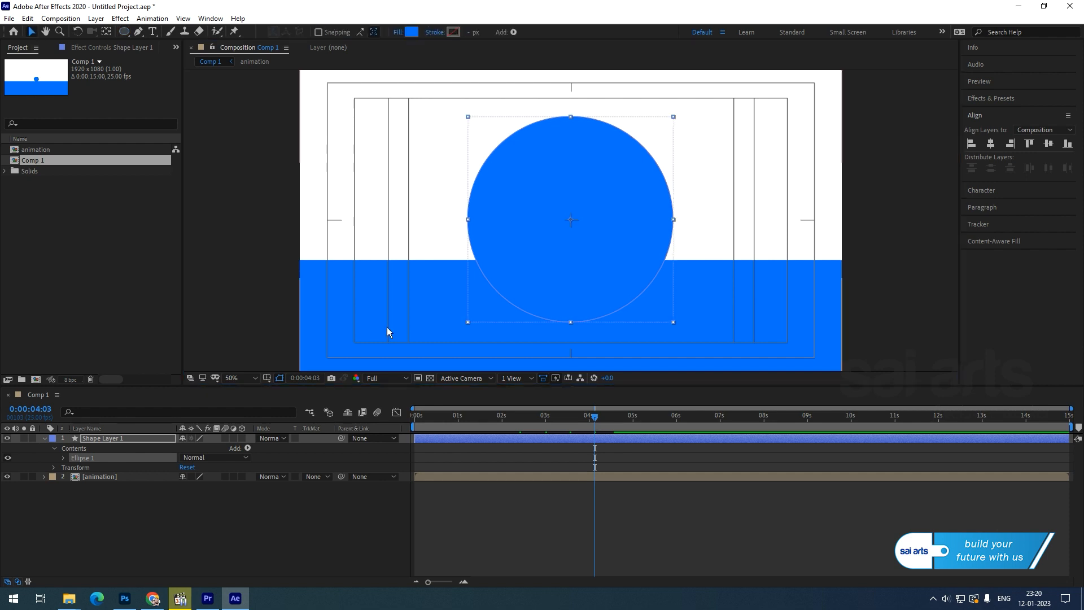
# Set the animation layer's track matte to Alpha Matte 'Shape Layer 1'.
pyautogui.click(87, 478)
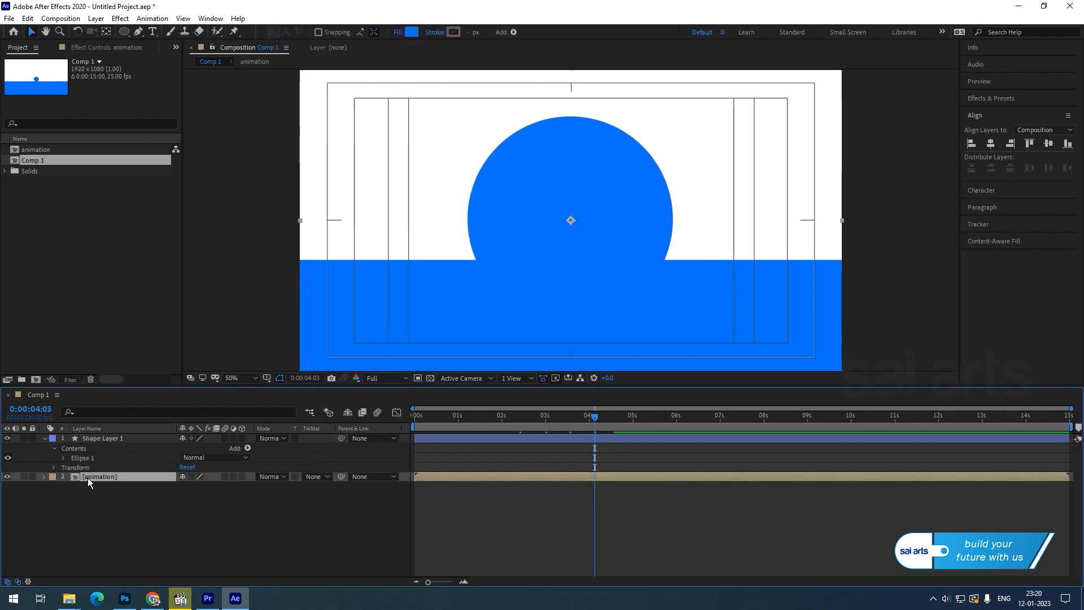
pyautogui.click(321, 476)
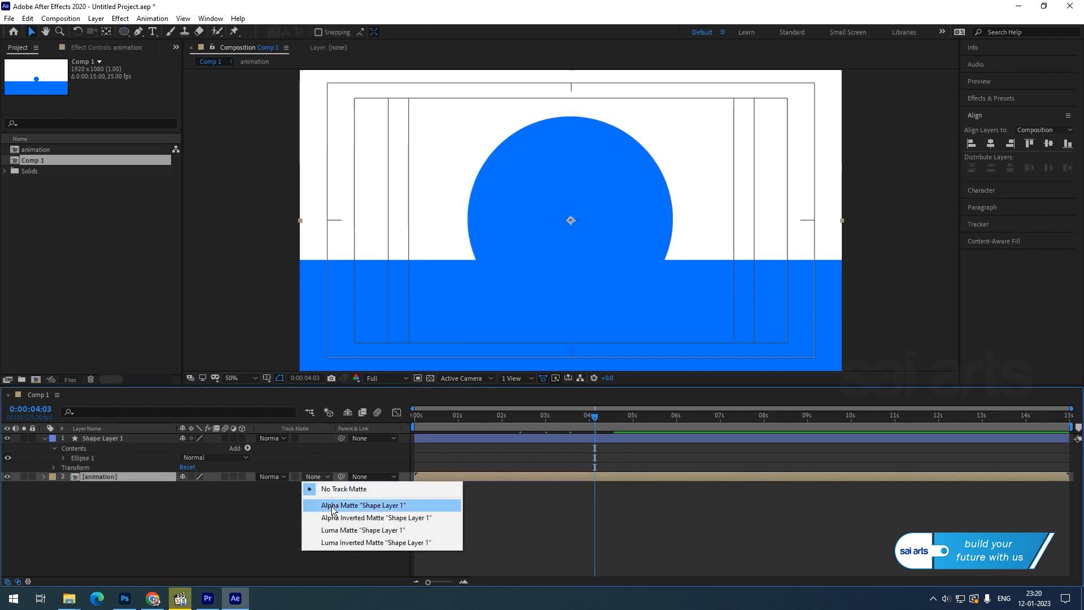
pyautogui.click(315, 501)
pyautogui.moveTo(415, 415); pyautogui.dragTo(540, 344)
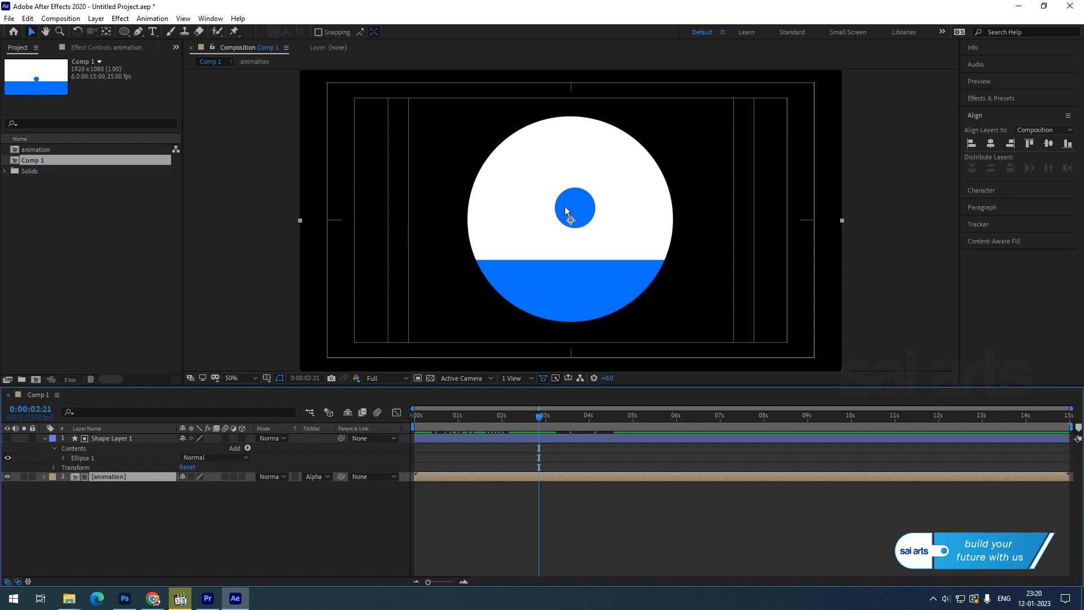
# Open the animation pre-comp, turn on rulers, and place a vertical guide at the horizontal centre.
pyautogui.doubleClick(107, 475)
pyautogui.moveTo(486, 418); pyautogui.dragTo(407, 441)
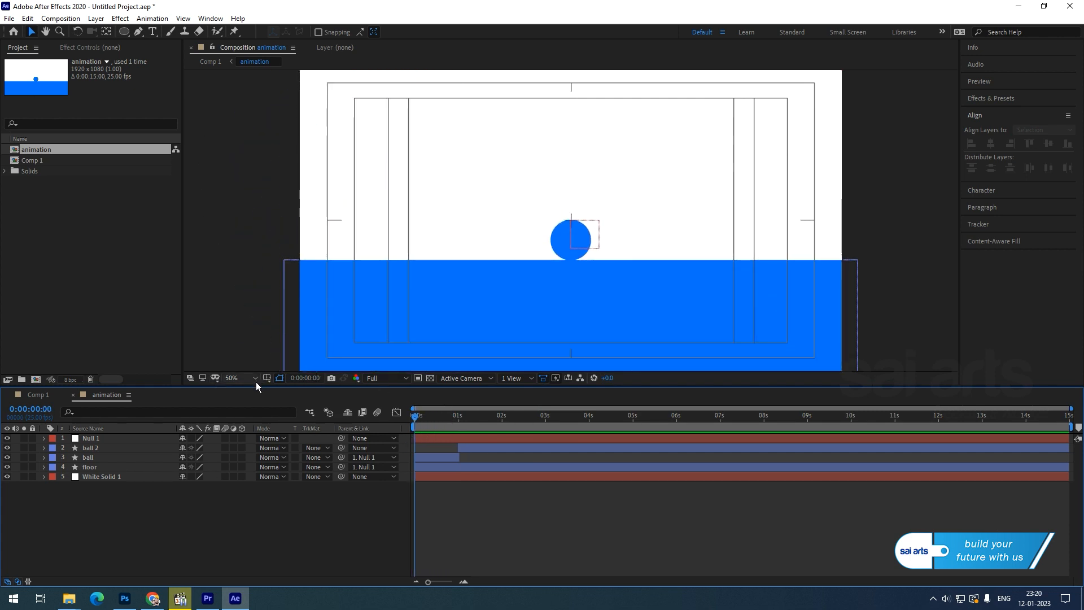
pyautogui.click(279, 377)
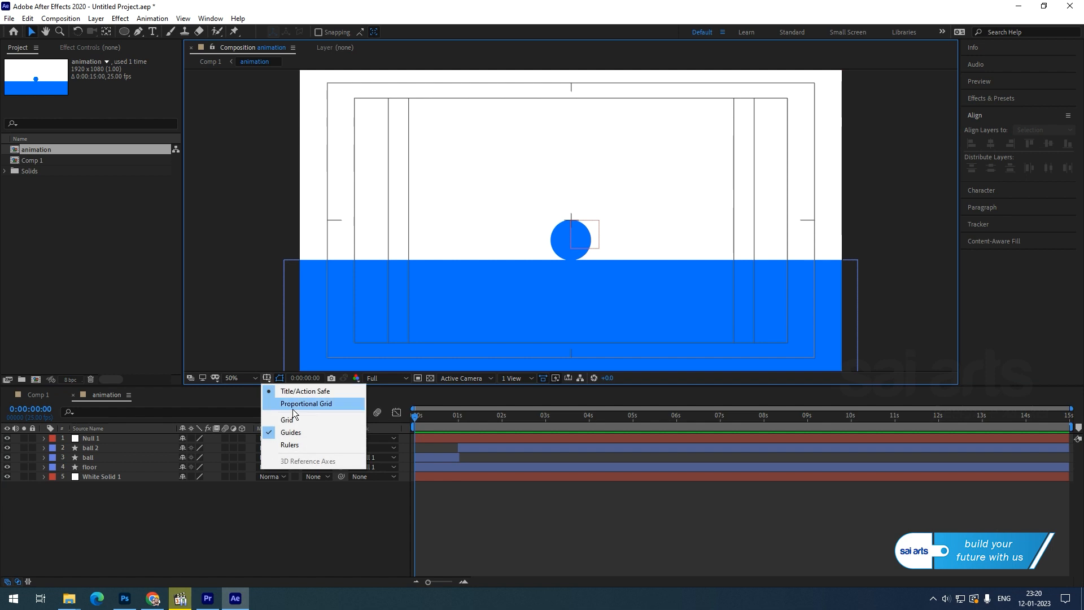
pyautogui.click(289, 444)
pyautogui.moveTo(191, 274); pyautogui.dragTo(554, 273)
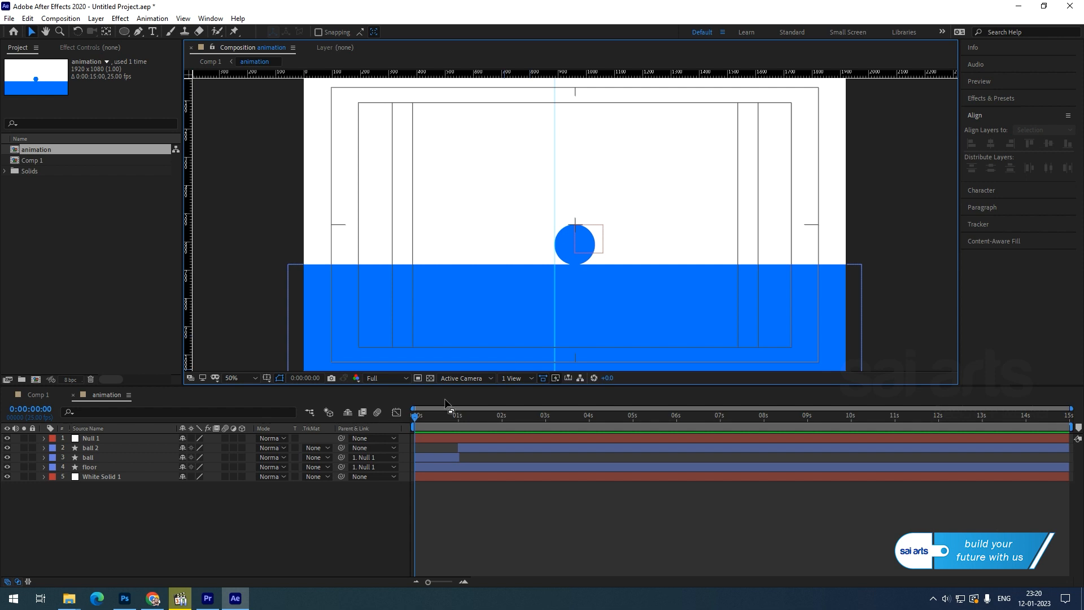
# Select all of ball 2's Position keyframes and nudge the whole path horizontally so x is 961.2.
pyautogui.moveTo(457, 418); pyautogui.dragTo(459, 423)
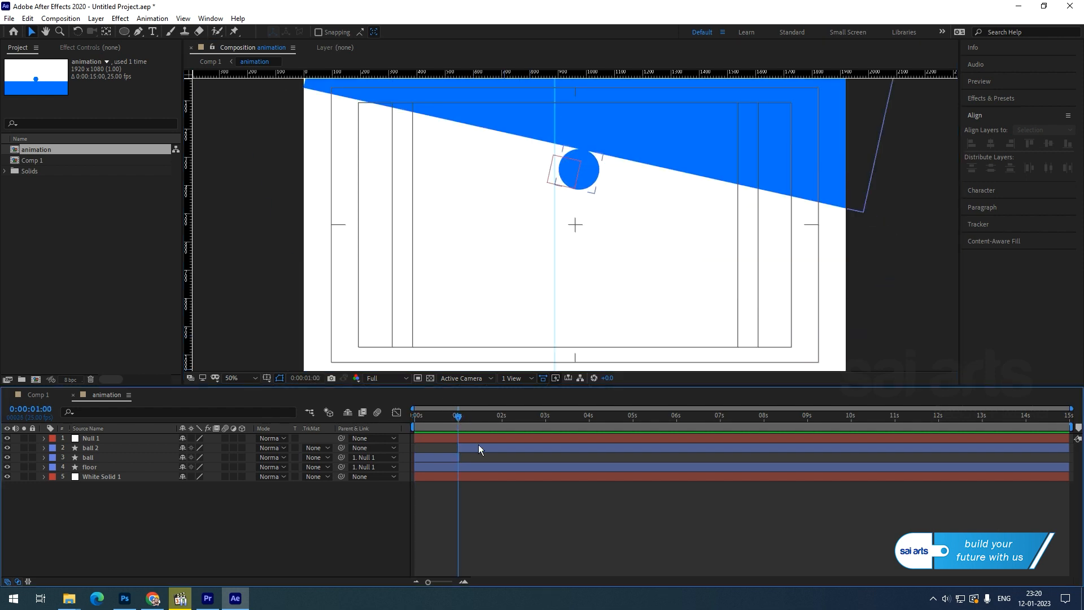
pyautogui.click(478, 447)
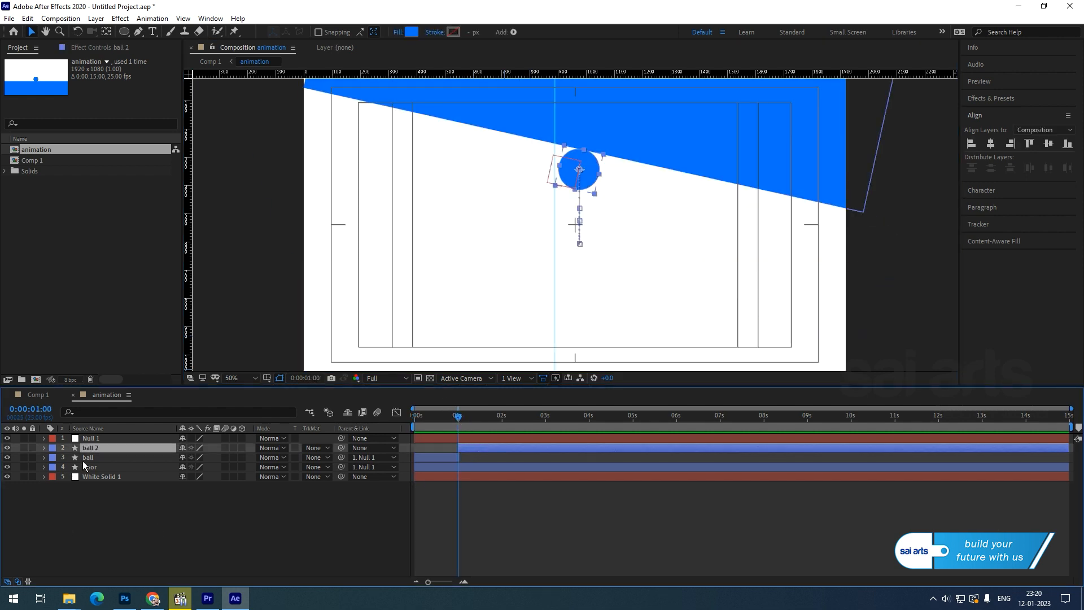
pyautogui.press('p')
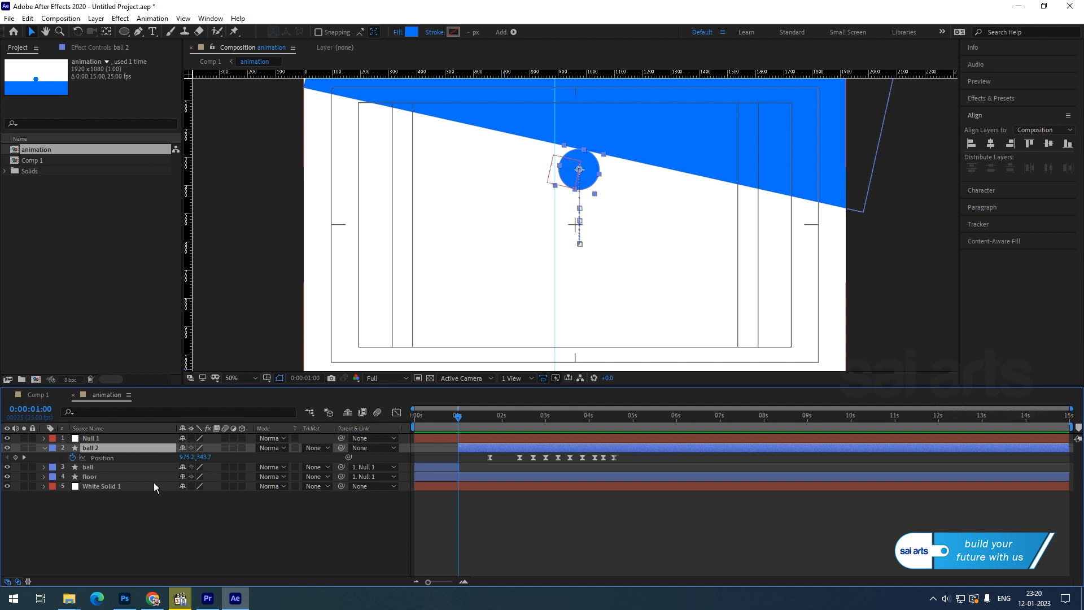
pyautogui.click(24, 457)
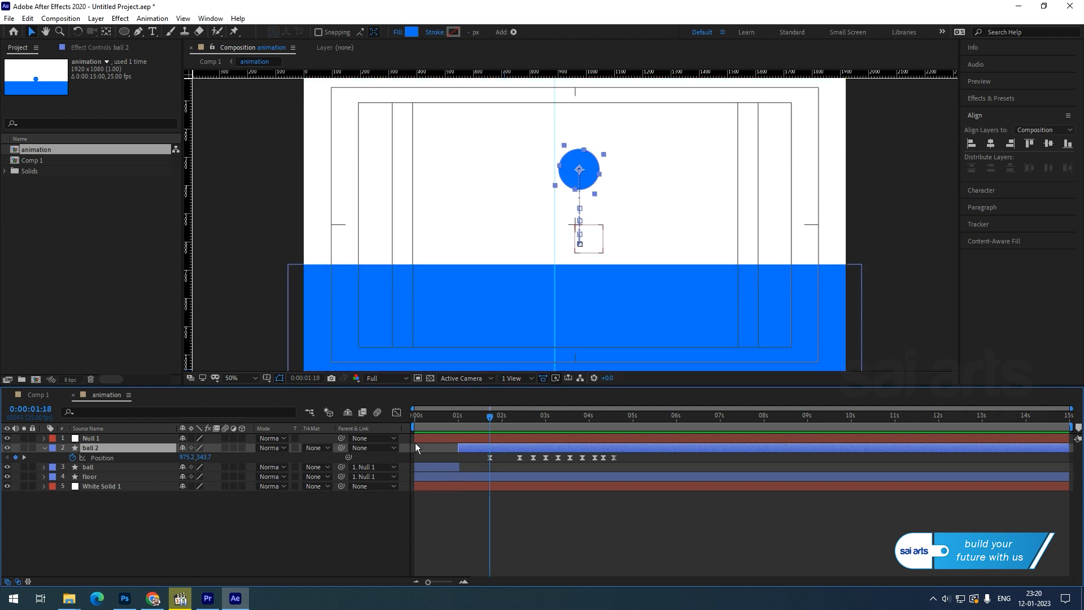
pyautogui.click(103, 459)
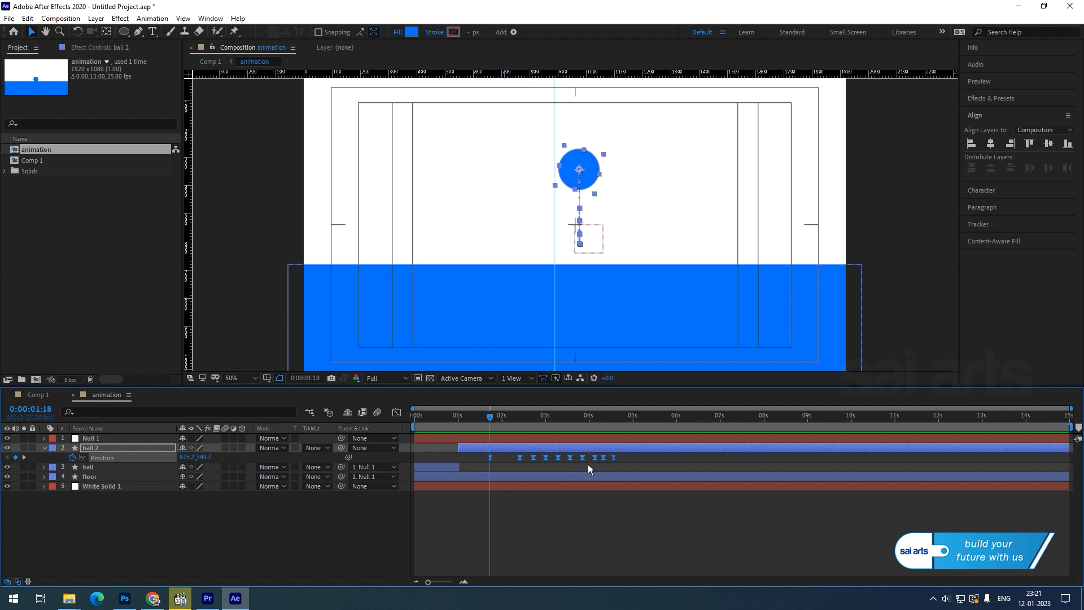
pyautogui.press('Left')
pyautogui.press('Left')
pyautogui.press('Left')
pyautogui.press('Left')
pyautogui.press('Left')
pyautogui.press('Left')
pyautogui.press('Left')
pyautogui.press('Left')
pyautogui.press('Left')
pyautogui.press('Right')
pyautogui.press('Right')
pyautogui.moveTo(493, 428); pyautogui.dragTo(552, 444)
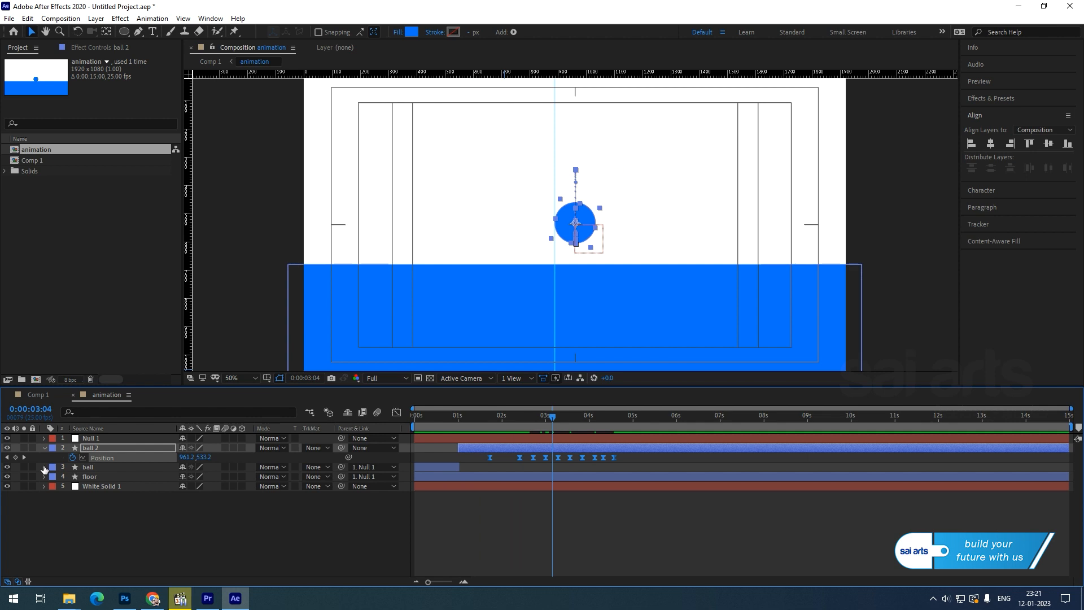
pyautogui.click(44, 396)
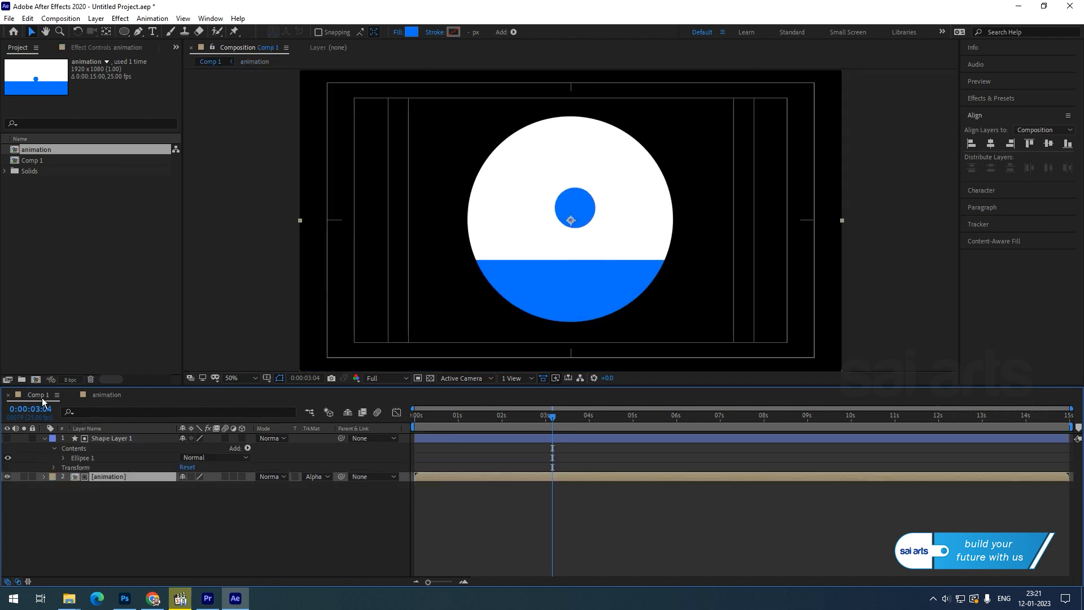
# Pre-compose the circle and animation layers into a new comp named 'final'.
pyautogui.click(150, 528)
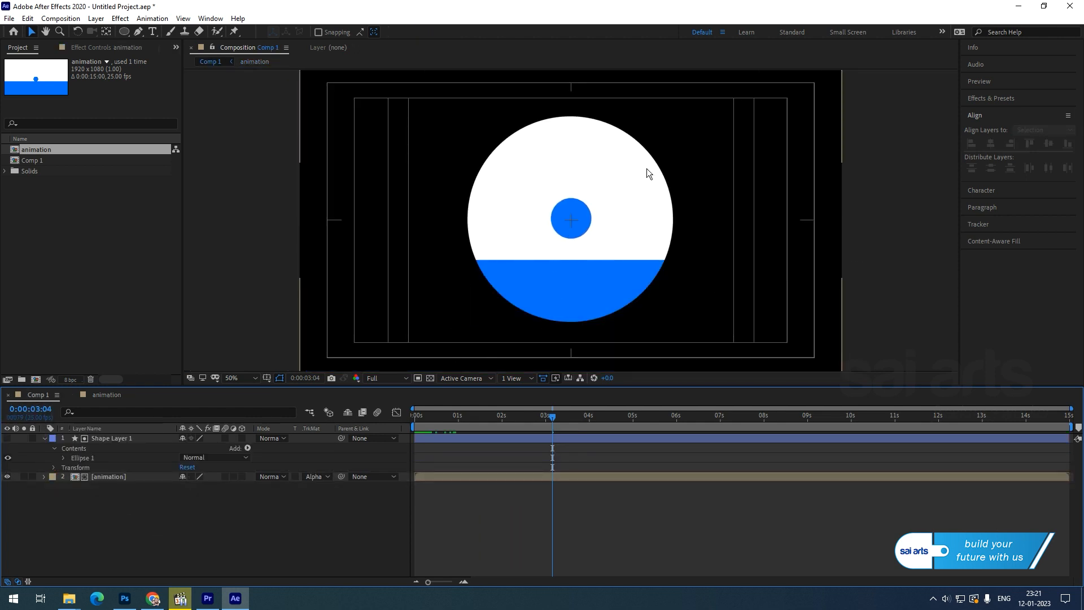
pyautogui.moveTo(427, 420); pyautogui.dragTo(473, 418)
pyautogui.moveTo(111, 489); pyautogui.dragTo(111, 434)
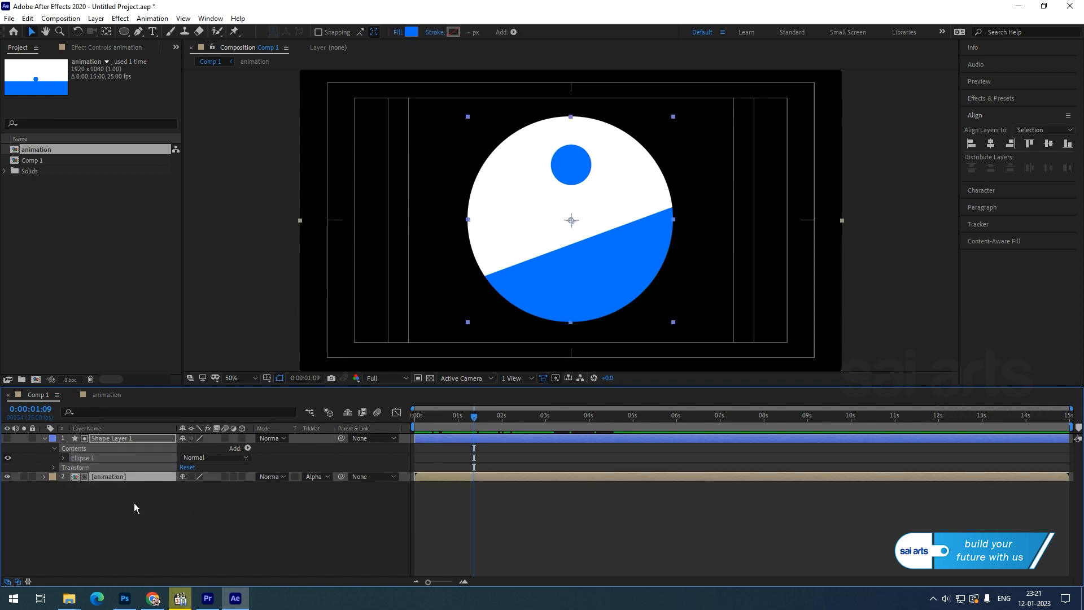
pyautogui.rightClick(119, 438)
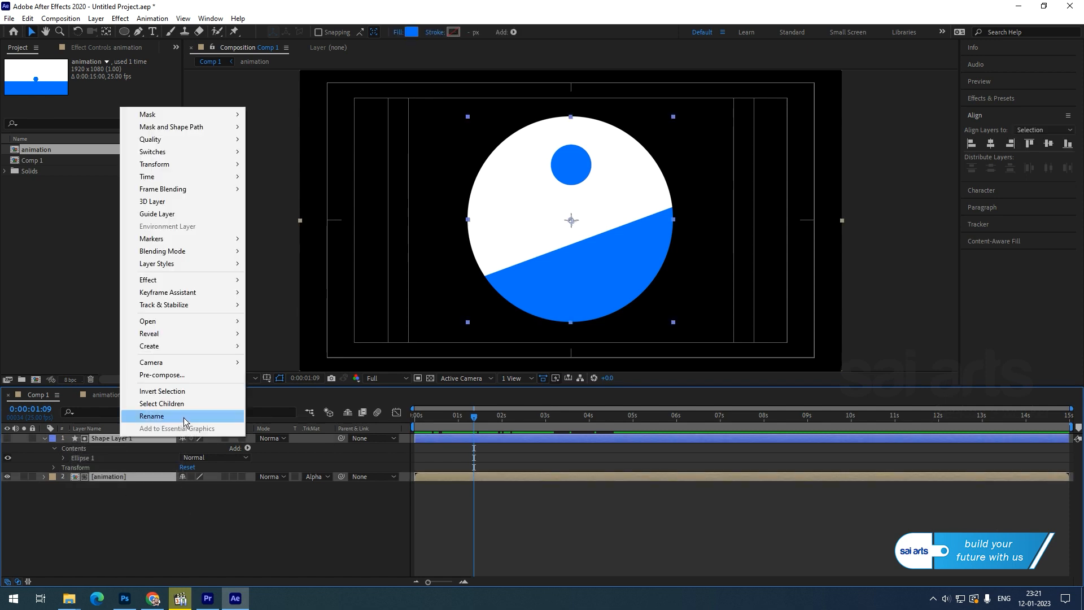
pyautogui.click(189, 375)
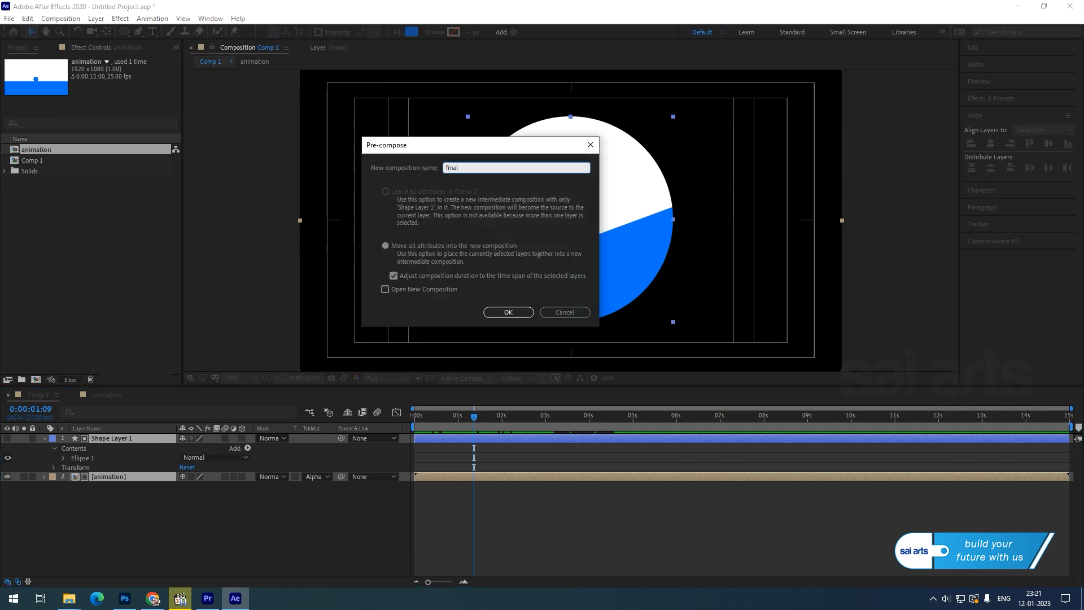
pyautogui.press('Return')
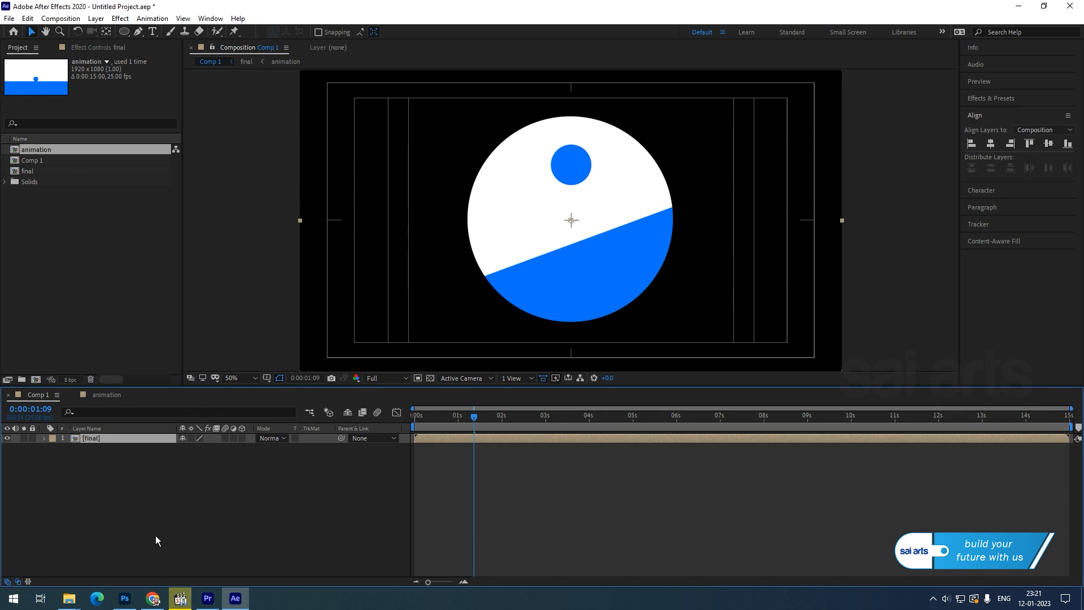
pyautogui.click(161, 513)
# Scale the final layer to 62%, move it up about 30 px, and open it.
pyautogui.click(97, 439)
pyautogui.press('s')
pyautogui.moveTo(220, 447); pyautogui.dragTo(207, 458)
pyautogui.moveTo(551, 263); pyautogui.dragTo(548, 245)
pyautogui.click(199, 495)
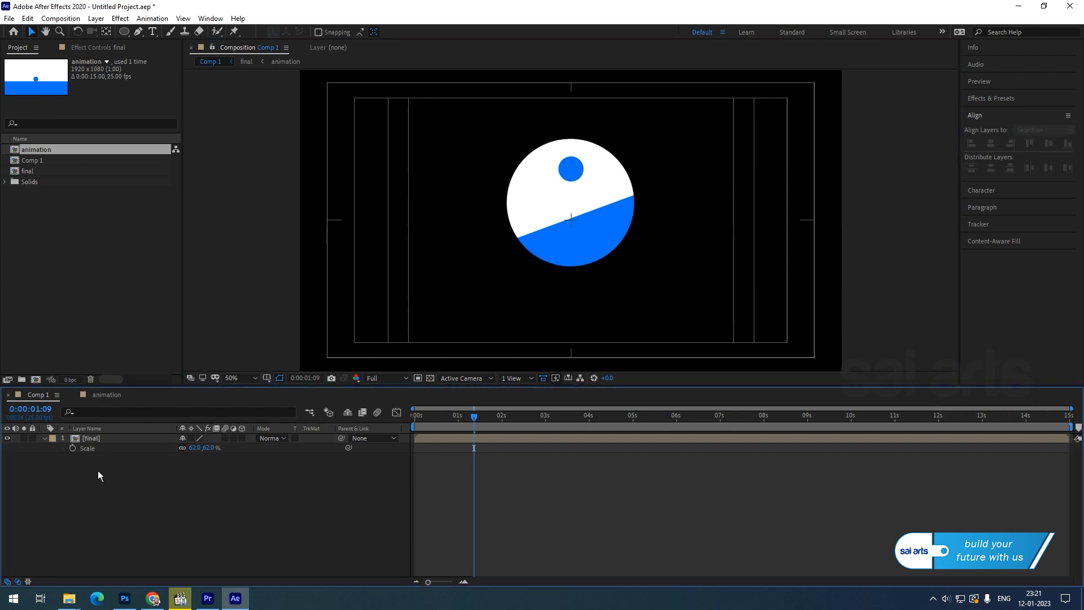
pyautogui.click(90, 439)
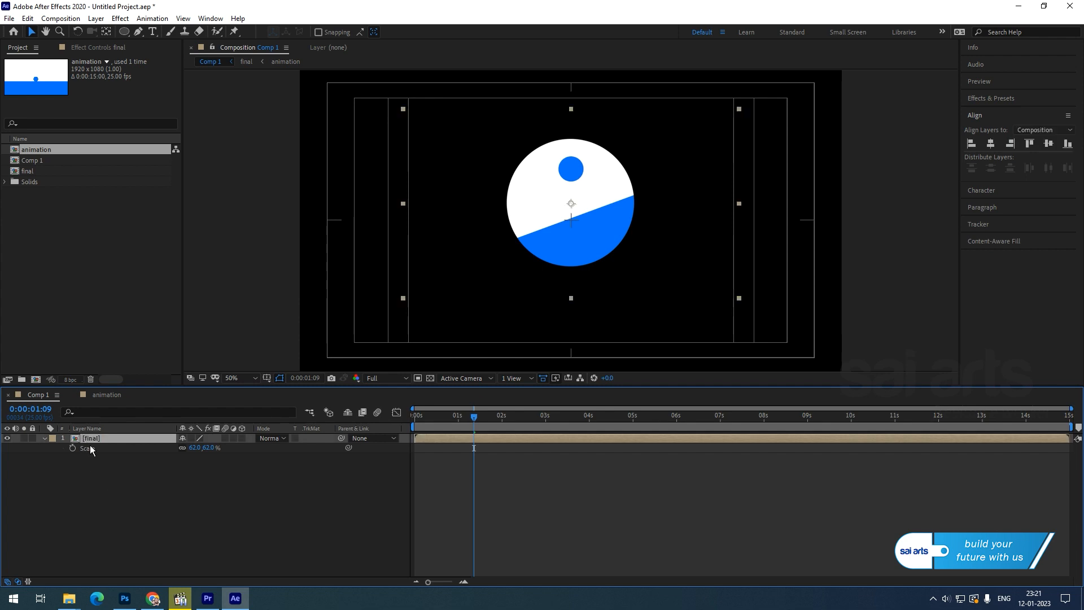
pyautogui.doubleClick(90, 438)
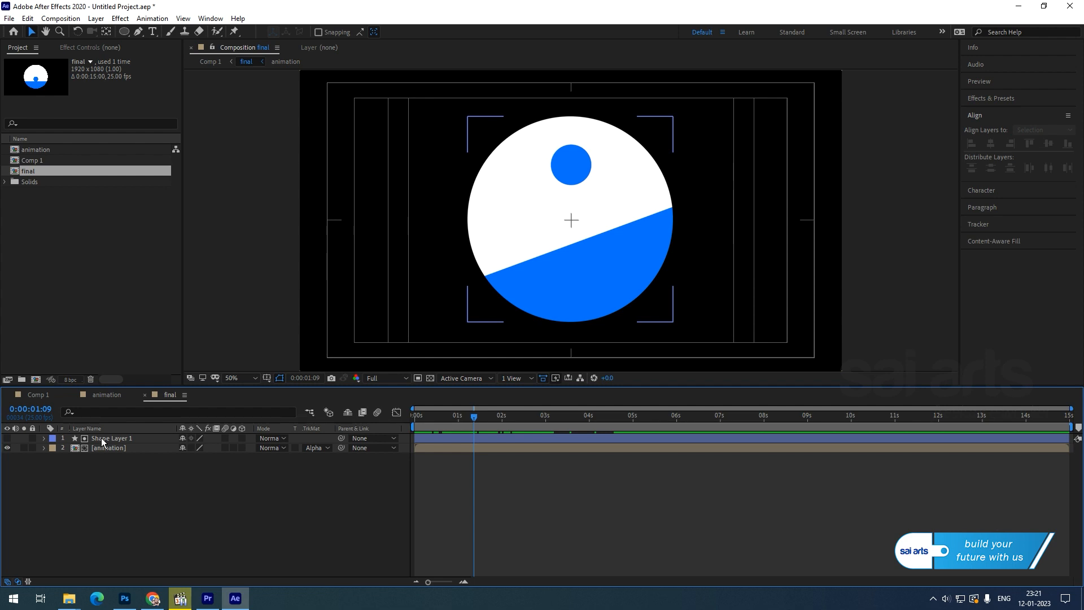
# Duplicate the circle layer, place it below animation, make it visible, and rename it 'stroke'.
pyautogui.click(102, 439)
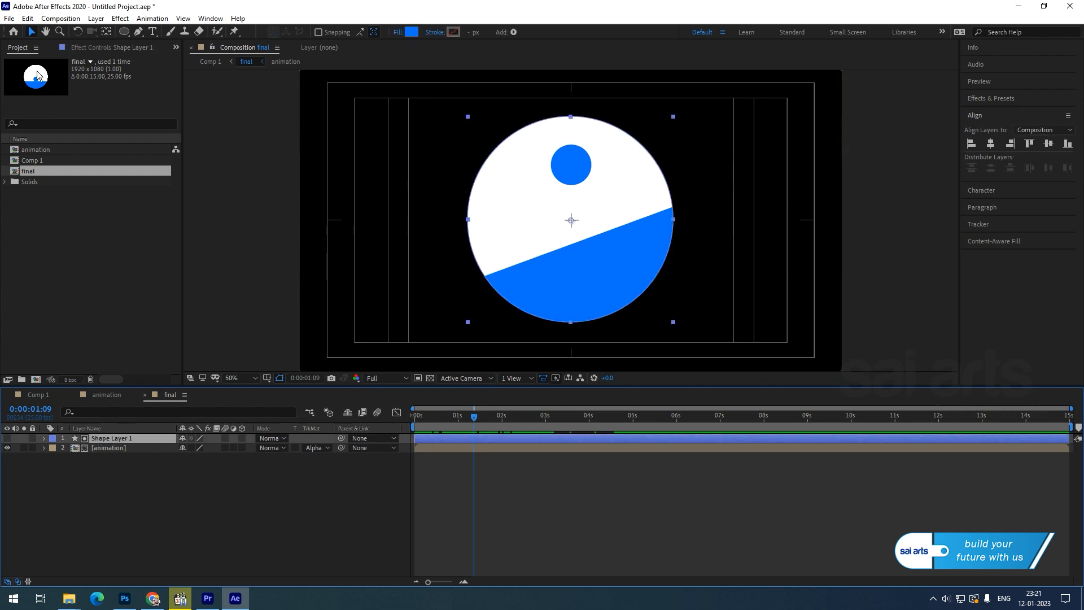
pyautogui.click(27, 18)
pyautogui.click(56, 168)
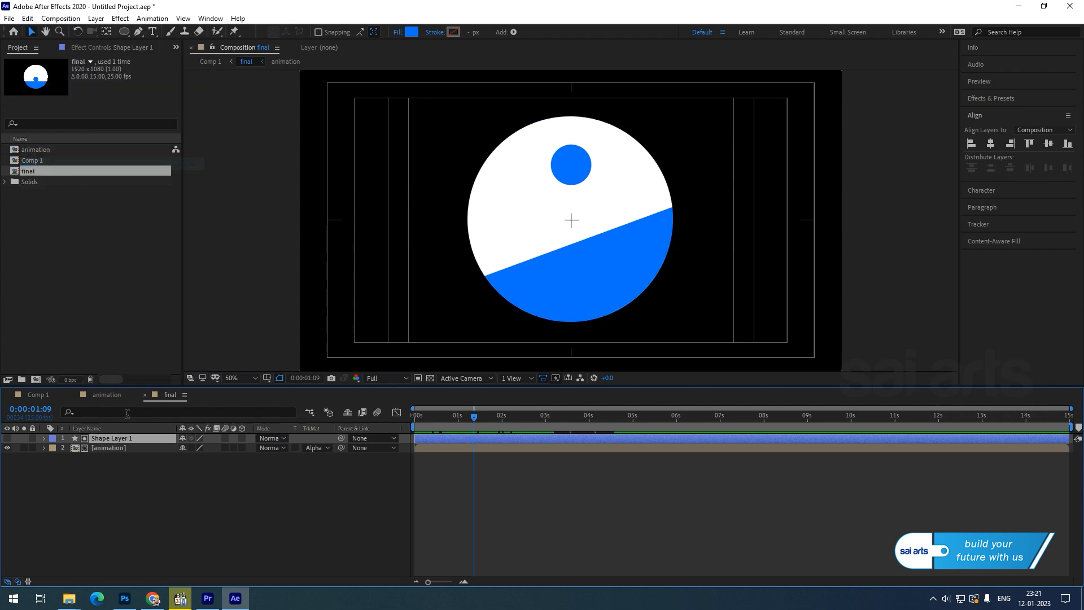
pyautogui.hotkey('ctrl', 'd')
pyautogui.moveTo(111, 439); pyautogui.dragTo(113, 479)
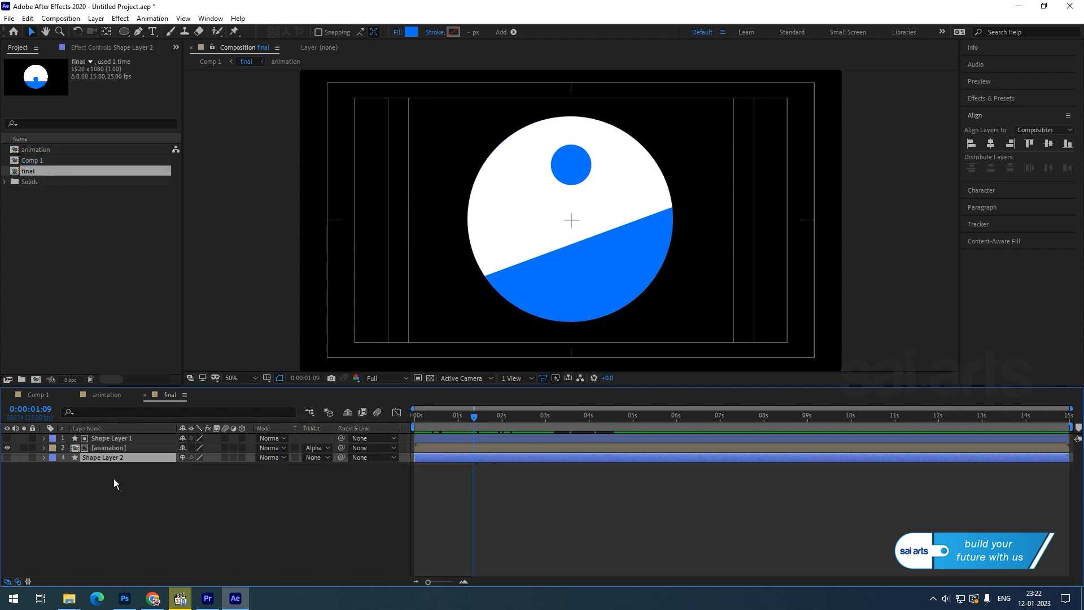
pyautogui.click(6, 457)
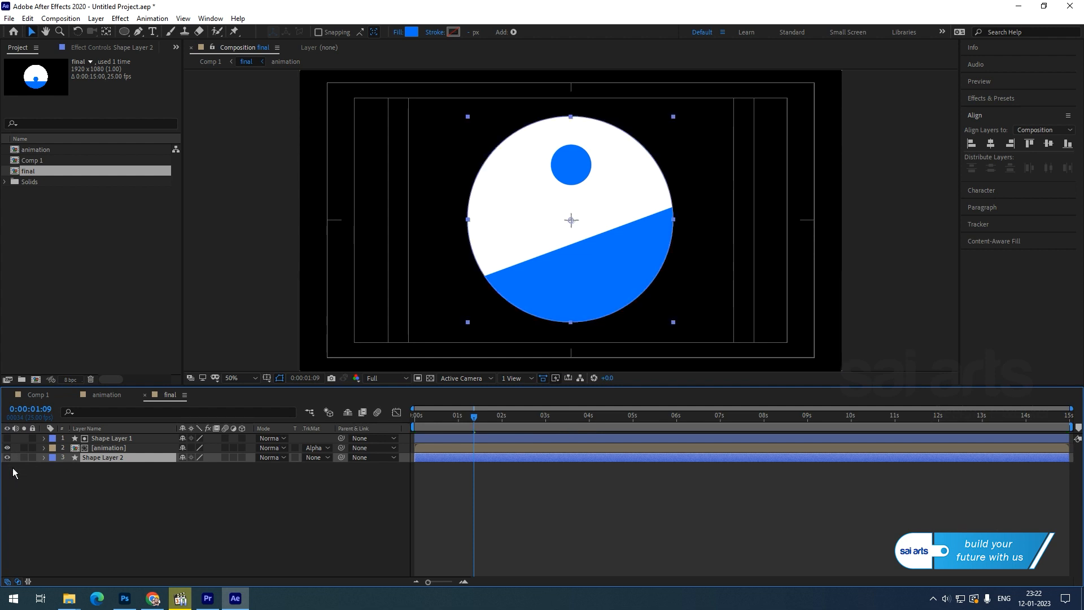
pyautogui.rightClick(91, 461)
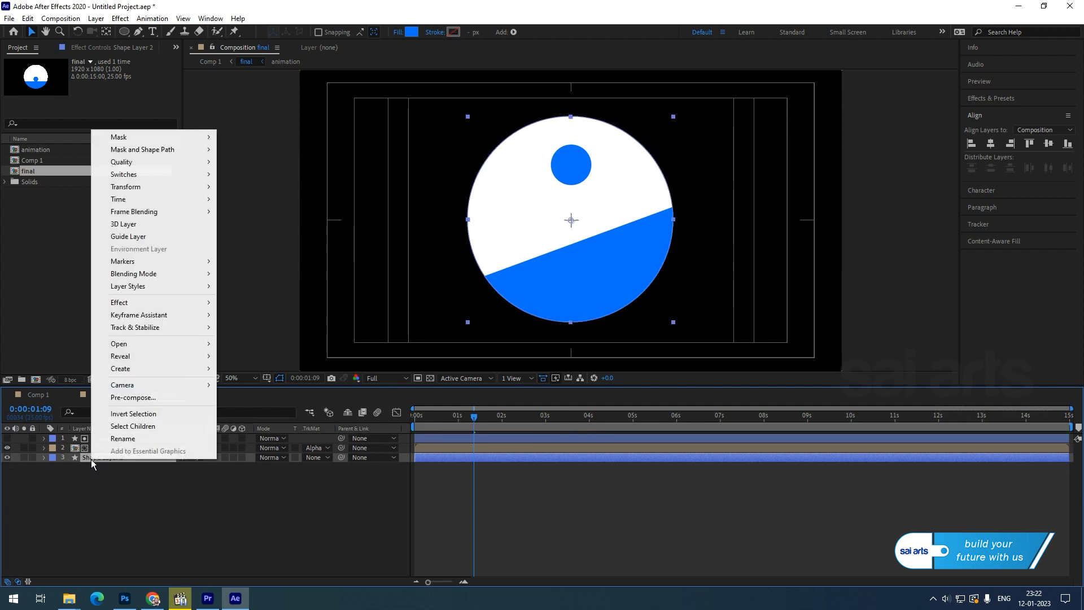
pyautogui.click(137, 434)
pyautogui.write('stroke')
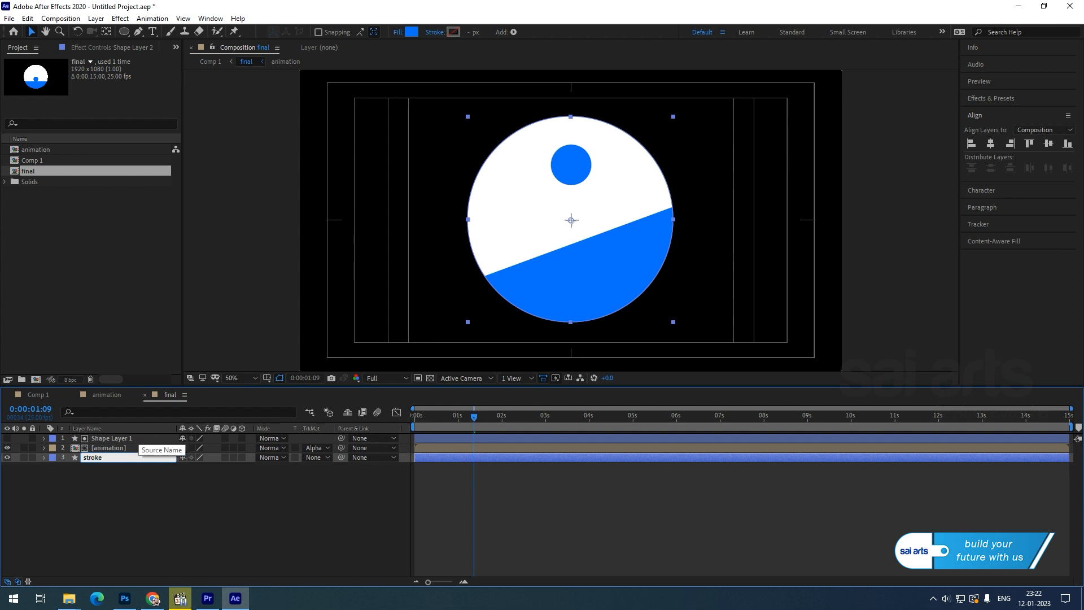
pyautogui.press('Return')
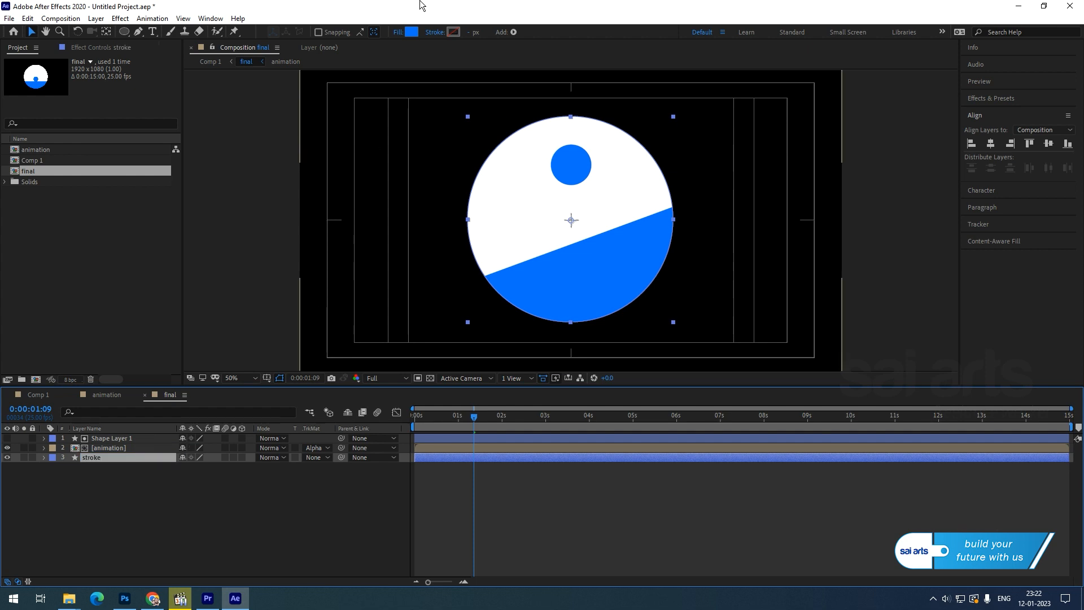
# Give the stroke circle no fill and a solid dark-blue outline.
pyautogui.click(398, 32)
pyautogui.click(271, 145)
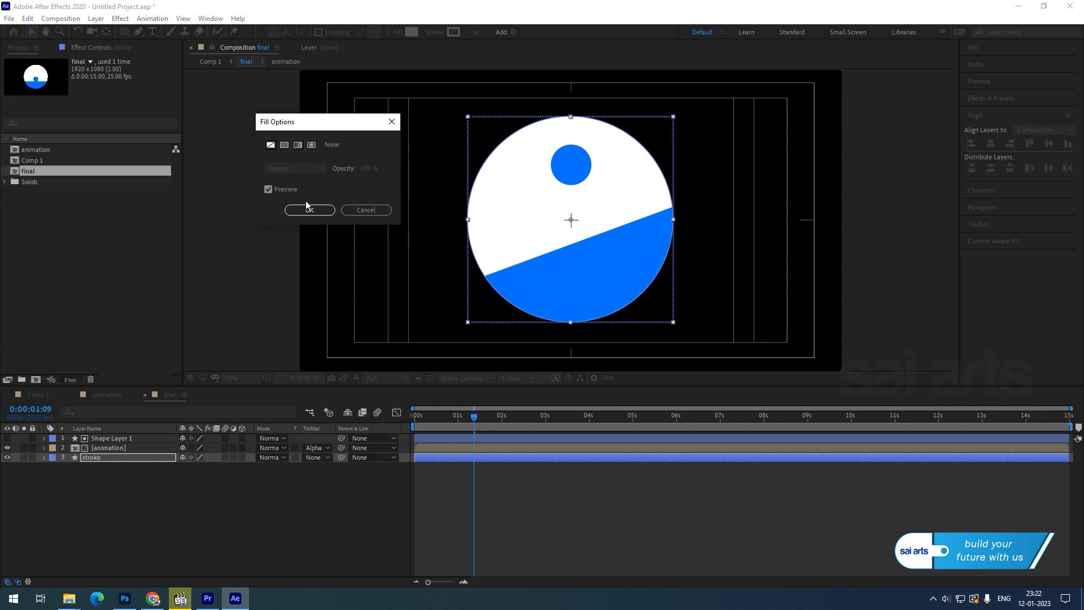
pyautogui.click(309, 212)
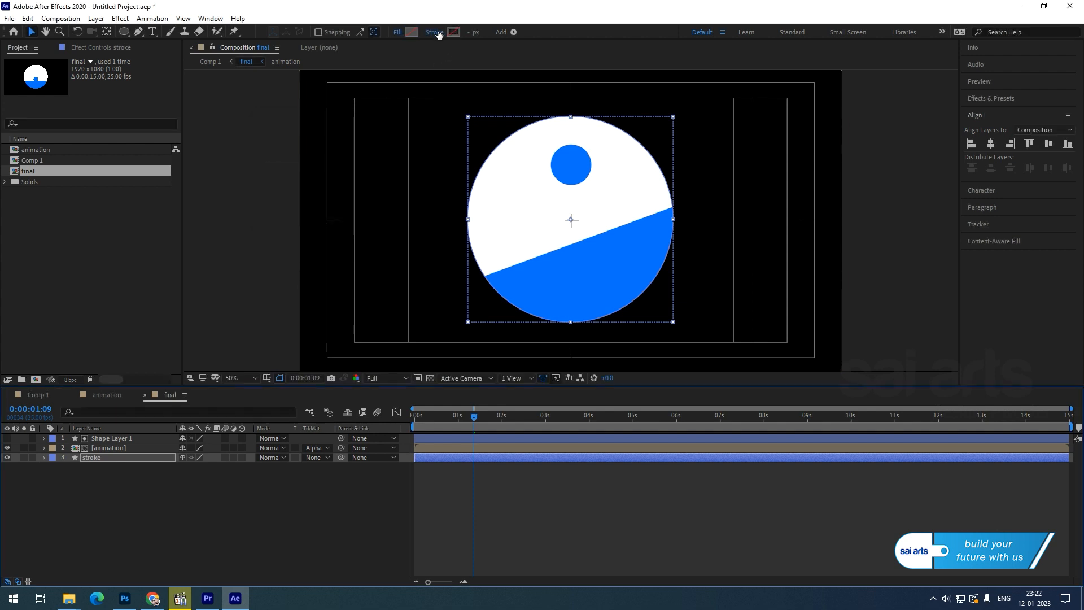
pyautogui.click(432, 33)
pyautogui.click(284, 145)
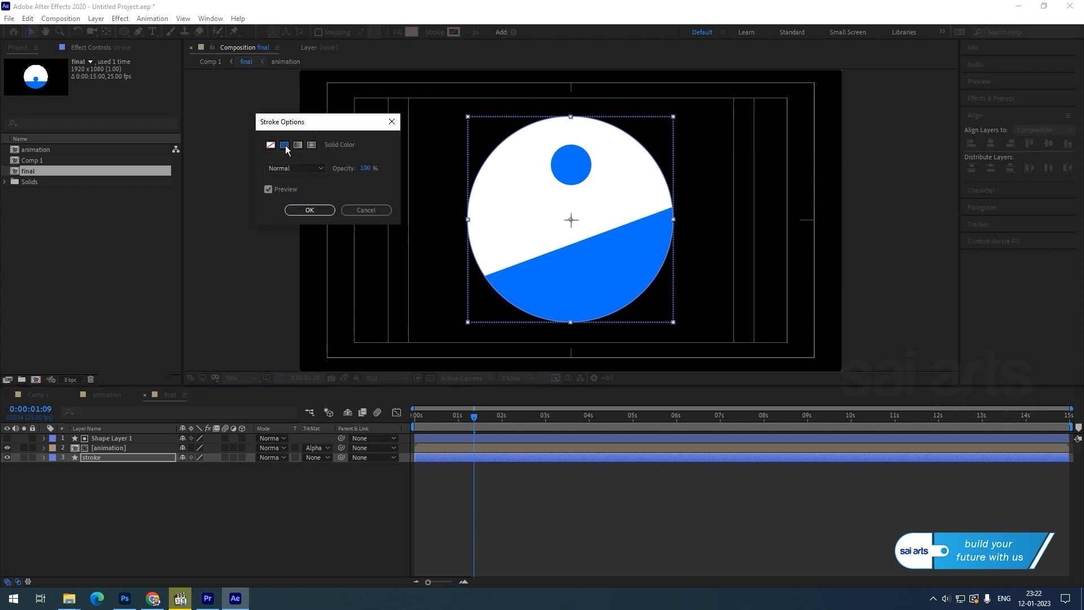
pyautogui.click(310, 210)
pyautogui.click(456, 33)
pyautogui.moveTo(188, 245); pyautogui.dragTo(195, 256)
pyautogui.click(296, 205)
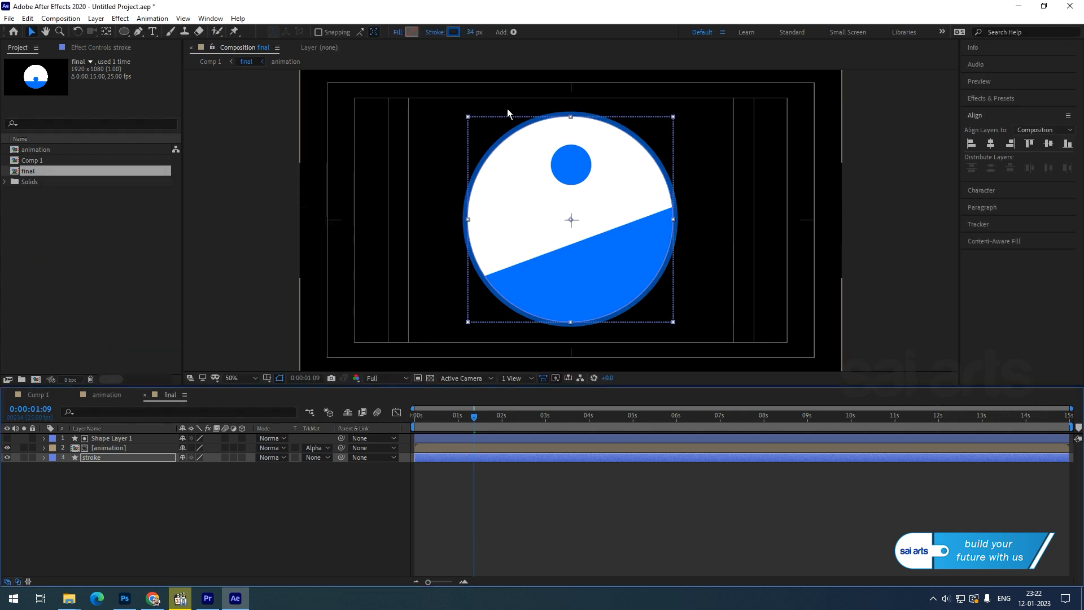
pyautogui.click(43, 458)
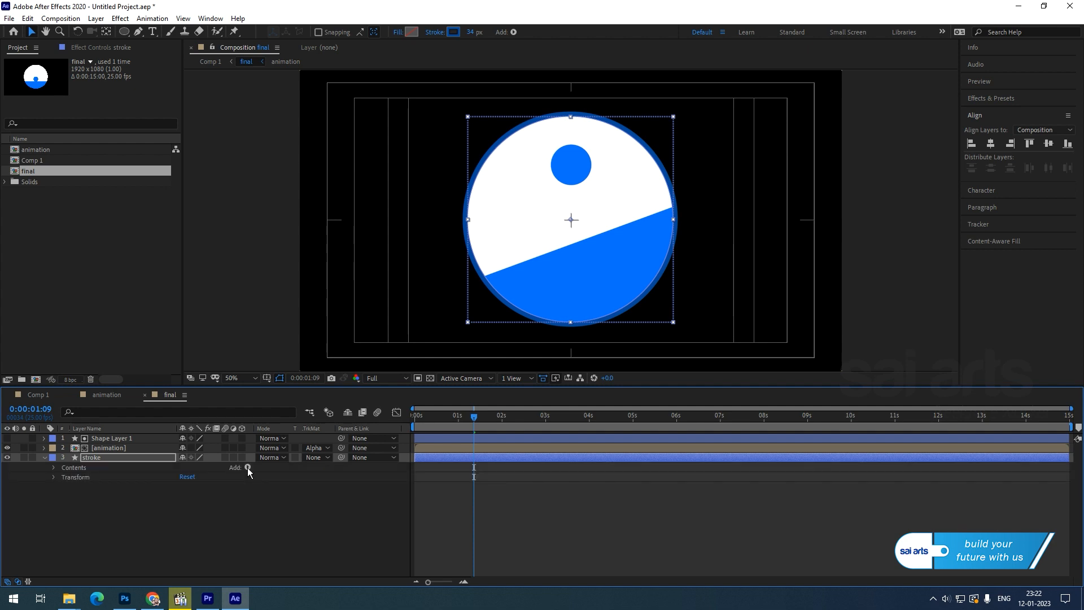
# Add Trim Paths to the stroke and key End from 0% at 0 s to 100% at 1 s.
pyautogui.click(248, 468)
pyautogui.click(288, 405)
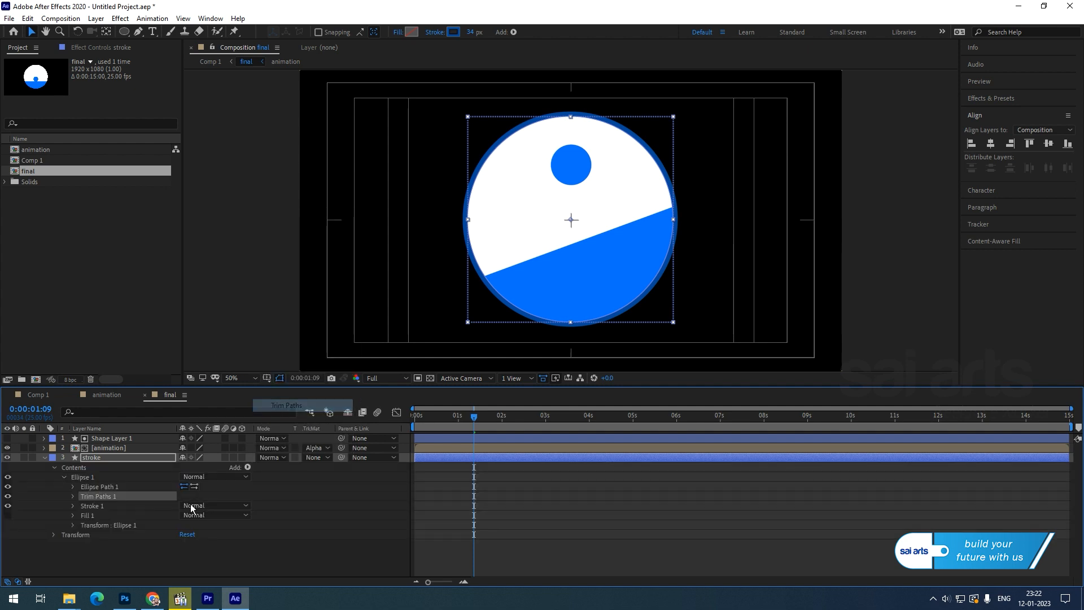
pyautogui.click(73, 496)
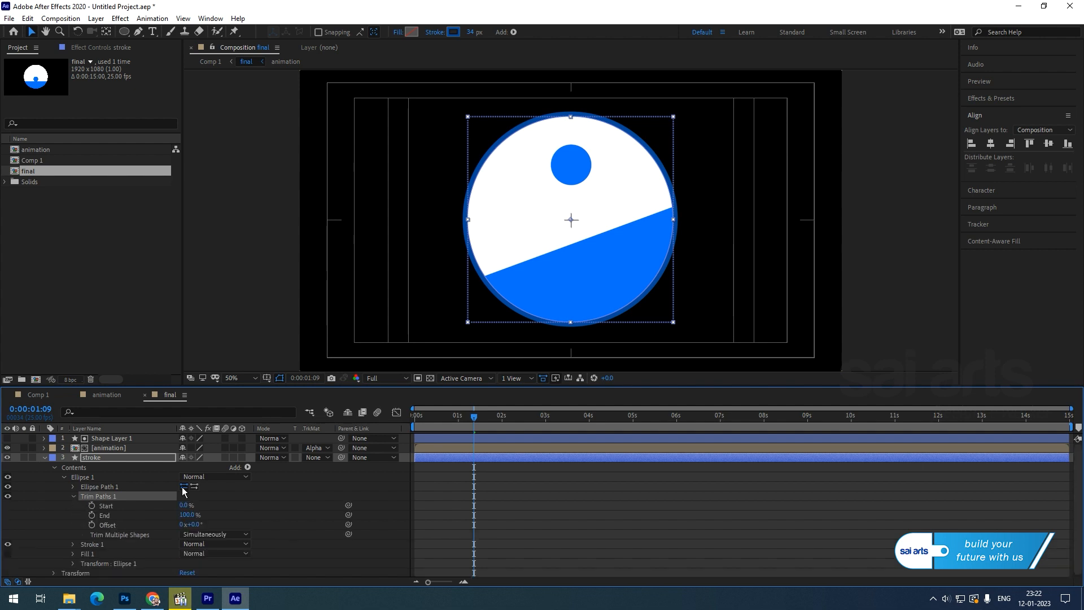
pyautogui.press('Home')
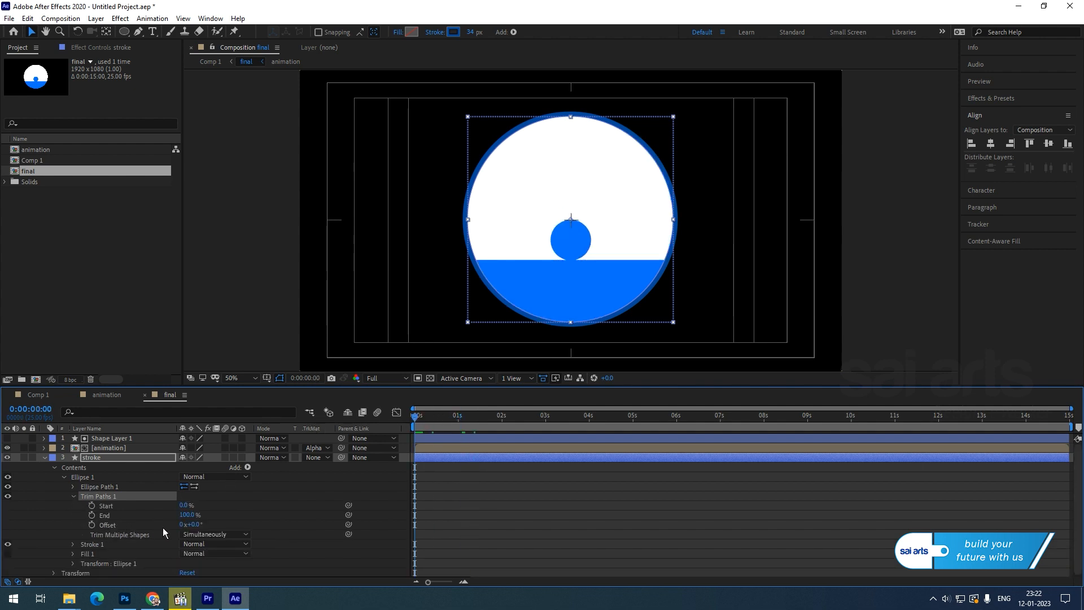
pyautogui.moveTo(179, 515); pyautogui.dragTo(64, 519)
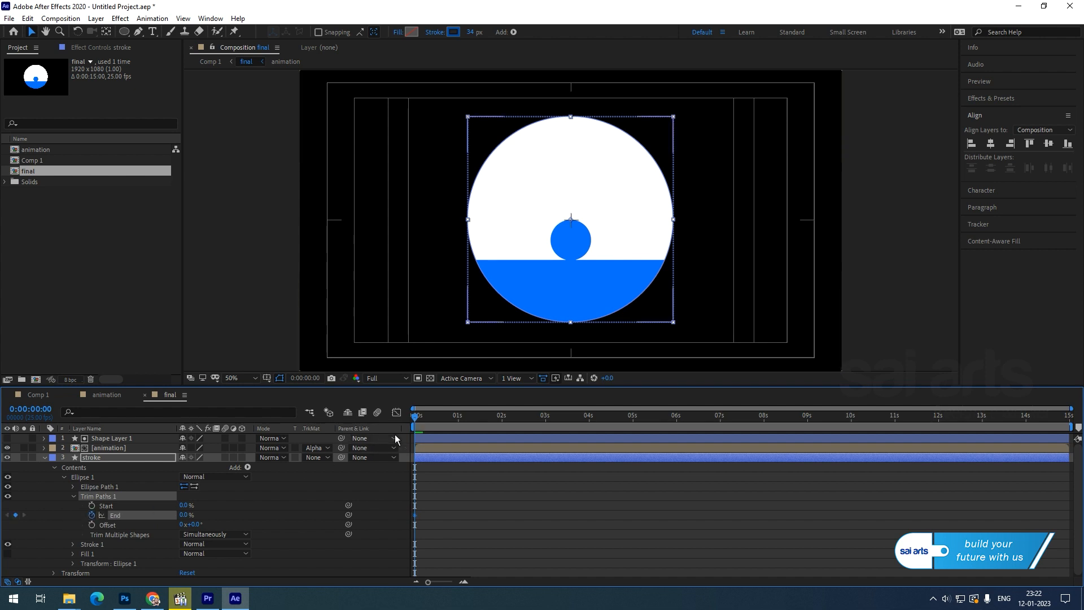
pyautogui.moveTo(415, 418)
pyautogui.mouseDown()
pyautogui.moveTo(463, 424)
pyautogui.moveTo(458, 433)
pyautogui.mouseUp()
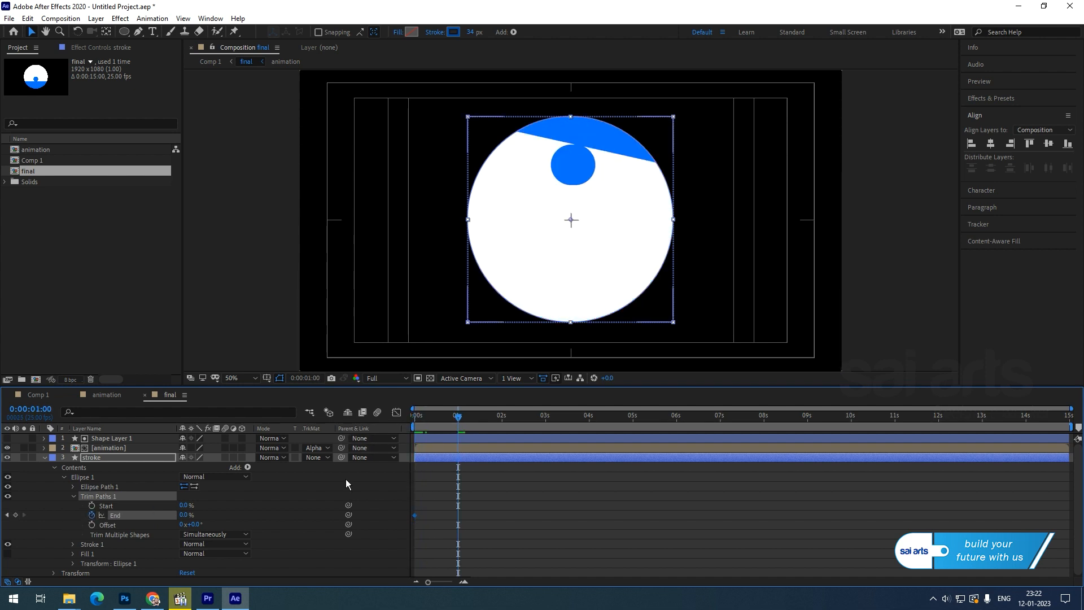
pyautogui.moveTo(181, 515); pyautogui.dragTo(478, 498)
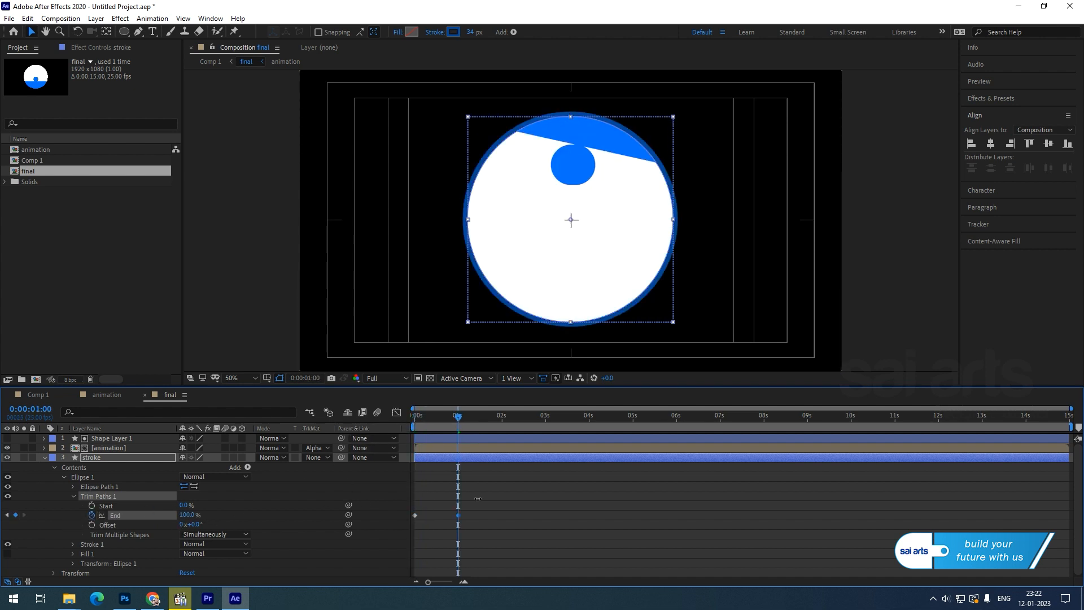
# Key the trim Start from 0% at 1 s to 100% at 2 s and preview the ring.
pyautogui.click(92, 505)
pyautogui.moveTo(458, 418); pyautogui.dragTo(502, 430)
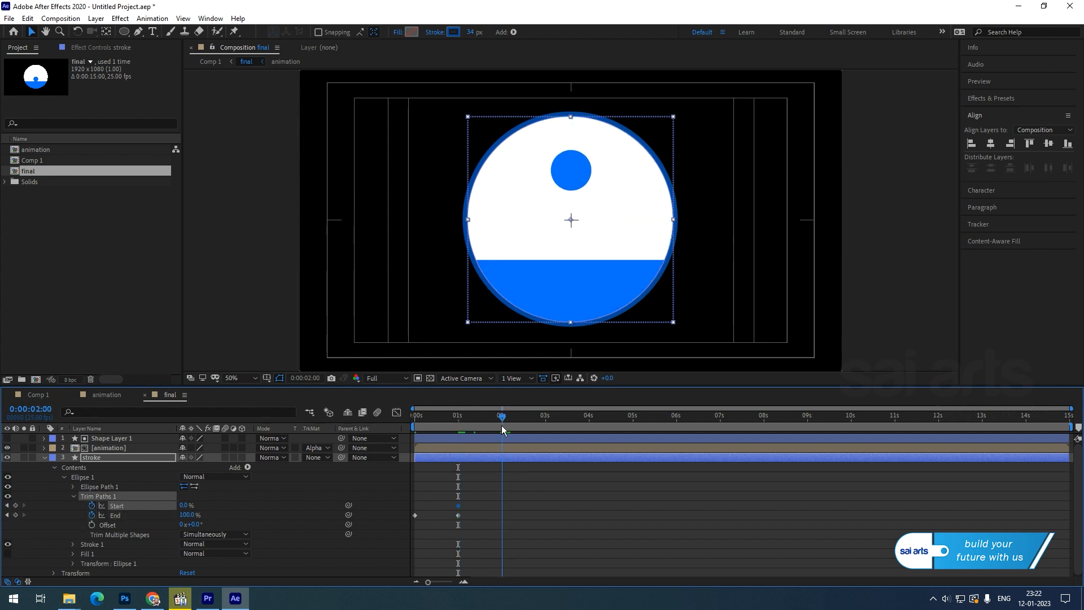
pyautogui.moveTo(183, 505); pyautogui.dragTo(382, 499)
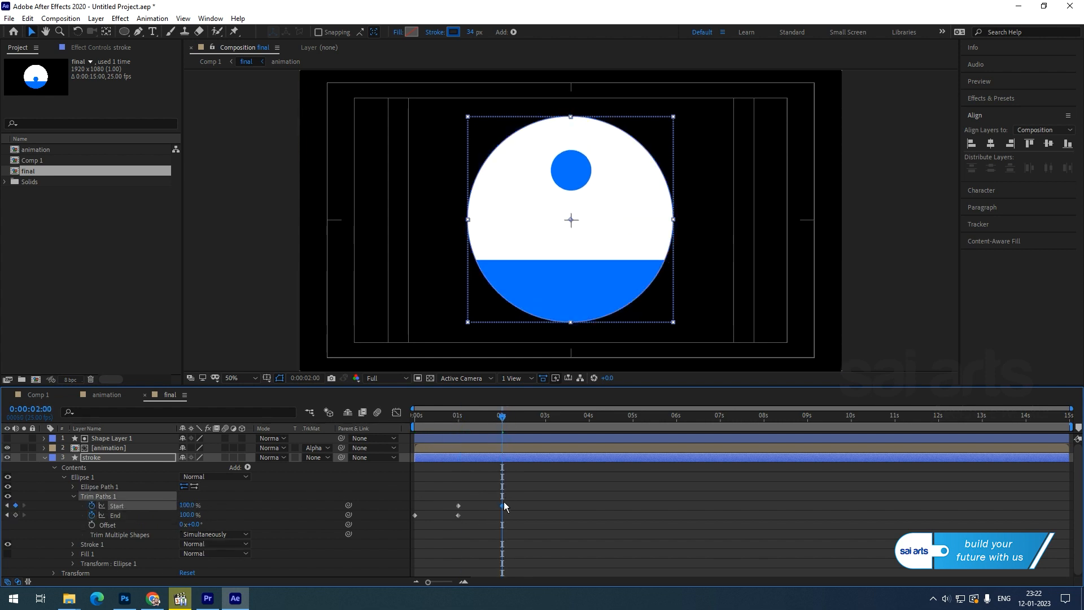
pyautogui.moveTo(442, 427); pyautogui.dragTo(409, 425)
pyautogui.press('space')
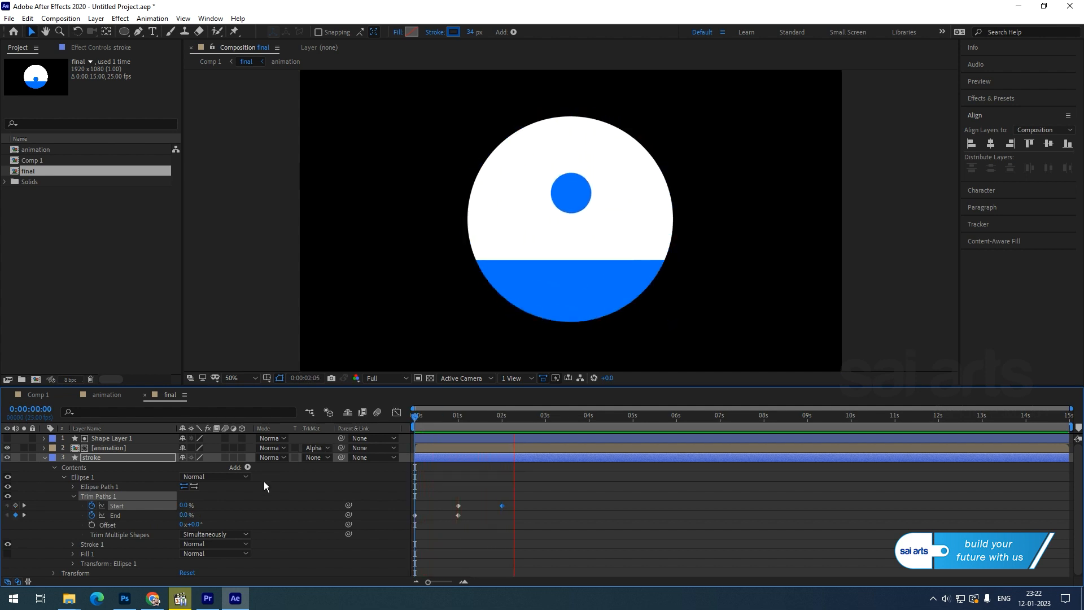
pyautogui.press('space')
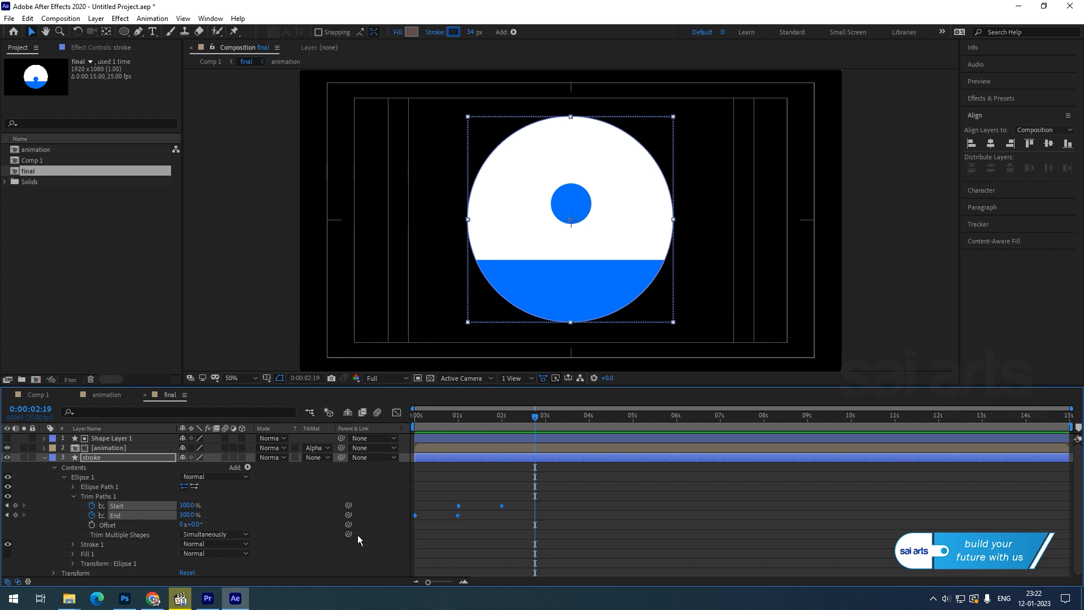
# Easy Ease the trim keyframes, raise their influence to about 90%, and replay the preview.
pyautogui.press('F9')
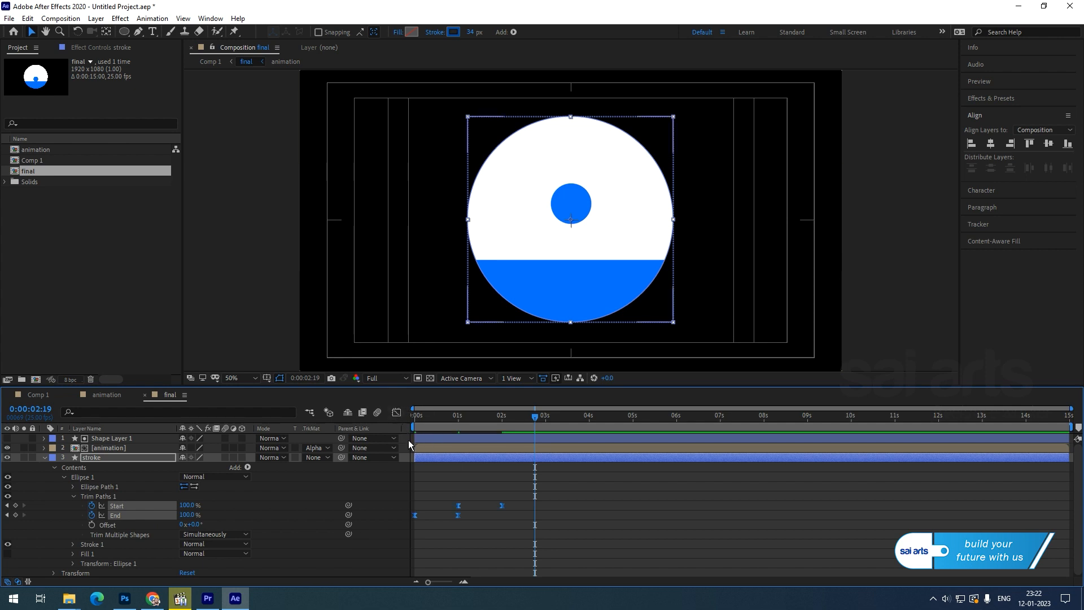
pyautogui.click(396, 413)
pyautogui.moveTo(499, 546)
pyautogui.mouseDown()
pyautogui.moveTo(411, 558)
pyautogui.moveTo(488, 551)
pyautogui.mouseUp()
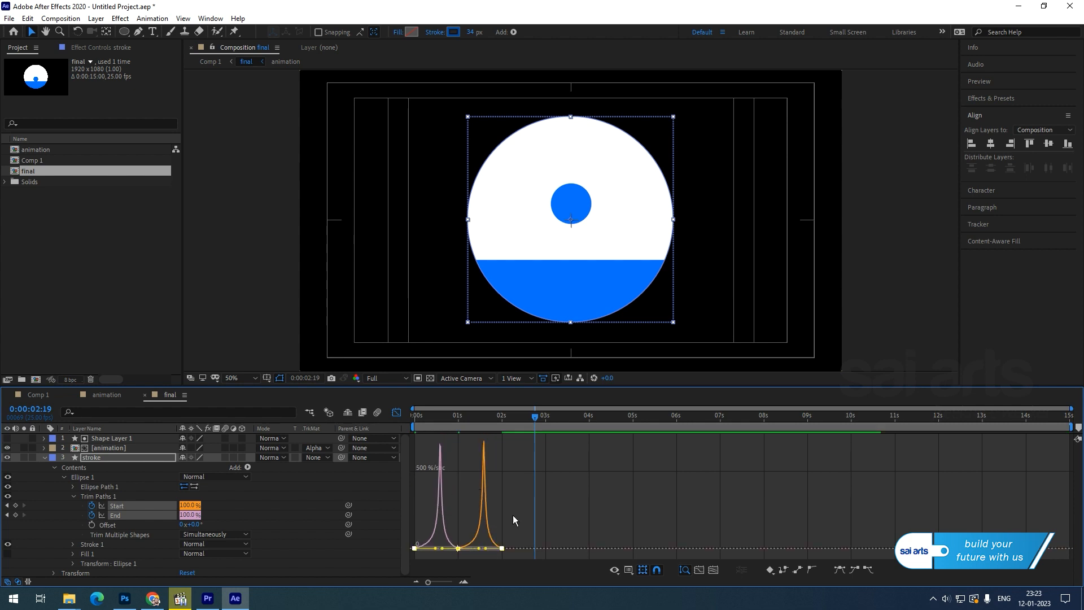
pyautogui.click(397, 412)
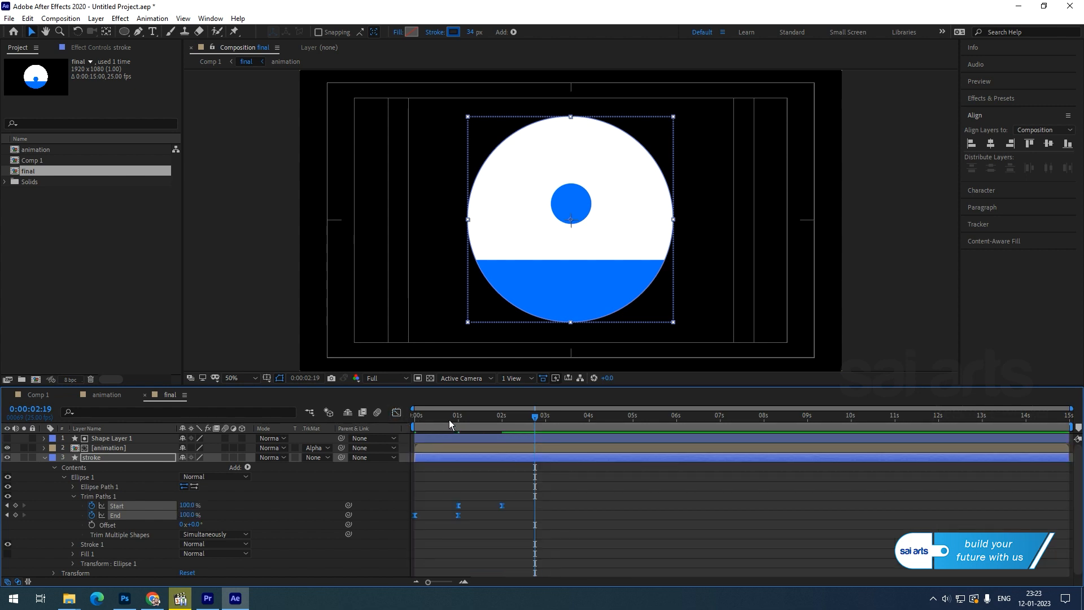
pyautogui.press('Home')
pyautogui.press('space')
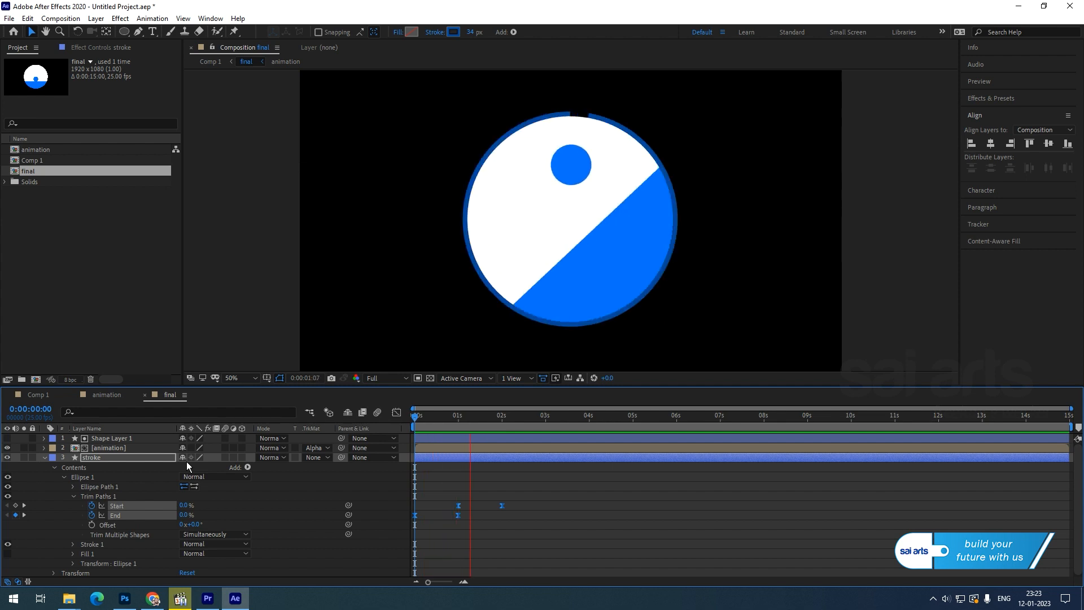
# Shift the trim Start keyframes so the ring starts erasing shortly after it begins drawing.
pyautogui.click(502, 505)
pyautogui.moveTo(453, 509); pyautogui.dragTo(434, 514)
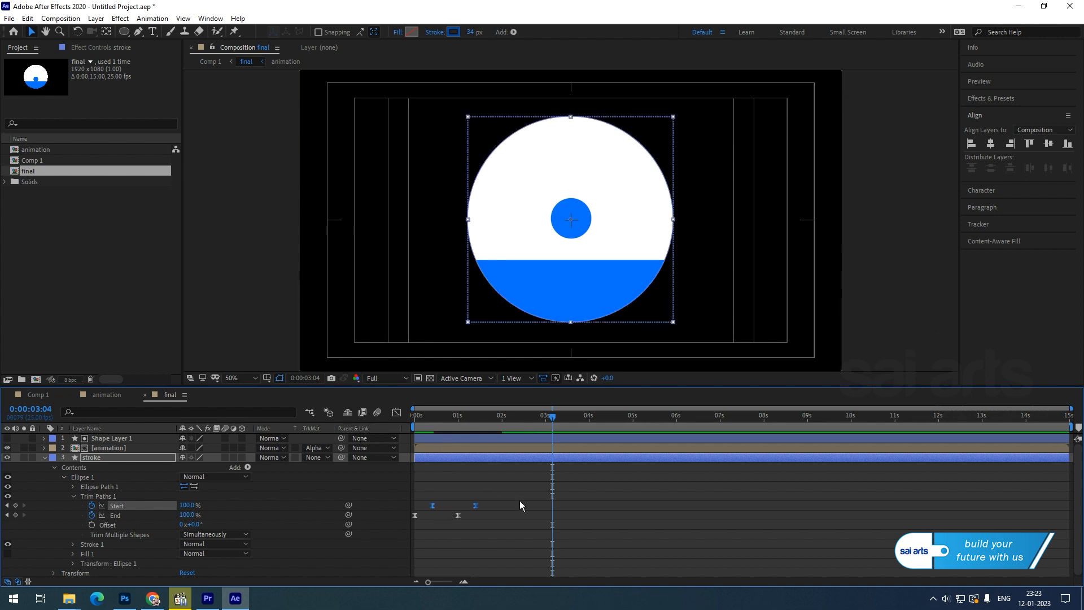
pyautogui.moveTo(516, 486); pyautogui.dragTo(455, 522)
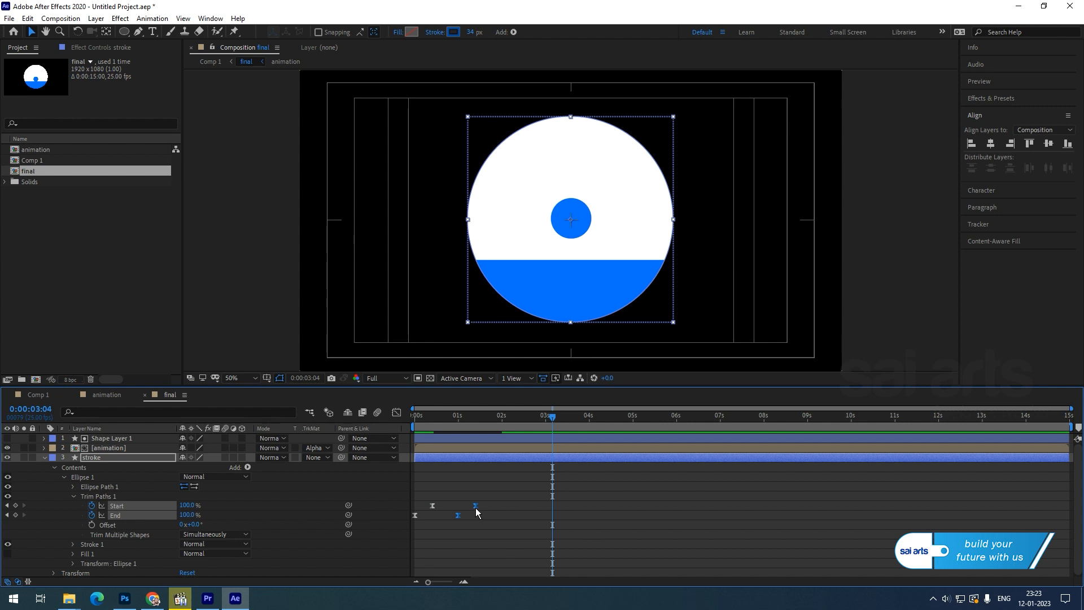
pyautogui.moveTo(508, 496); pyautogui.dragTo(472, 518)
# Preview from the start, nudge the second keyframes slightly later, and preview again.
pyautogui.press('Home')
pyautogui.press('space')
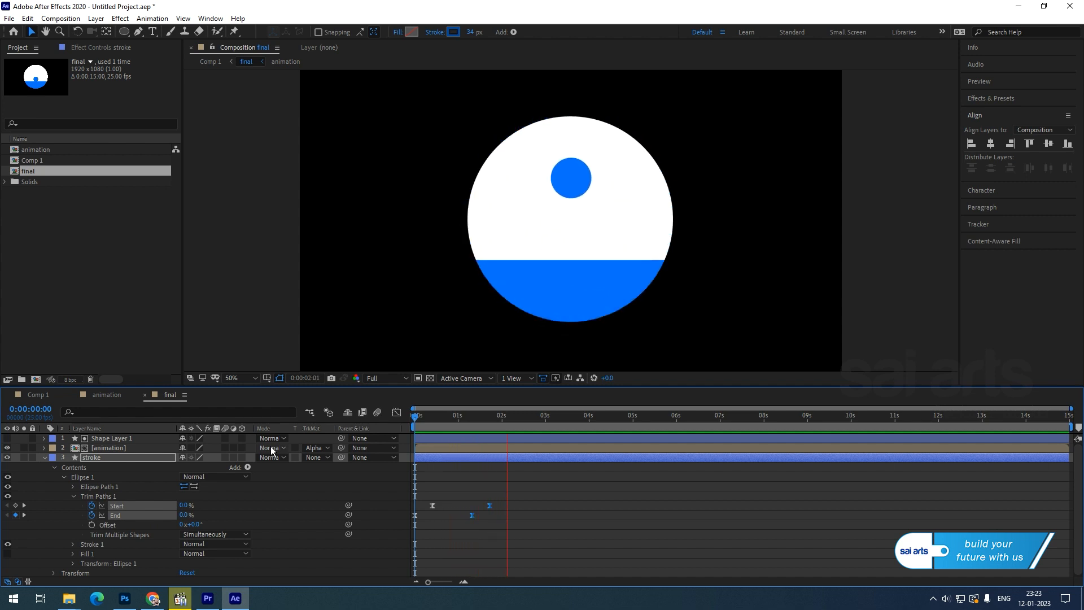
pyautogui.press('space')
pyautogui.moveTo(490, 506); pyautogui.dragTo(501, 506)
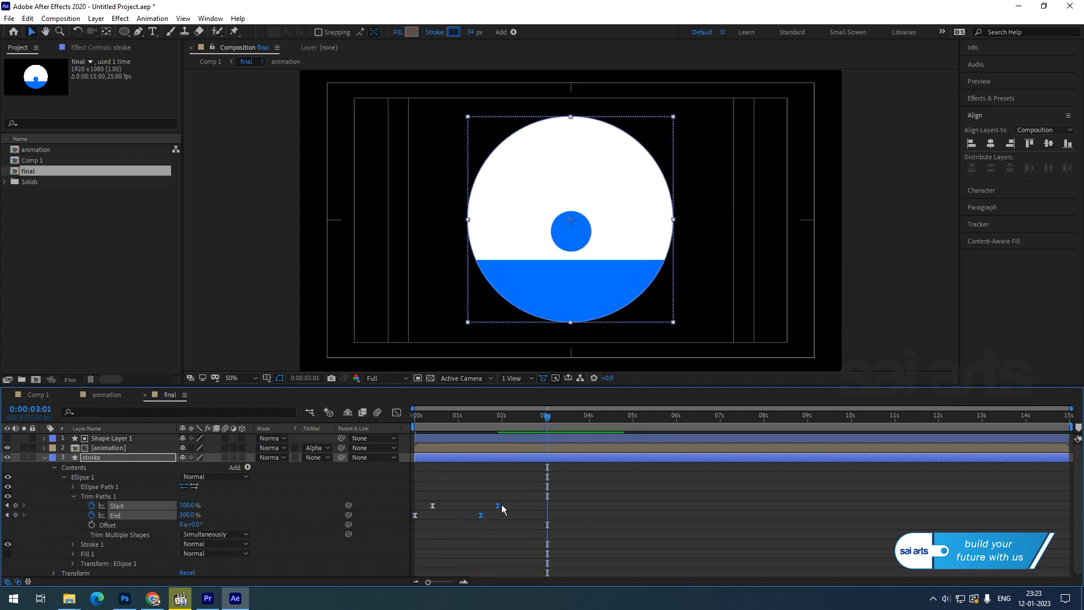
pyautogui.press('Home')
pyautogui.press('space')
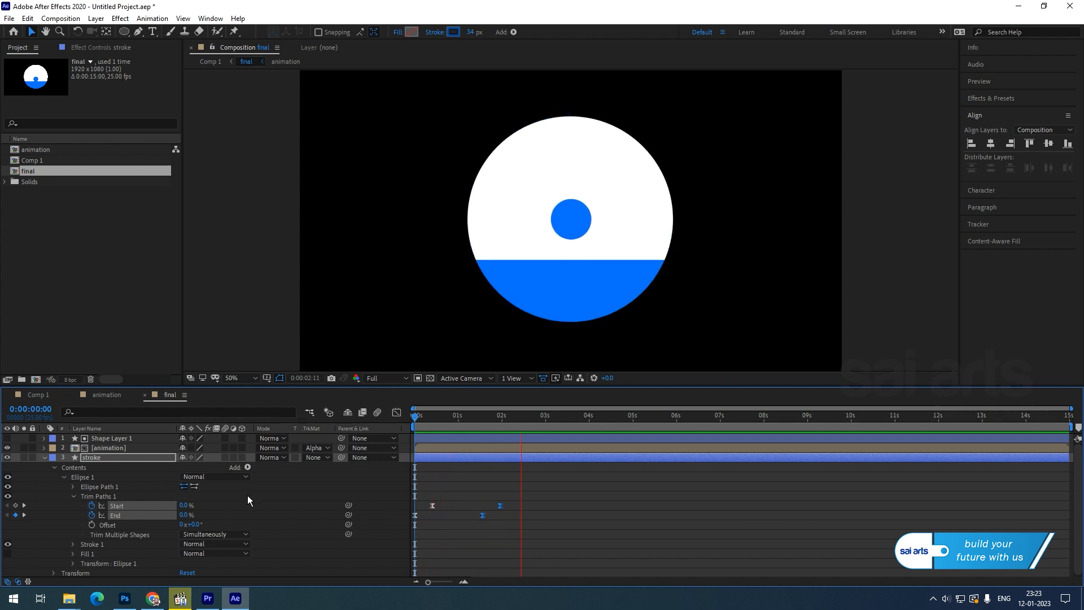
pyautogui.press('space')
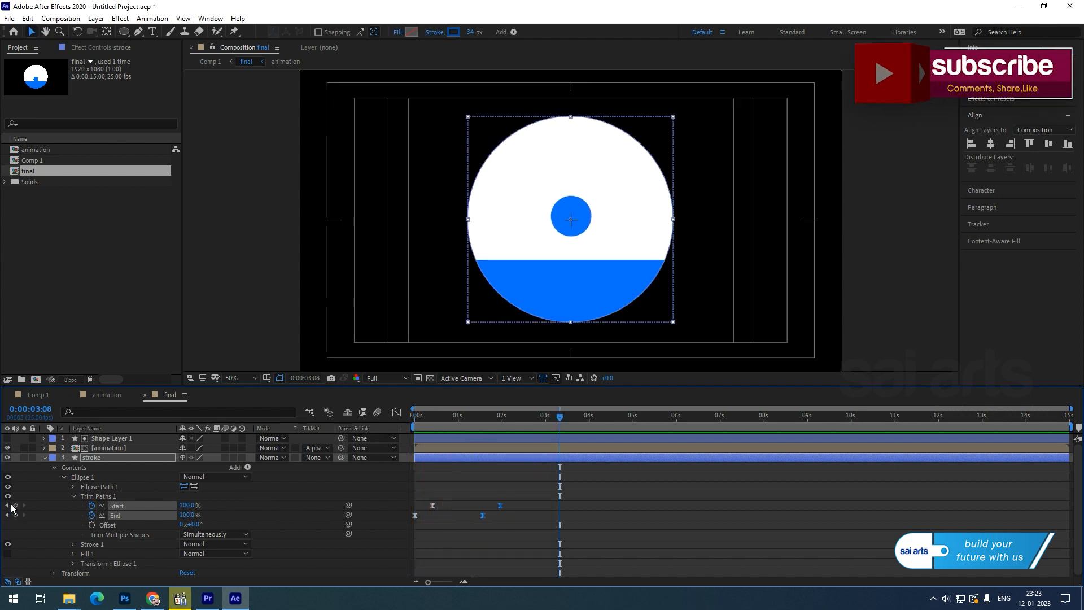
# Add a gray solid background layer to Comp 1 beneath the final layer.
pyautogui.click(45, 458)
pyautogui.click(38, 394)
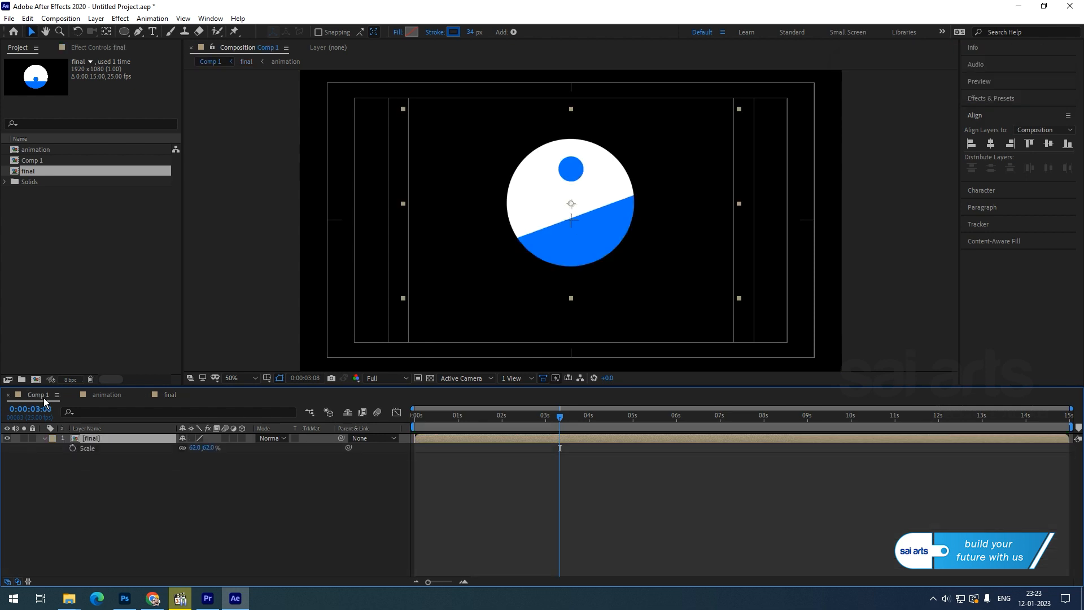
pyautogui.press('u')
pyautogui.rightClick(84, 489)
pyautogui.moveTo(192, 365)
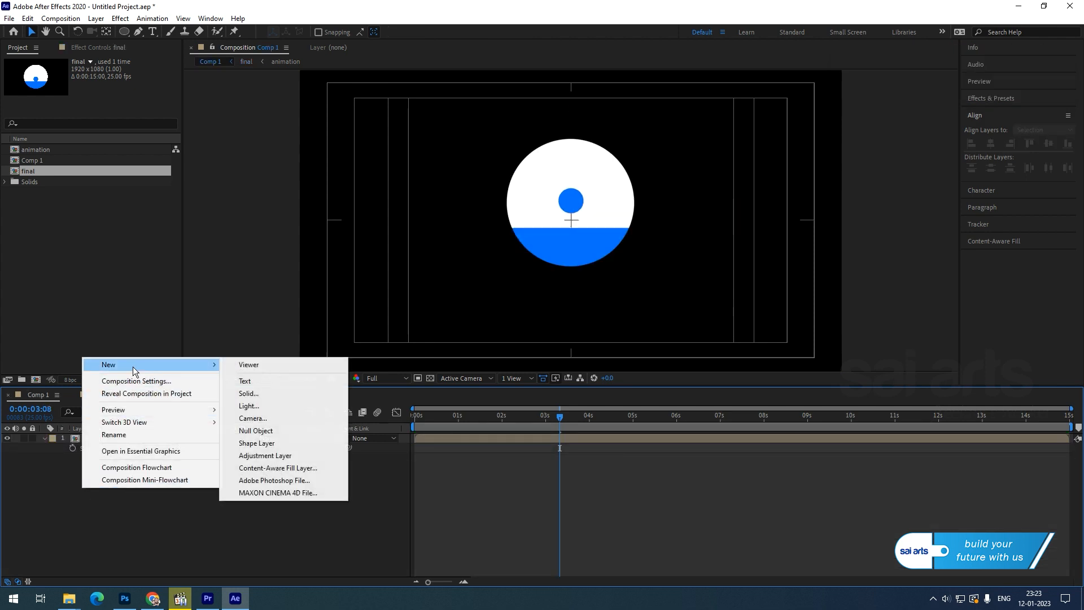
pyautogui.click(248, 394)
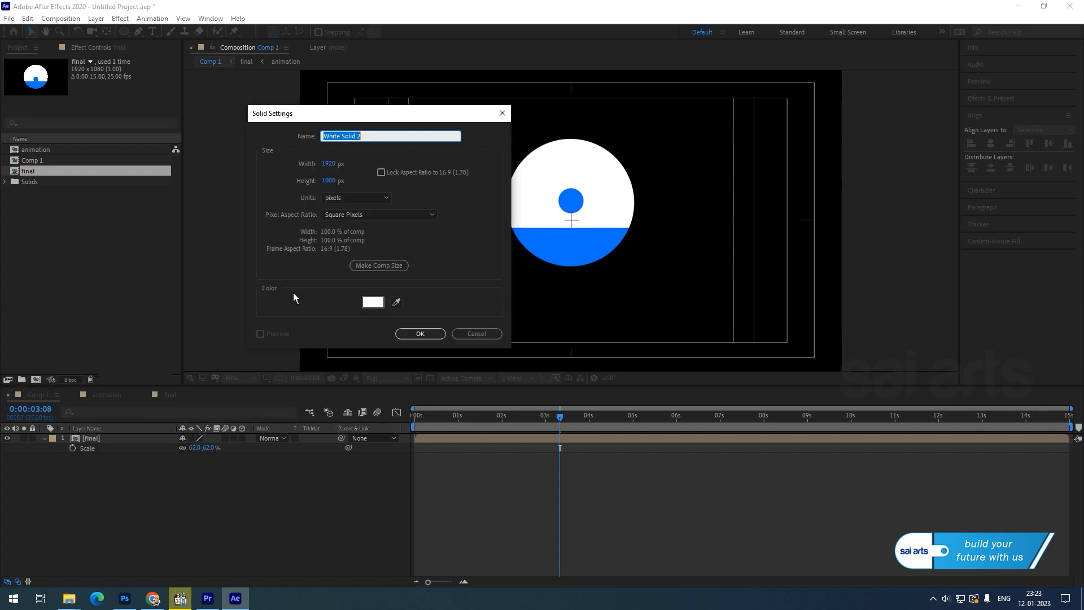
pyautogui.click(373, 302)
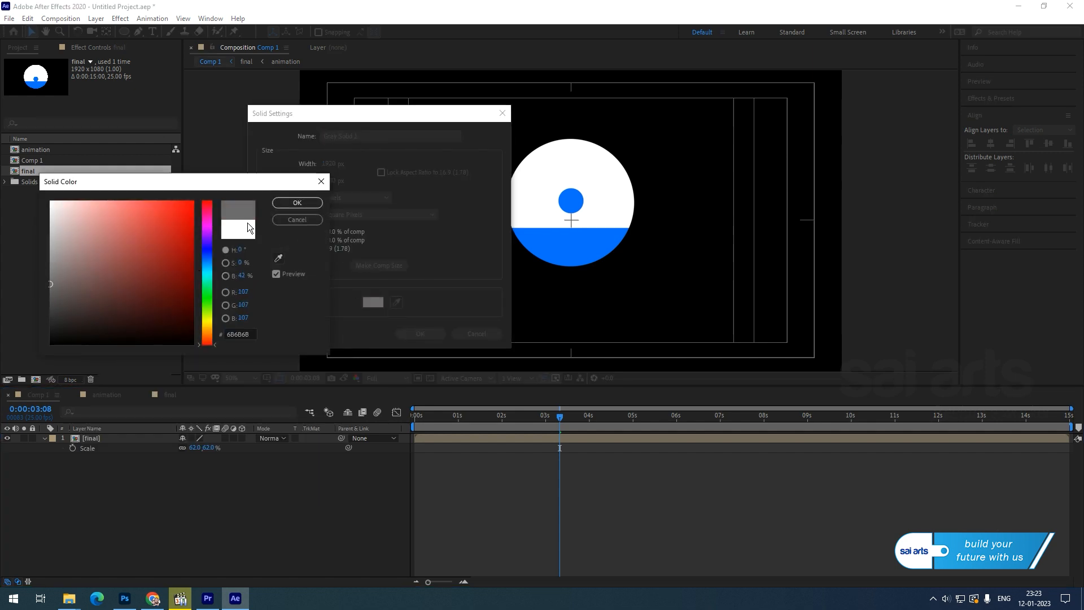
pyautogui.click(290, 207)
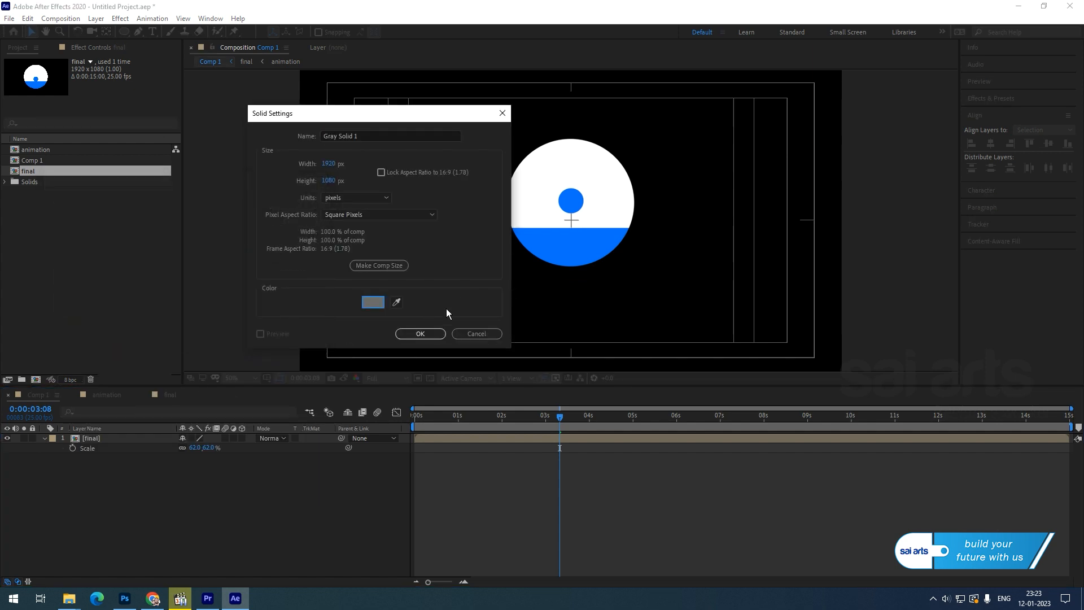
pyautogui.click(420, 333)
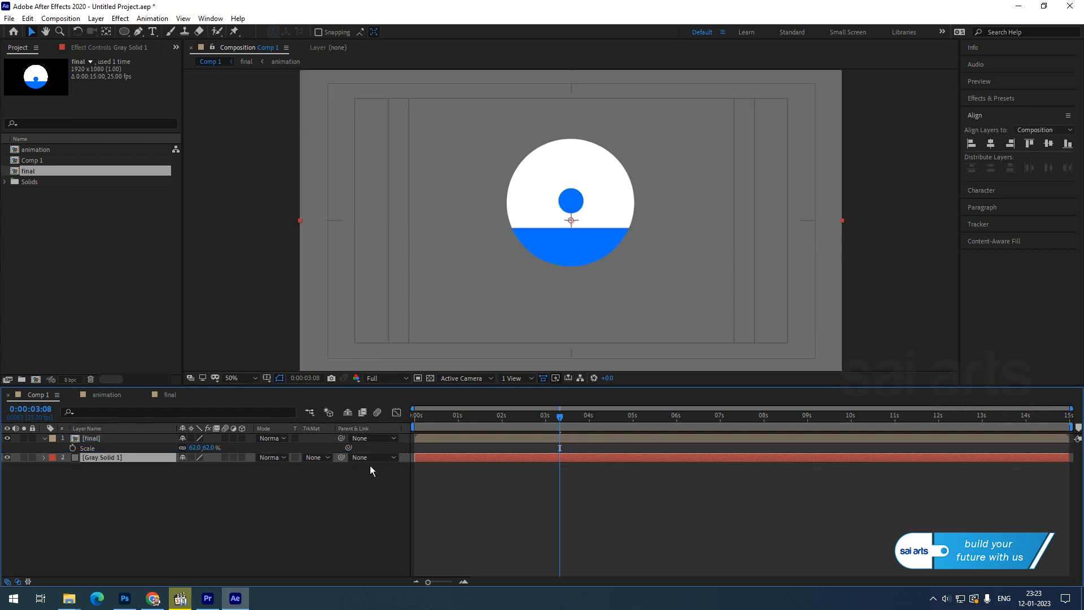
pyautogui.moveTo(433, 420)
pyautogui.mouseDown()
pyautogui.moveTo(511, 425)
pyautogui.moveTo(420, 424)
pyautogui.mouseUp()
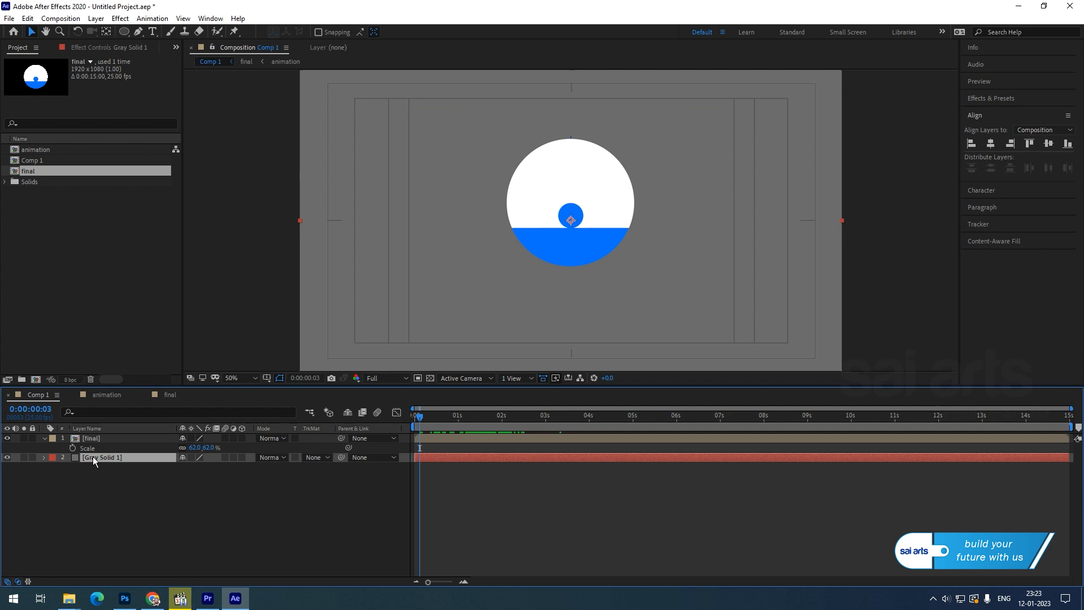
# Recolour the background solid to lighter gray 9E9E9E through Solid Settings.
pyautogui.click(95, 18)
pyautogui.click(126, 44)
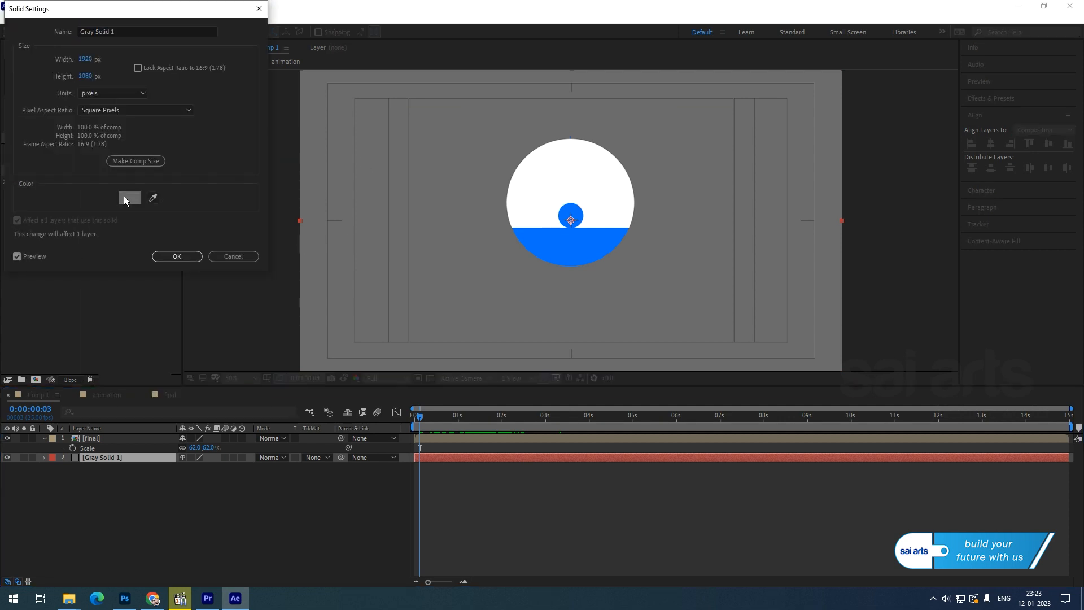
pyautogui.click(123, 195)
pyautogui.click(52, 256)
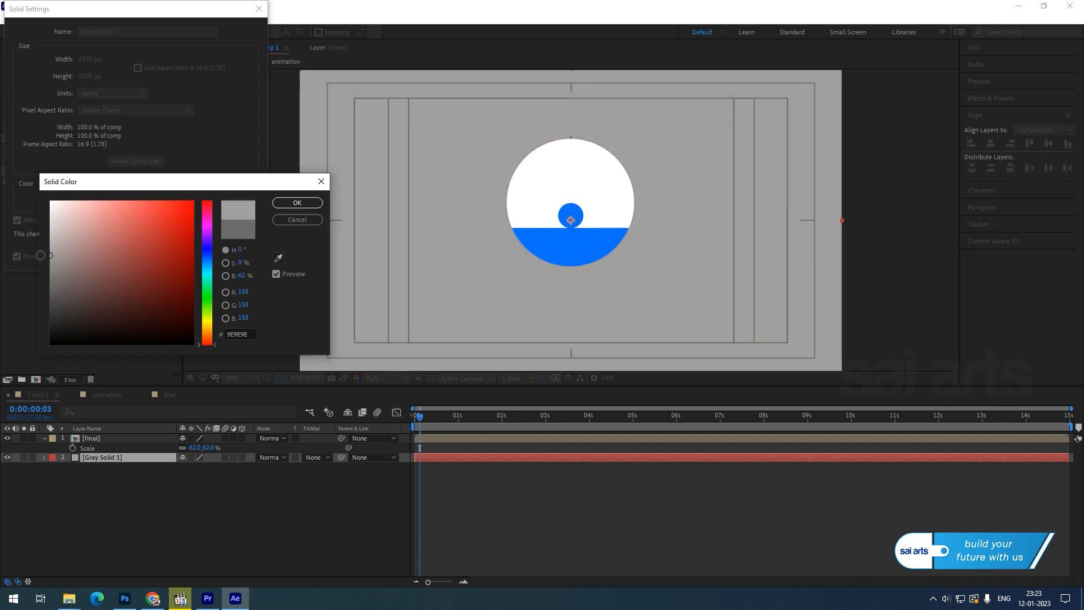
pyautogui.click(288, 203)
pyautogui.click(168, 258)
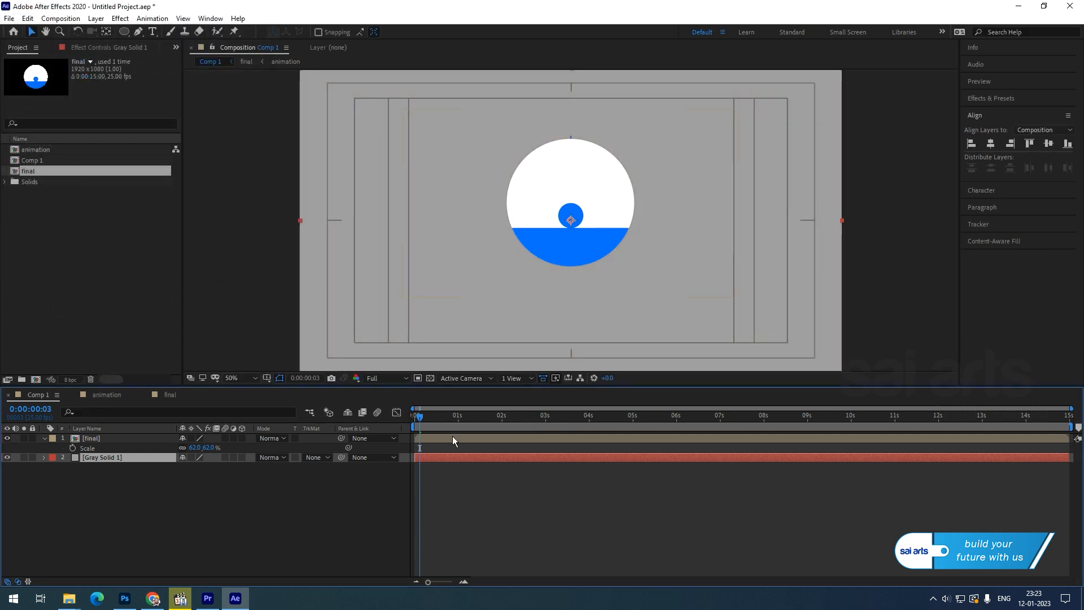
pyautogui.moveTo(420, 416); pyautogui.dragTo(391, 426)
pyautogui.click(91, 520)
# Create a LOADING text layer and move it just below the circle.
pyautogui.rightClick(80, 501)
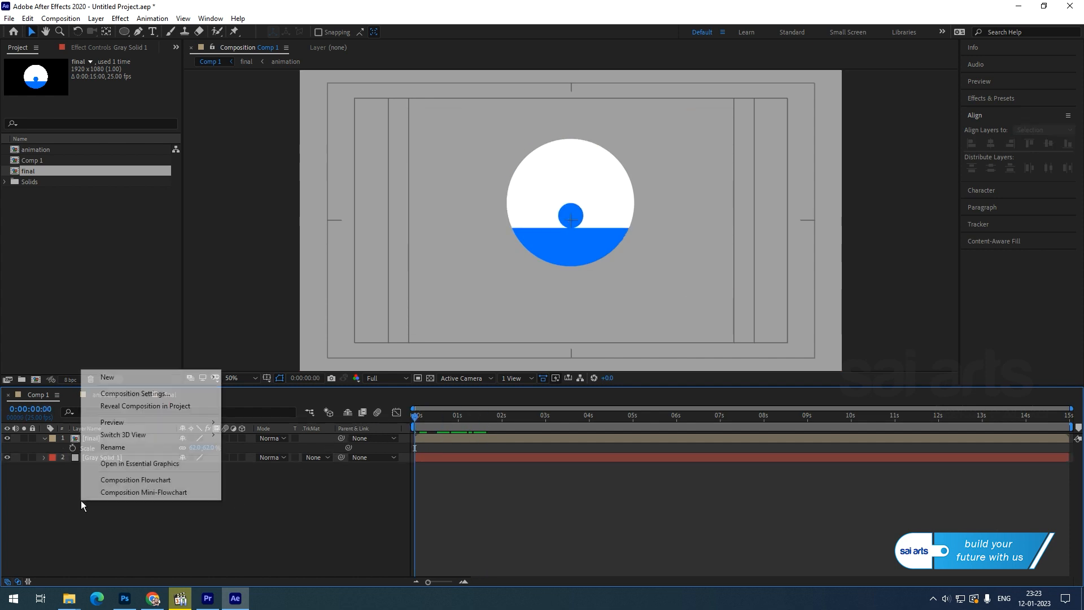
pyautogui.moveTo(141, 377)
pyautogui.click(249, 393)
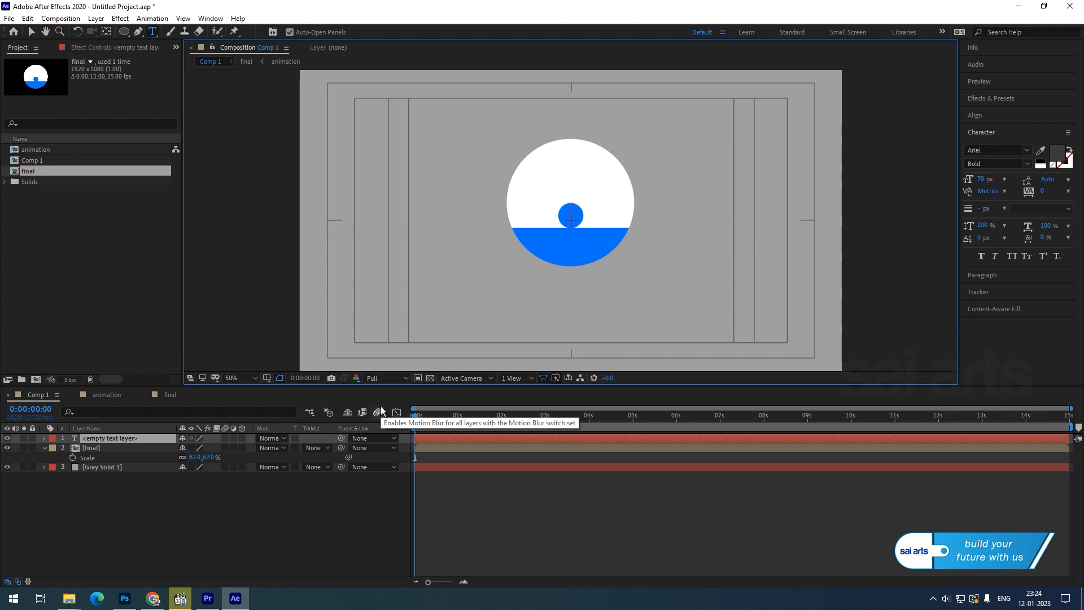
pyautogui.write('LOADI')
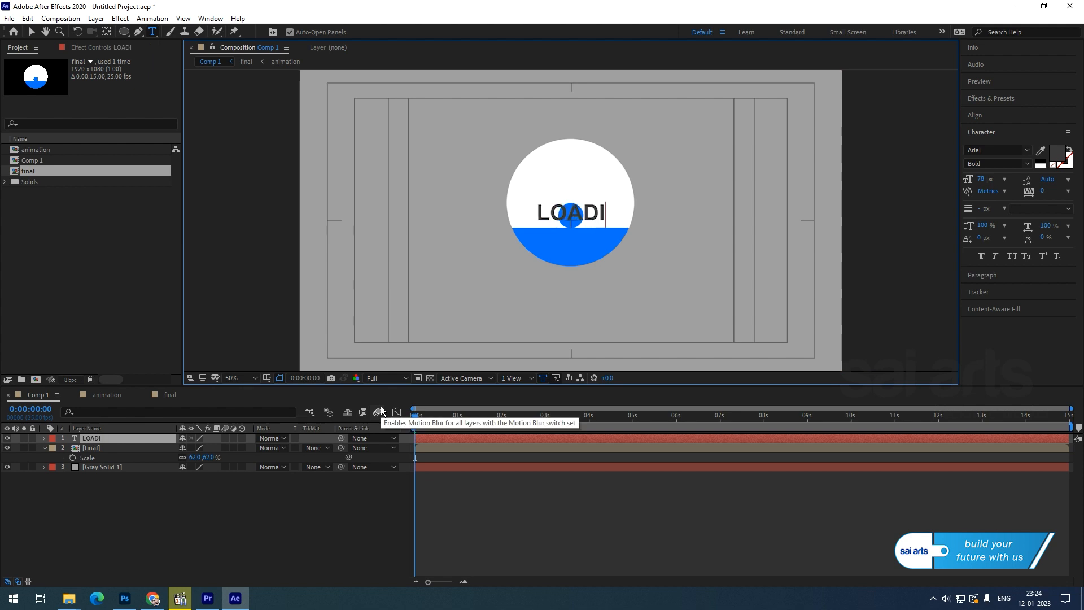
pyautogui.write('NG')
pyautogui.click(31, 32)
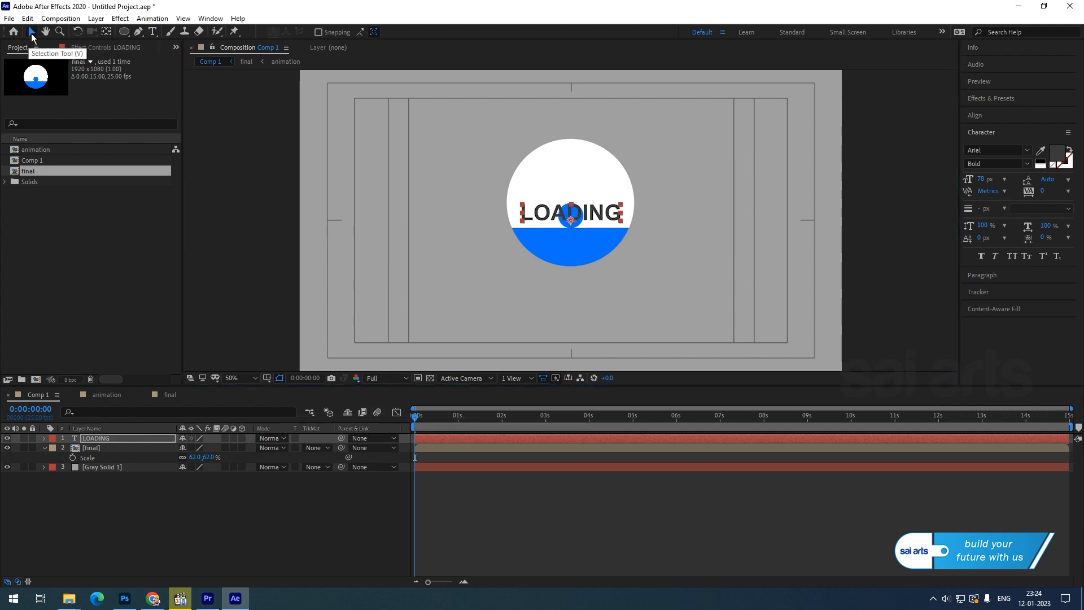
pyautogui.moveTo(575, 196); pyautogui.dragTo(575, 269)
# Restore live viewer refreshing, then select and expand the LOADING layer's text properties.
pyautogui.press('capslock')
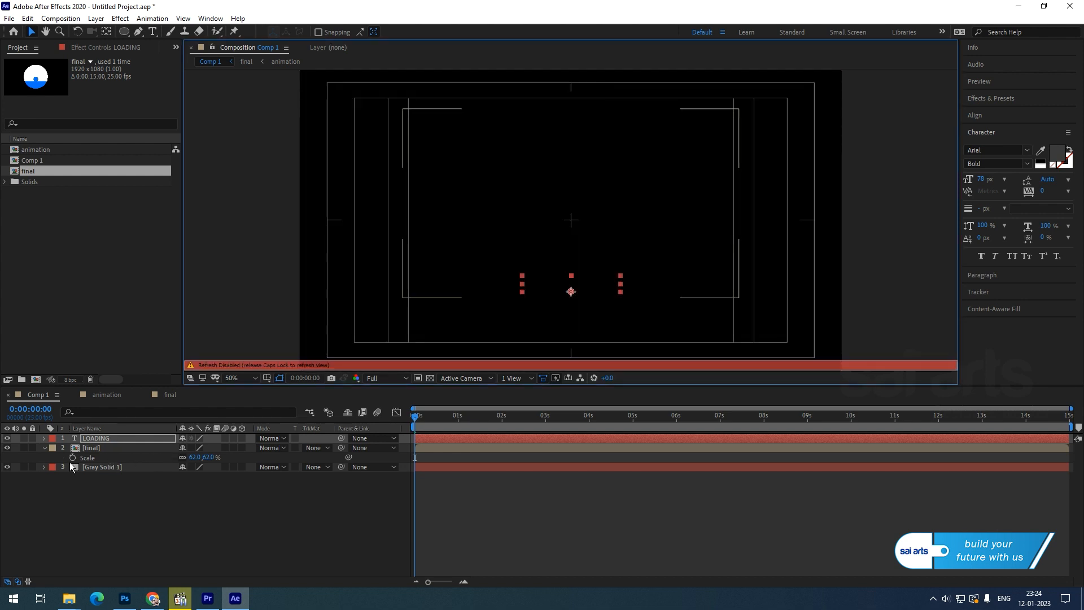
pyautogui.press('capslock')
pyautogui.click(145, 519)
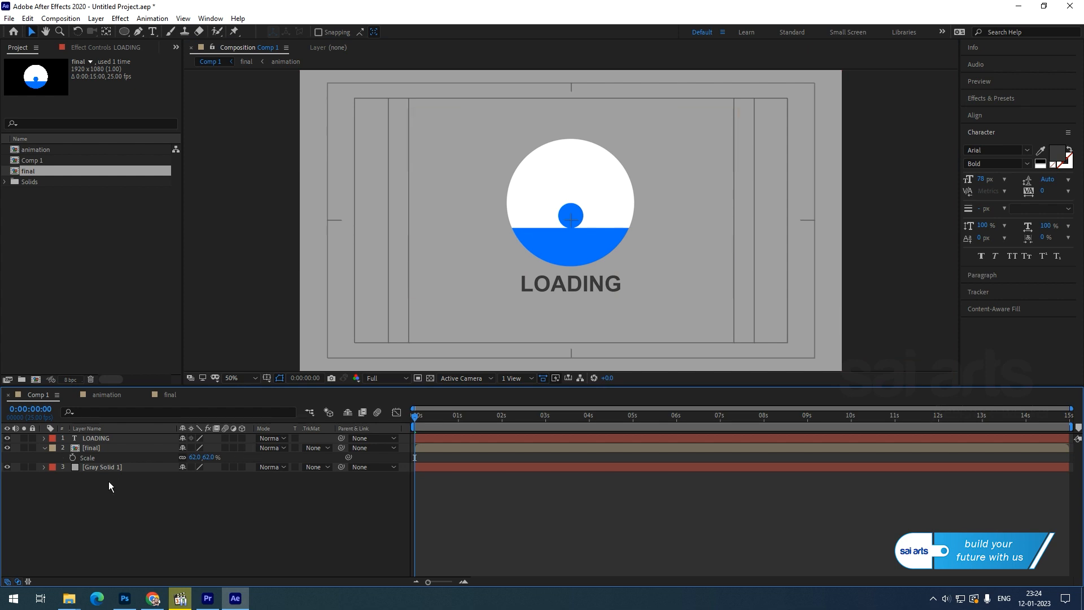
pyautogui.click(93, 440)
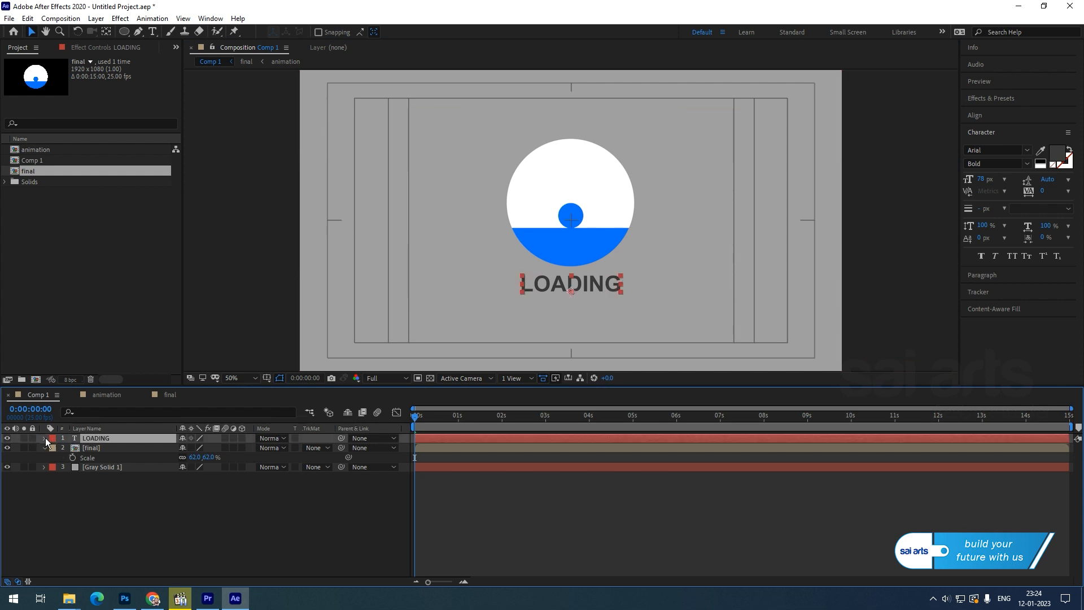
pyautogui.click(44, 438)
pyautogui.click(247, 448)
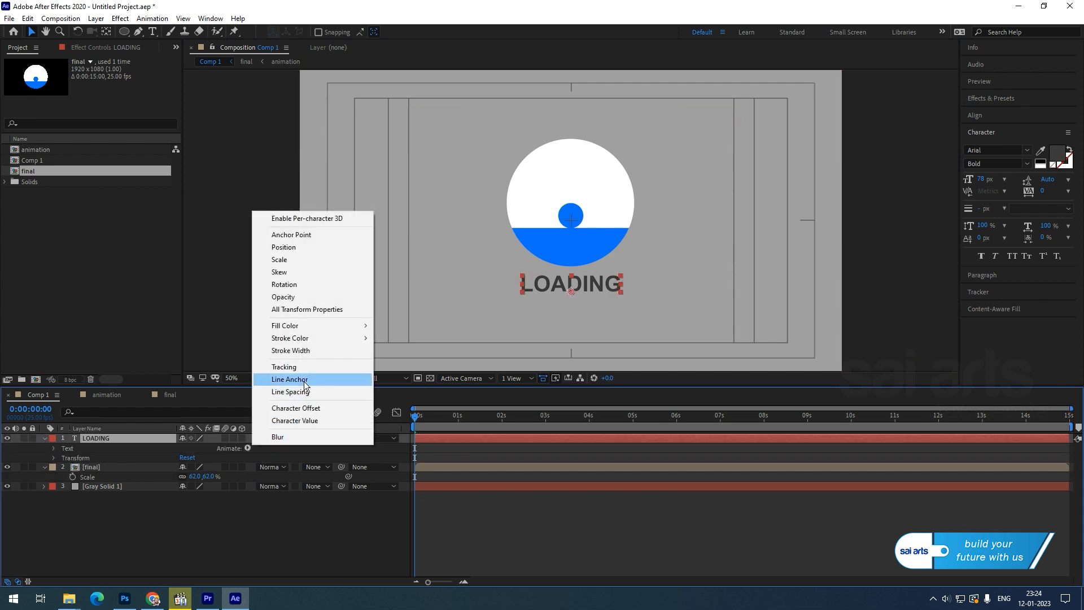
# Add a Position animator to LOADING with a vertical offset of -45.
pyautogui.click(313, 249)
pyautogui.click(196, 505)
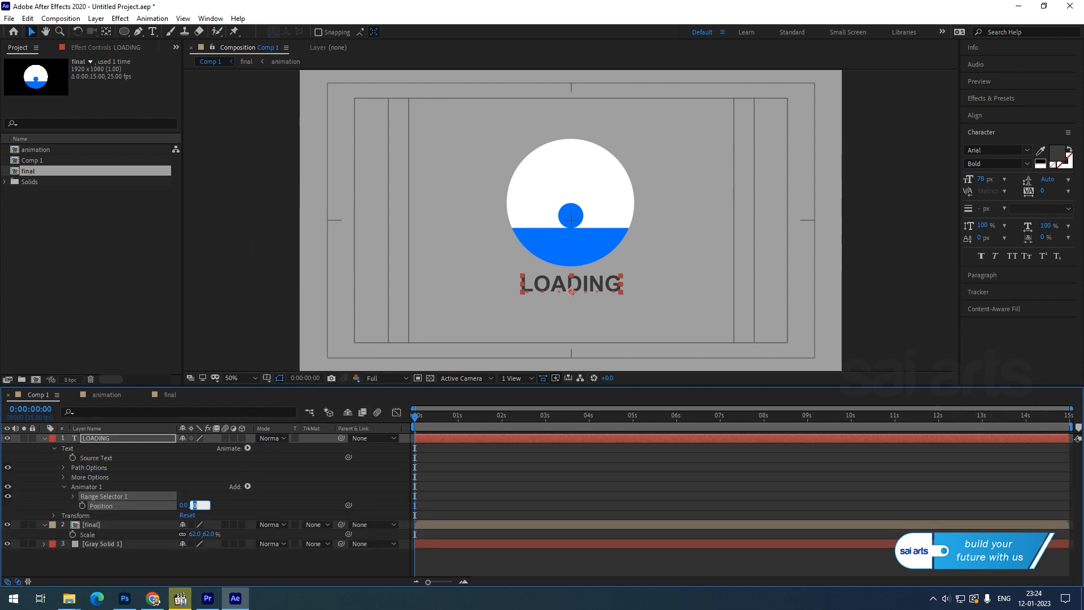
pyautogui.press('Return')
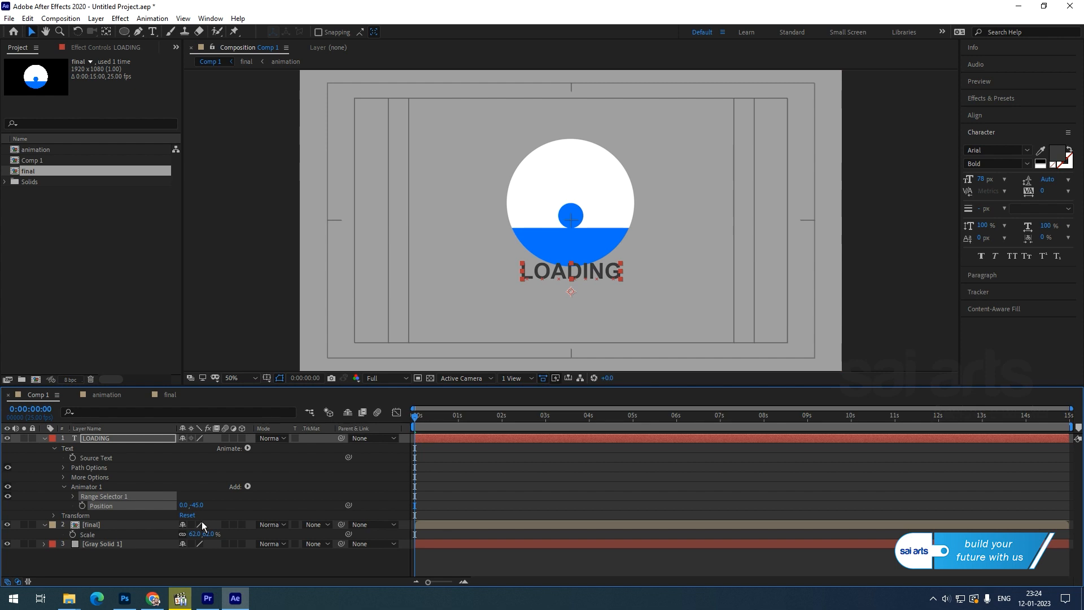
pyautogui.click(351, 460)
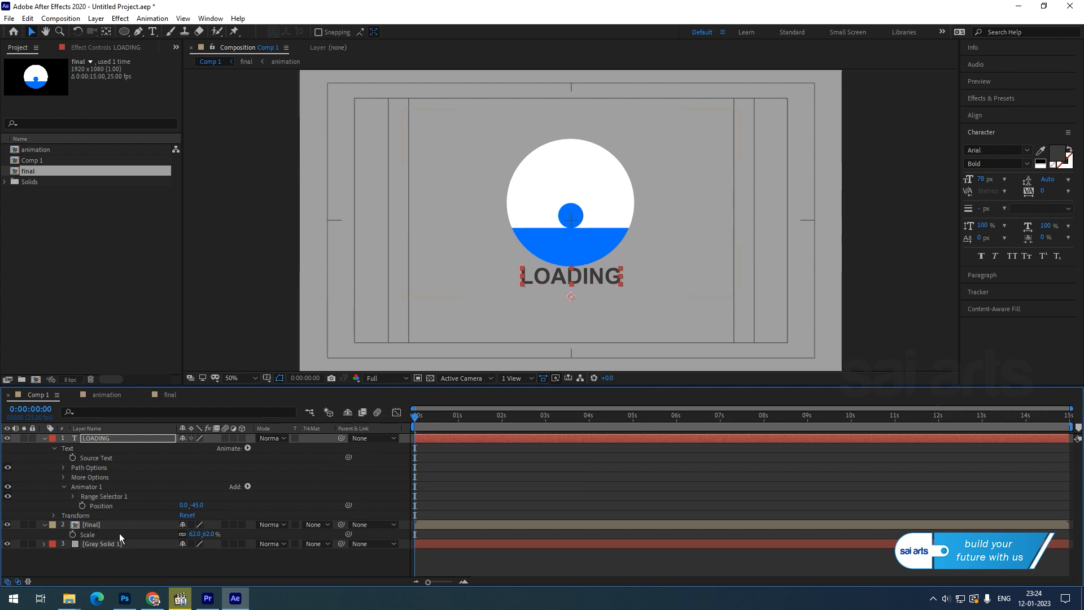
# Keyframe Range Selector End from 0% at 0 s to 100% at 1 s.
pyautogui.click(73, 496)
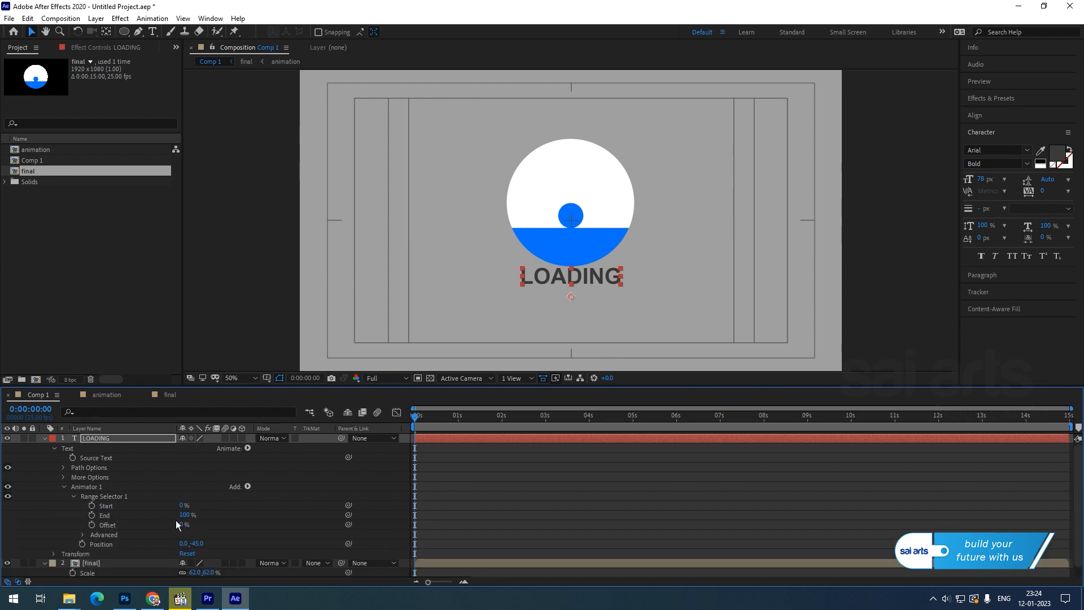
pyautogui.moveTo(184, 514); pyautogui.dragTo(19, 519)
pyautogui.click(92, 515)
pyautogui.moveTo(425, 425); pyautogui.dragTo(459, 428)
pyautogui.moveTo(183, 516); pyautogui.dragTo(535, 501)
# Keyframe Range Selector Start from 0% at 1 s to 100% at 2 s, then preview.
pyautogui.click(91, 506)
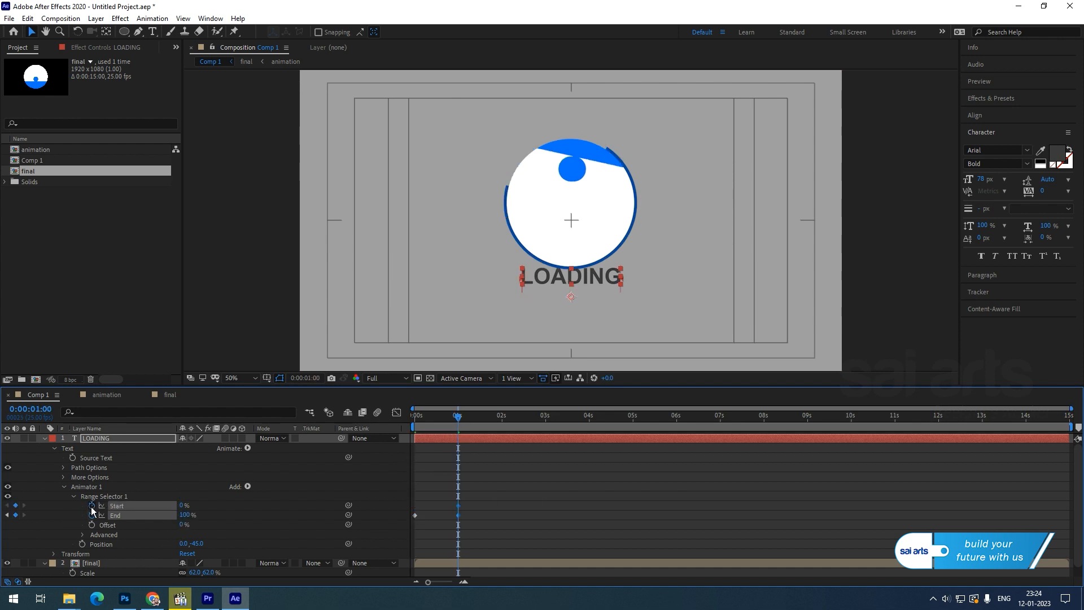
pyautogui.moveTo(458, 422); pyautogui.dragTo(502, 428)
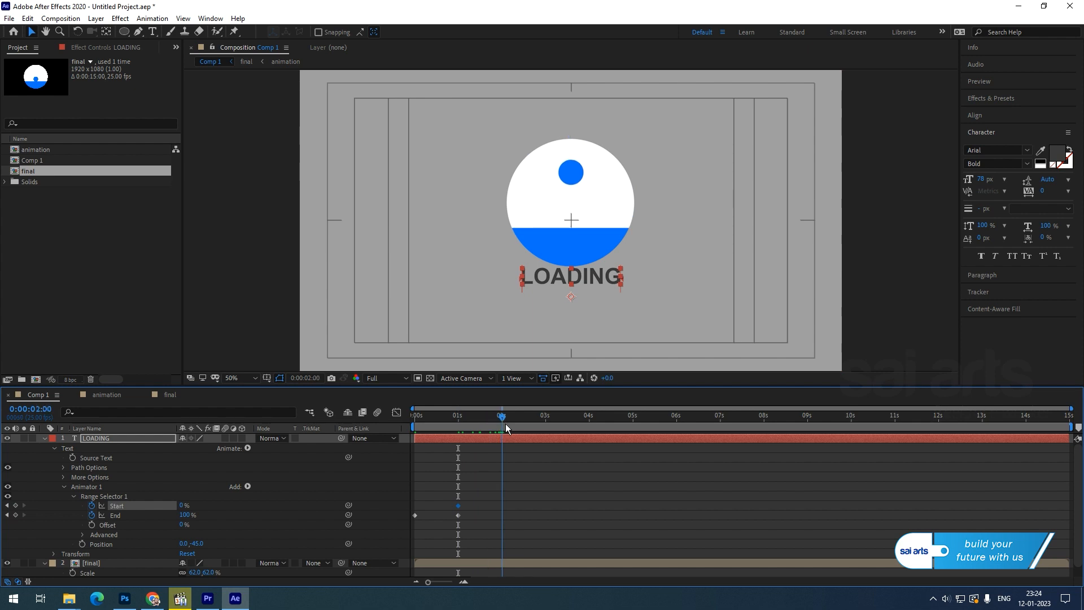
pyautogui.moveTo(182, 506); pyautogui.dragTo(452, 502)
pyautogui.moveTo(521, 493); pyautogui.dragTo(430, 515)
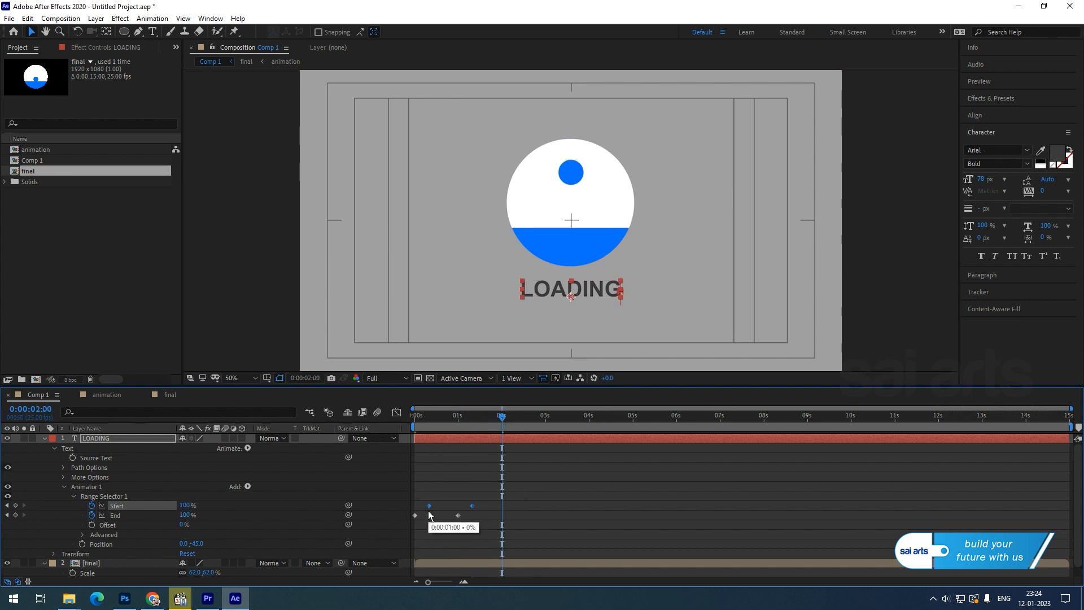
pyautogui.moveTo(515, 492); pyautogui.dragTo(349, 548)
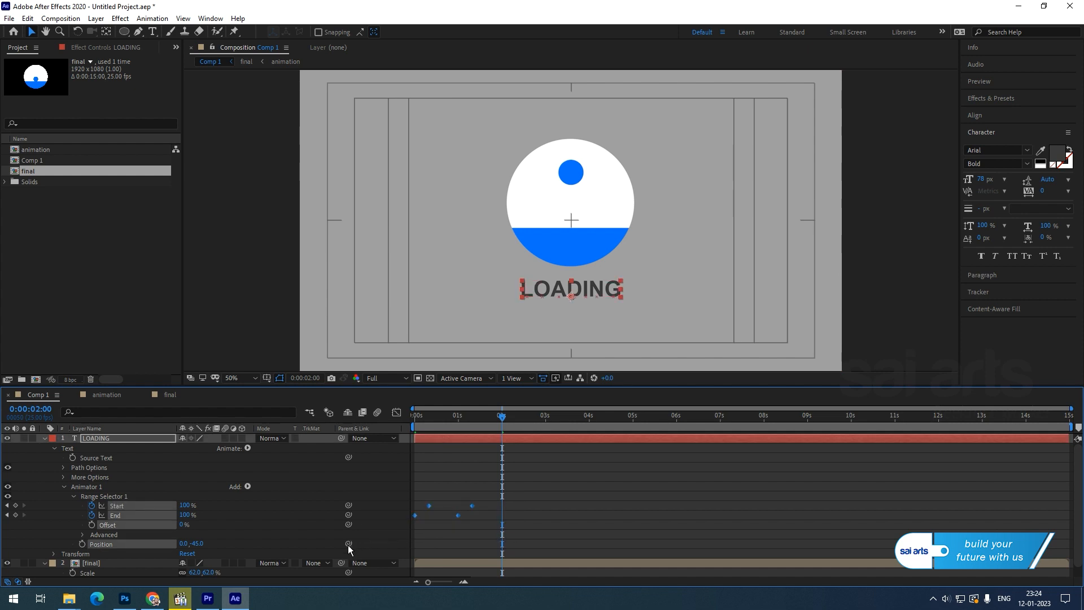
pyautogui.press('space')
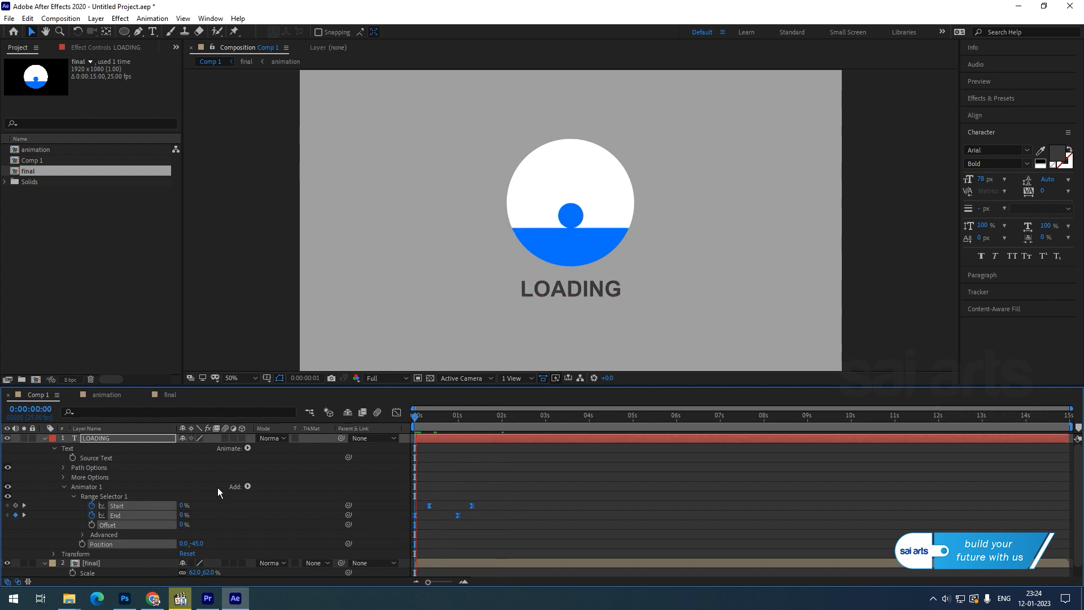
# Trim the LOADING layer to end just after its letters finish, around 1:09.
pyautogui.press('space')
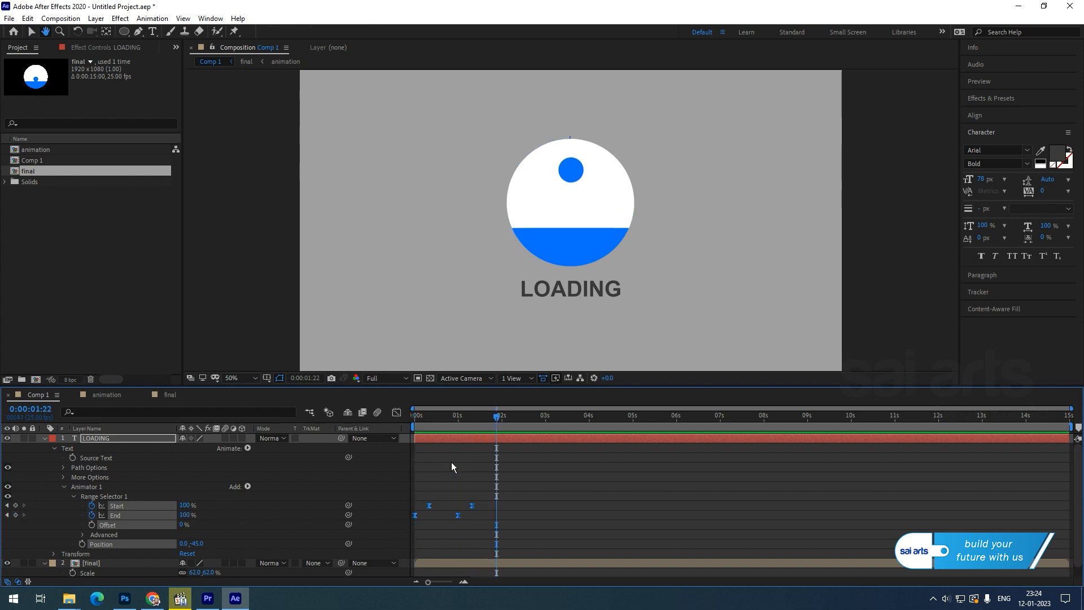
pyautogui.moveTo(478, 421); pyautogui.dragTo(474, 434)
pyautogui.click(496, 440)
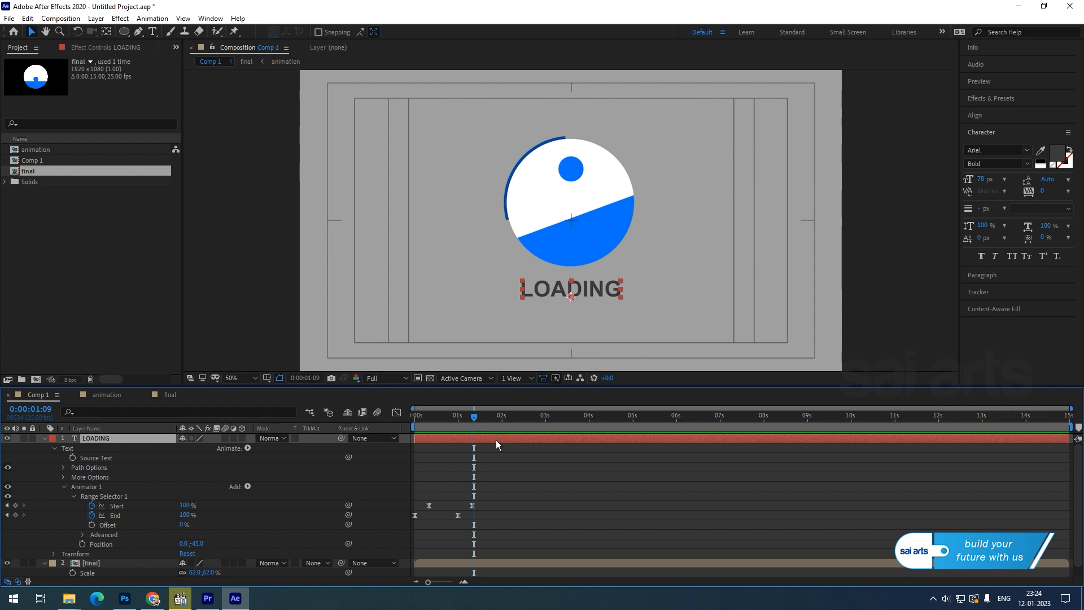
pyautogui.hotkey('alt', ']')
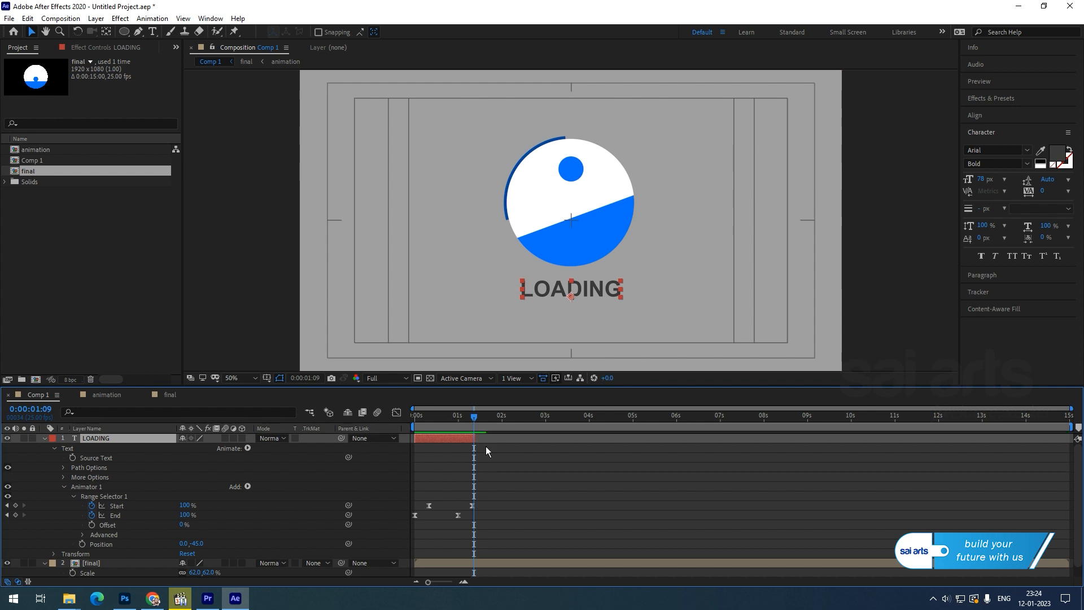
# Duplicate LOADING twice, staggering each copy to start where the previous one ends.
pyautogui.click(27, 18)
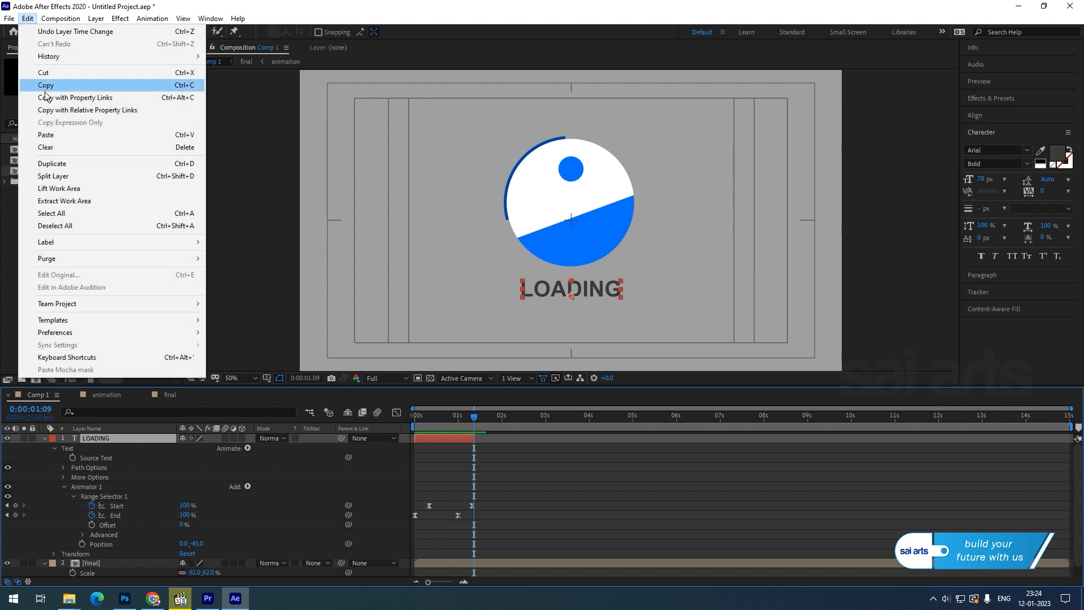
pyautogui.click(54, 163)
pyautogui.moveTo(434, 438); pyautogui.dragTo(570, 436)
pyautogui.hotkey('ctrl', 'd')
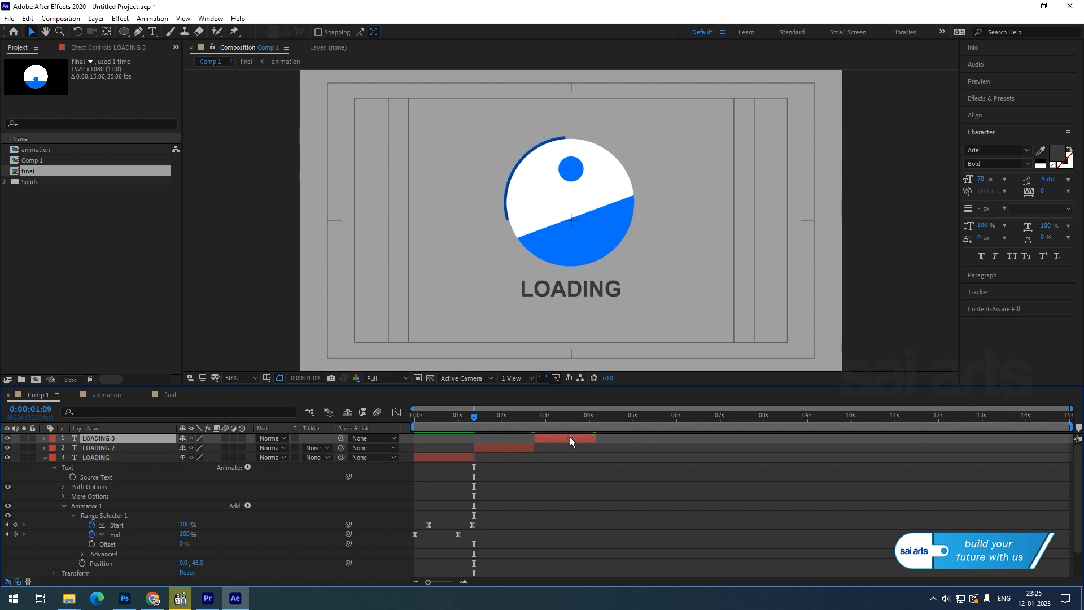
pyautogui.moveTo(487, 423); pyautogui.dragTo(605, 419)
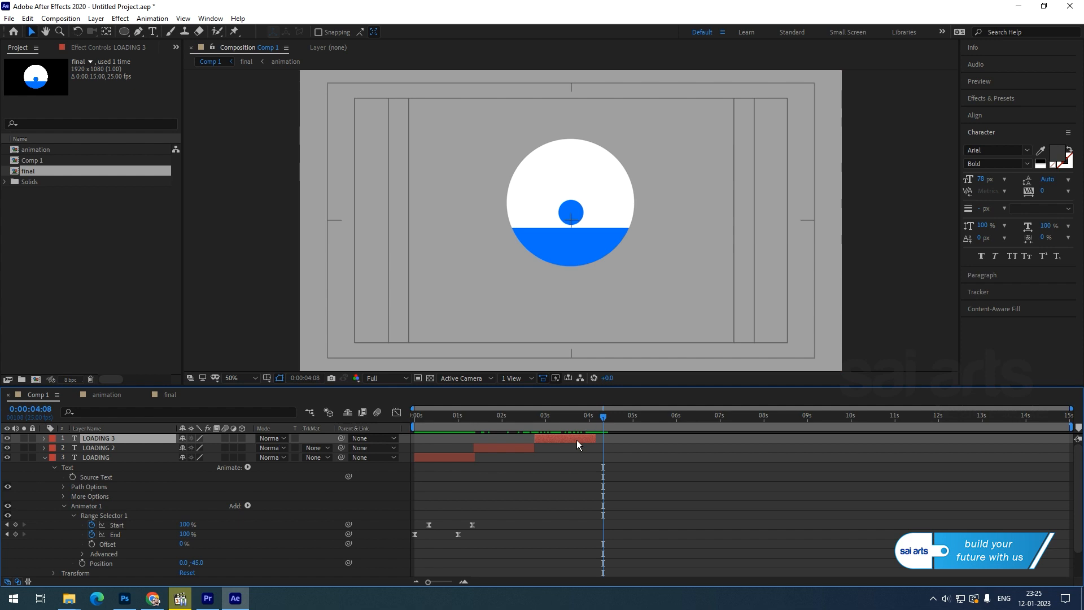
# Set the work area to end near 4 seconds and preview the animation.
pyautogui.press('Home')
pyautogui.moveTo(1076, 435); pyautogui.dragTo(597, 431)
pyautogui.press('space')
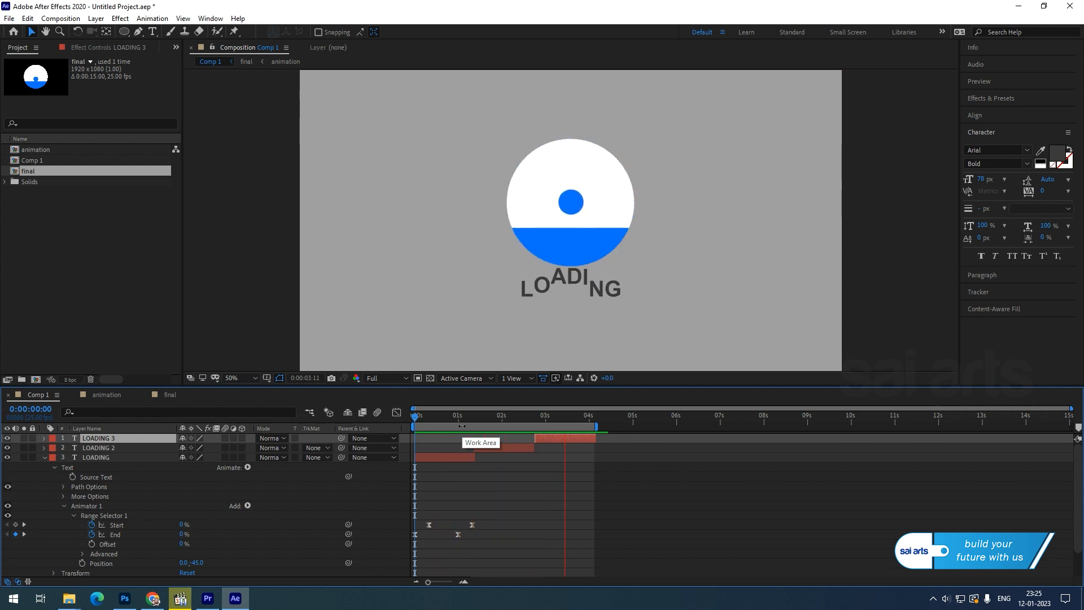
pyautogui.press('space')
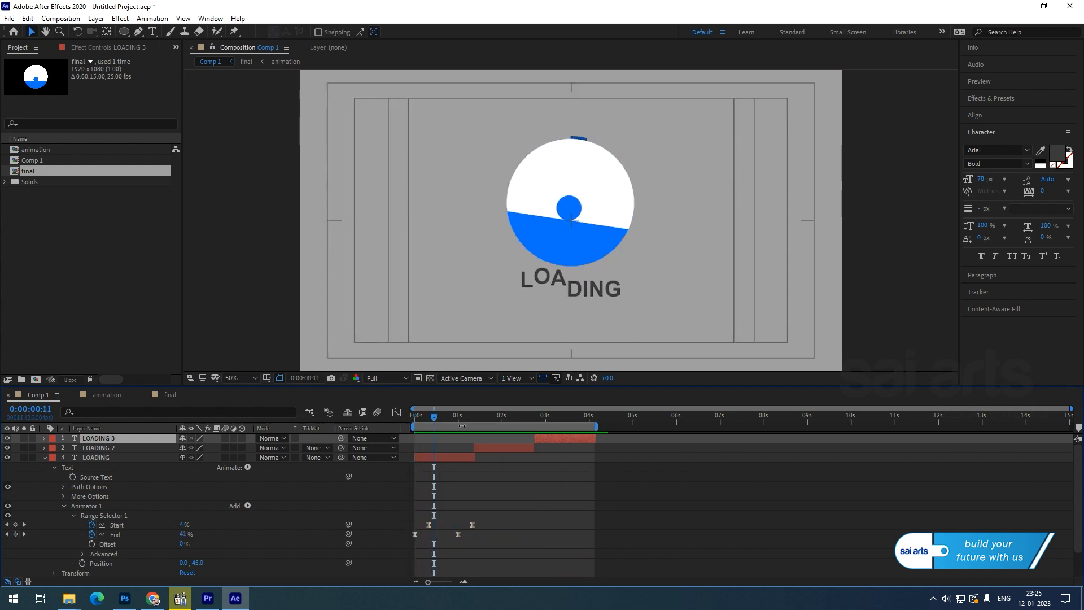